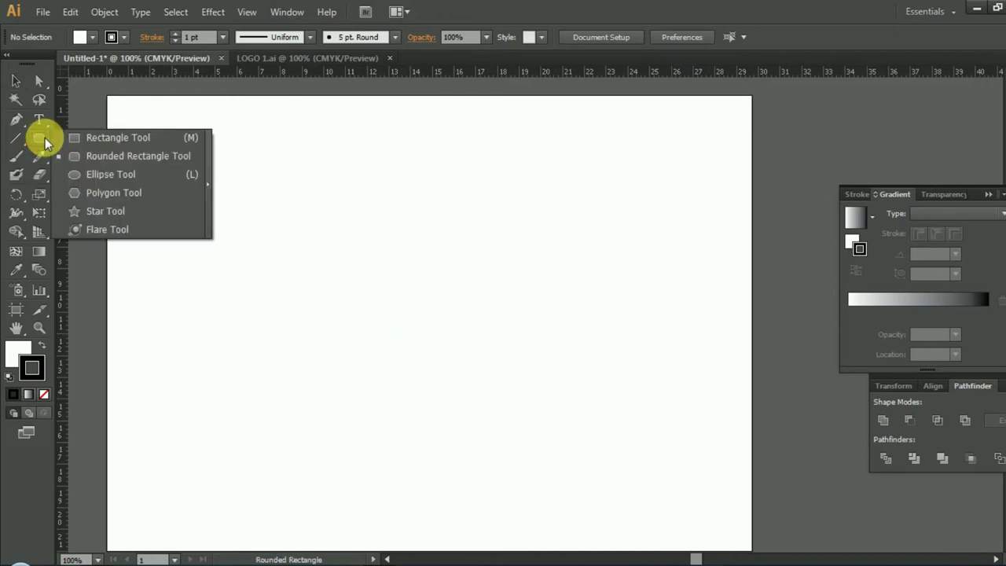
# Draw a 10 × 4 cm rounded rectangle with 4 cm radius and move it to the upper left
pyautogui.moveTo(39, 137); pyautogui.dragTo(153, 156)
pyautogui.click(612, 304)
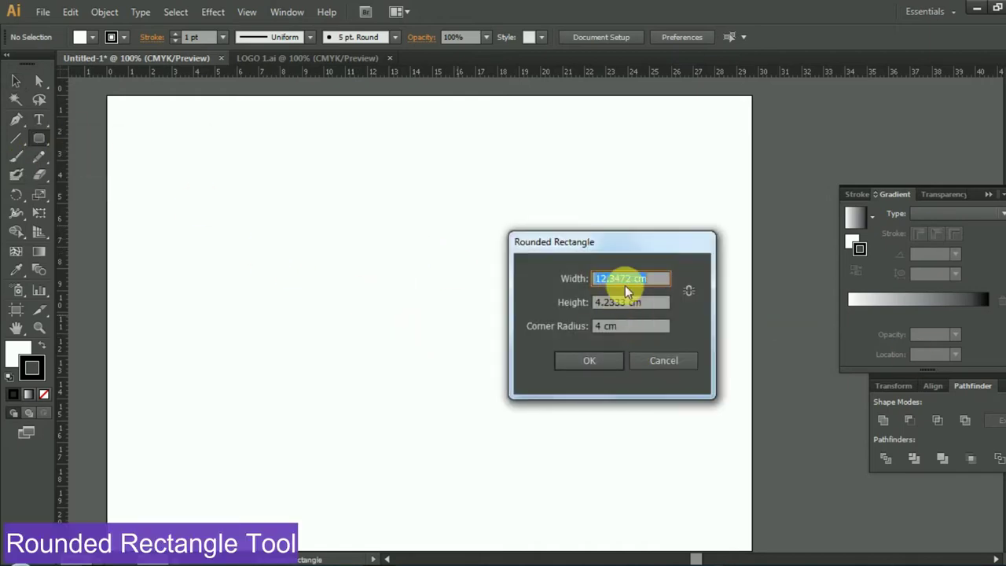
pyautogui.press('Delete')
pyautogui.press('Delete')
pyautogui.press('Delete')
pyautogui.press('Delete')
pyautogui.press('Delete')
pyautogui.press('BackSpace')
pyautogui.write('10')
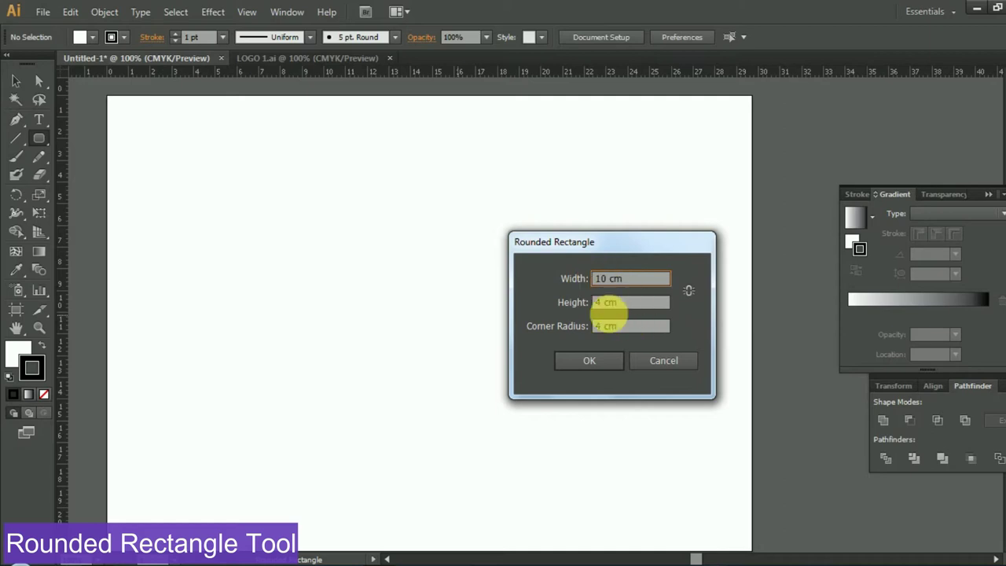
pyautogui.click(581, 362)
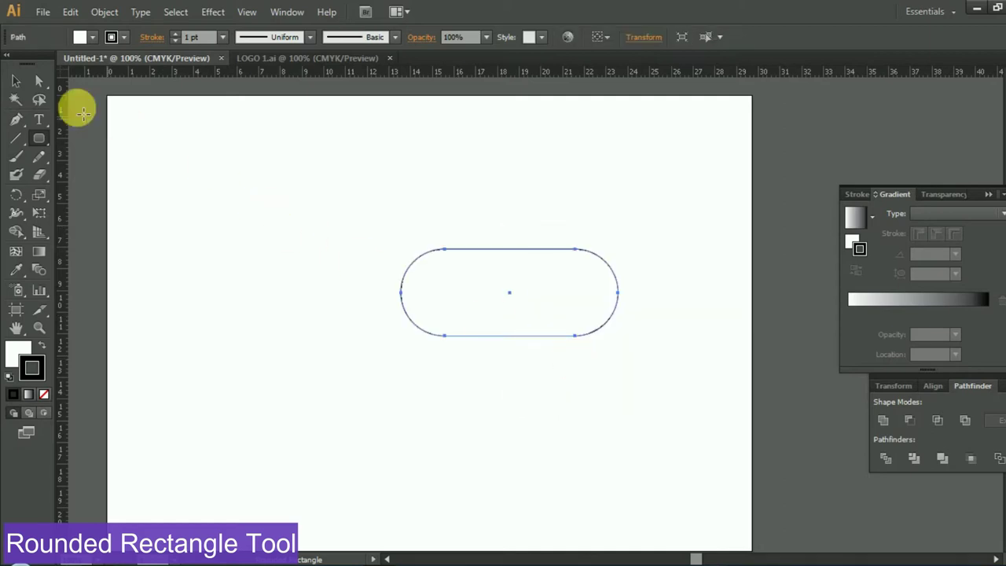
pyautogui.click(16, 80)
pyautogui.moveTo(495, 253); pyautogui.dragTo(347, 193)
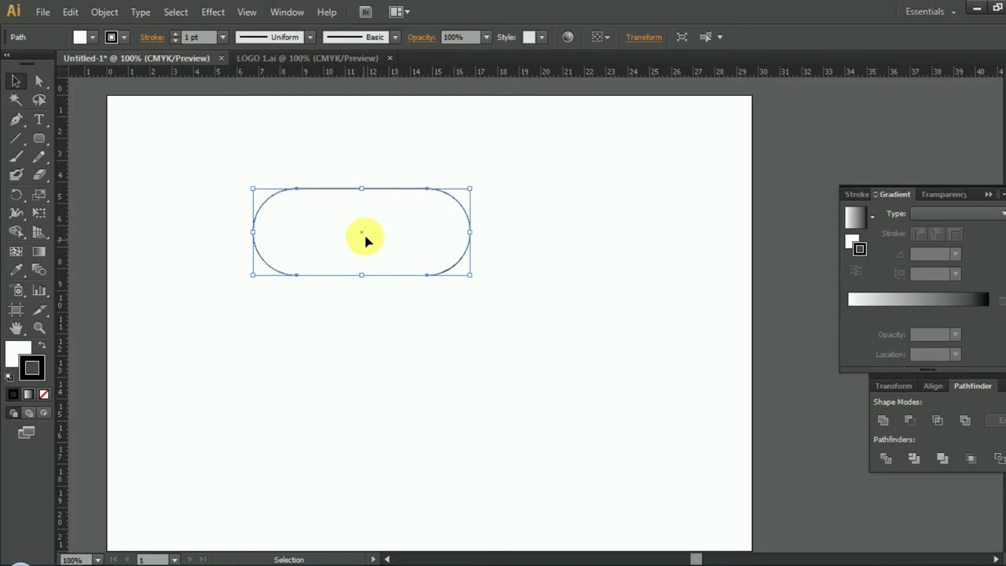
pyautogui.click(70, 11)
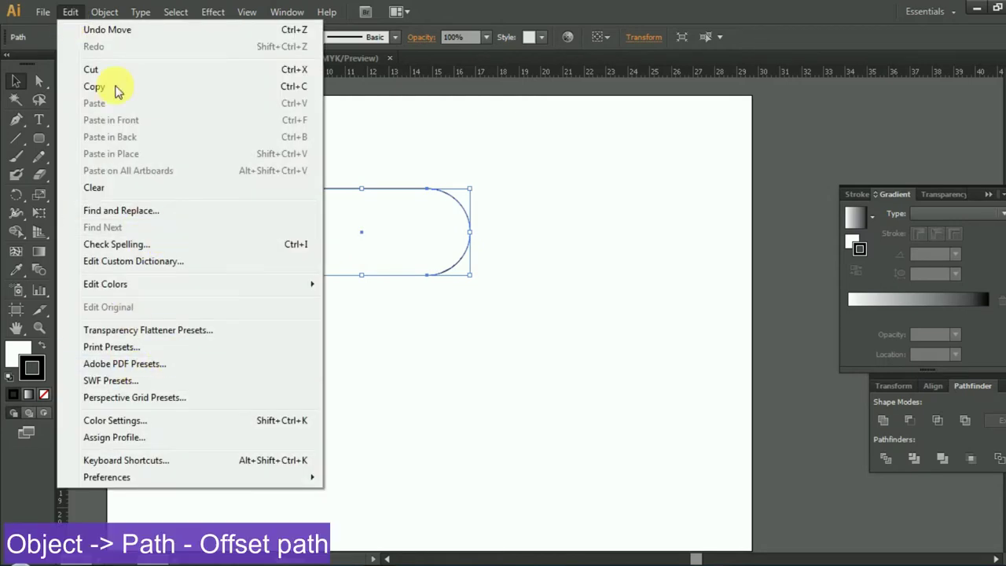
# Apply an Offset Path of -1 cm to the pill to create an inner outline
pyautogui.click(104, 11)
pyautogui.click(347, 380)
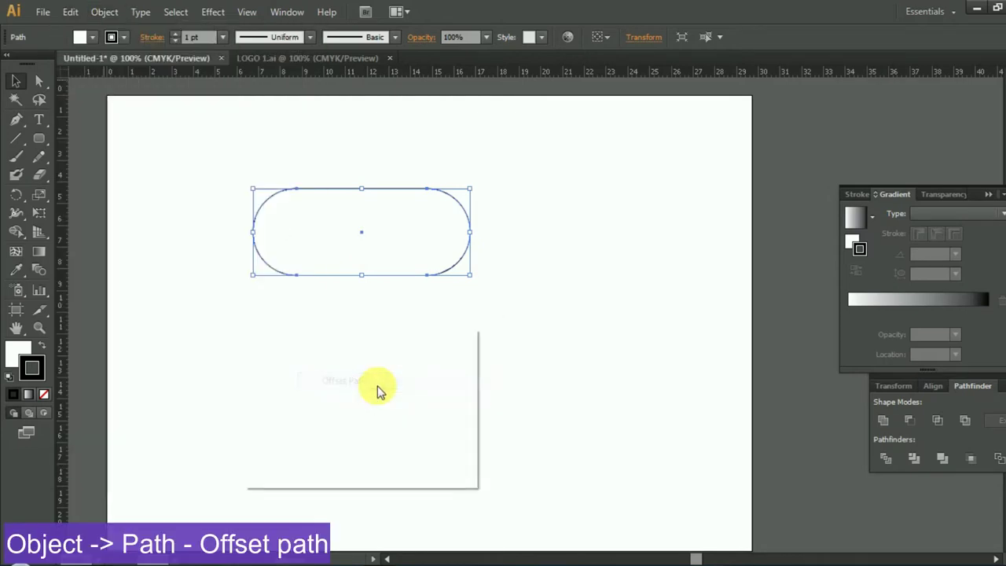
pyautogui.moveTo(366, 339); pyautogui.dragTo(646, 191)
pyautogui.click(567, 303)
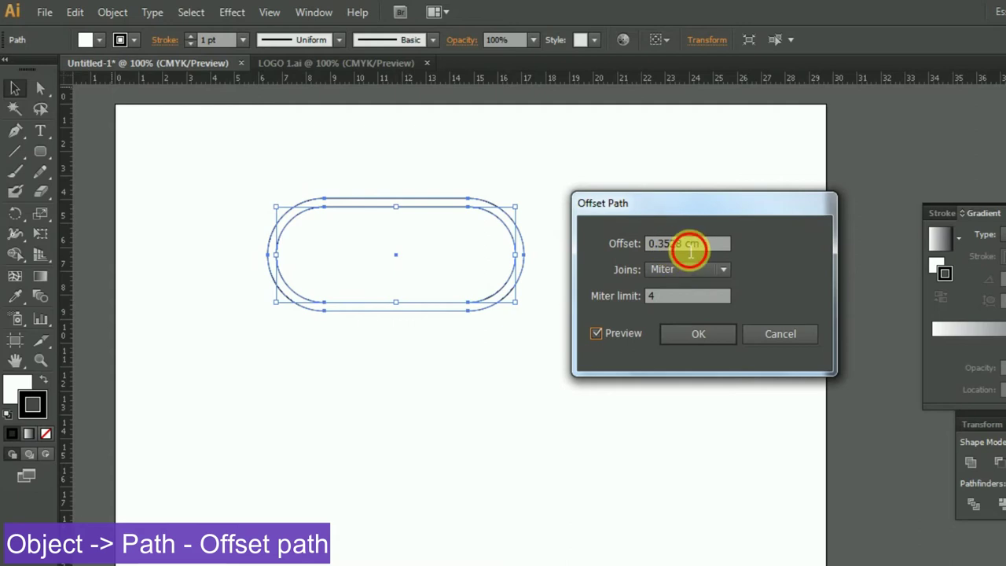
pyautogui.doubleClick(690, 247)
pyautogui.write('1 cm')
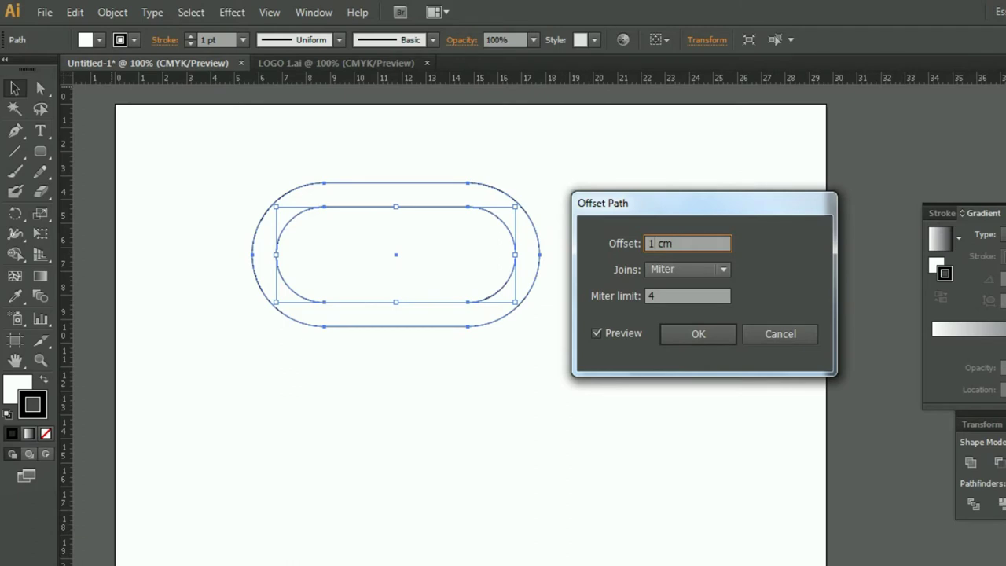
pyautogui.click(649, 257)
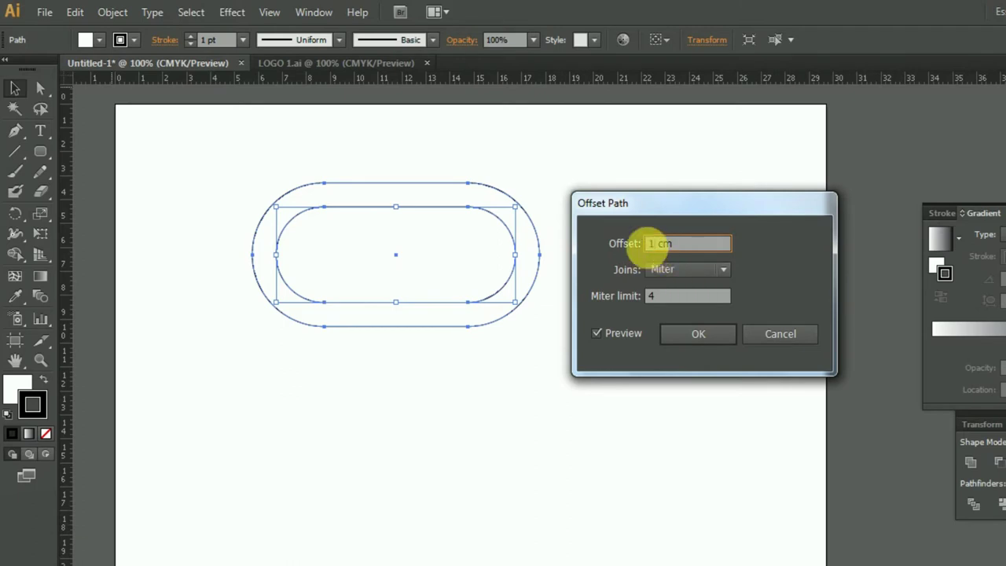
pyautogui.write('-')
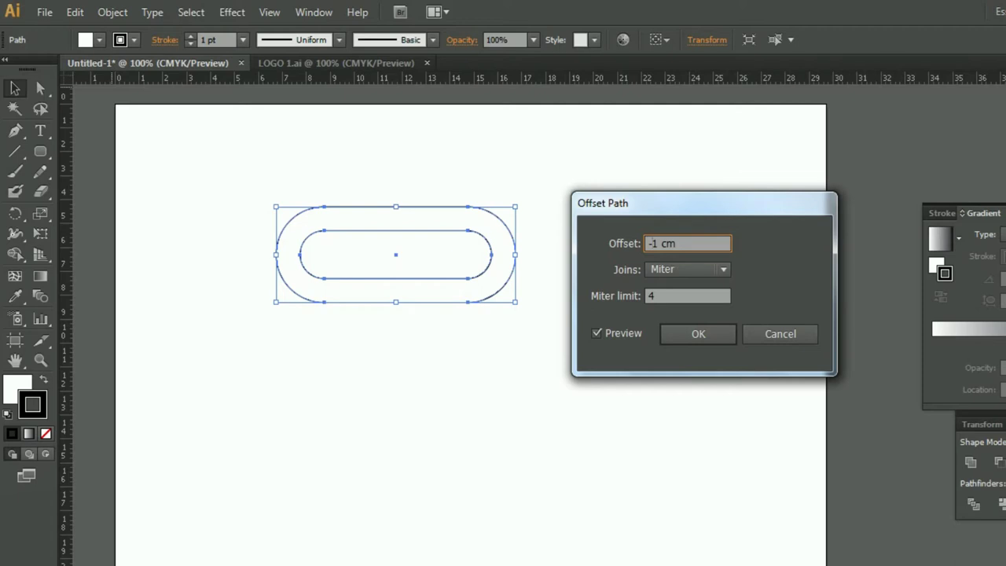
pyautogui.click(684, 337)
pyautogui.click(486, 323)
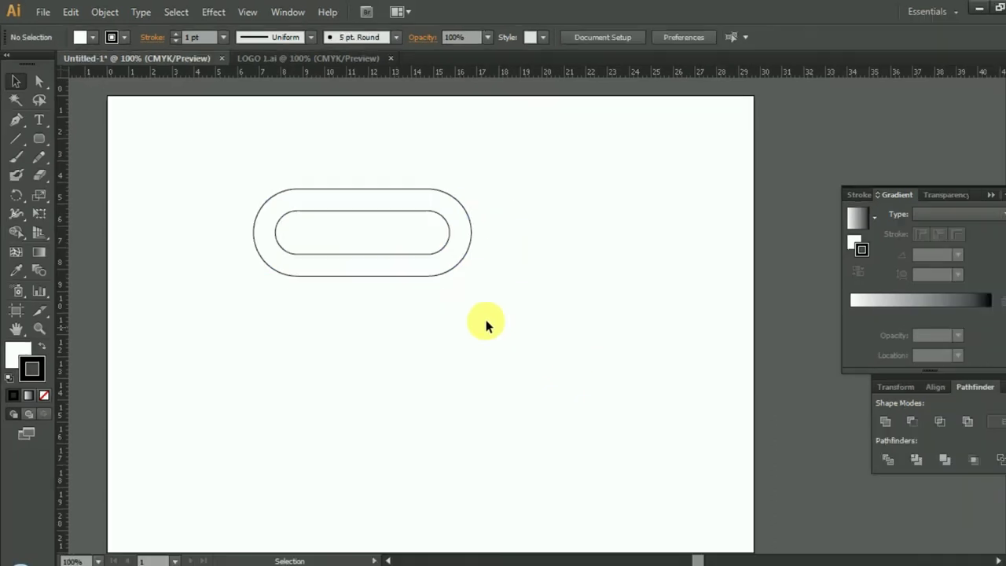
# Combine both pill outlines into one compound path and remove its stroke
pyautogui.moveTo(239, 149); pyautogui.dragTo(497, 299)
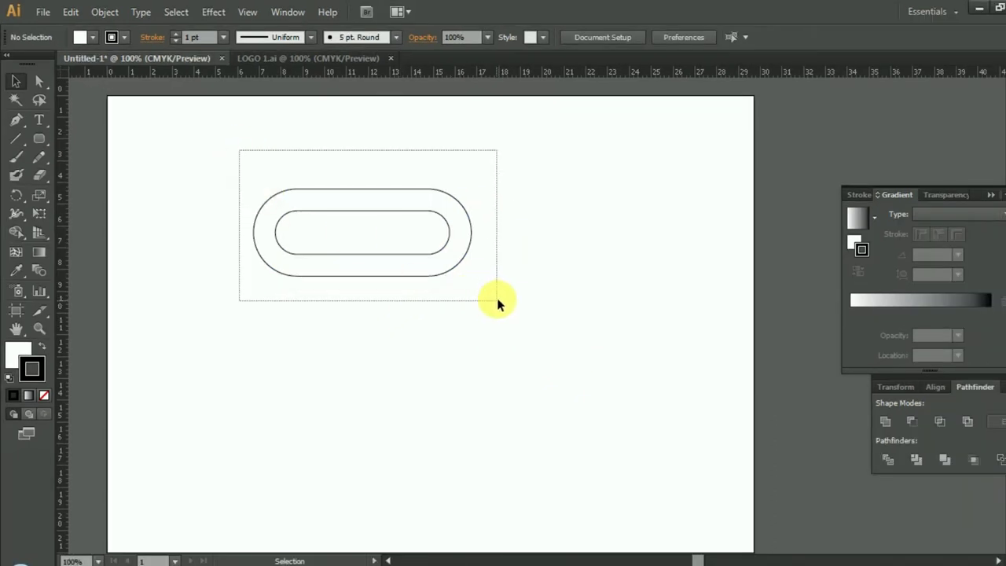
pyautogui.click(912, 421)
pyautogui.click(363, 234)
pyautogui.click(361, 212)
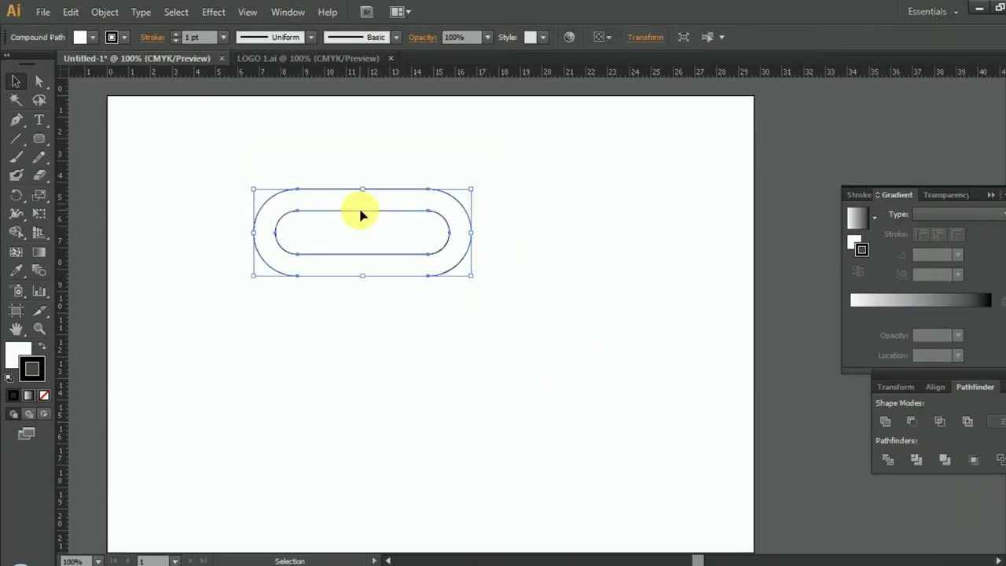
pyautogui.click(123, 37)
pyautogui.click(10, 63)
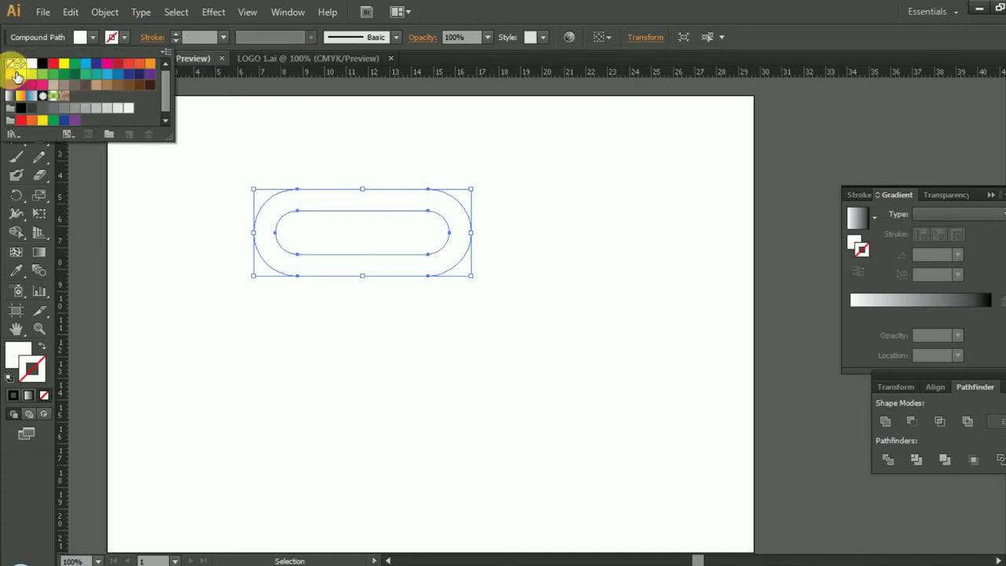
# Fill the ring dark blue, nudging it slightly to the right
pyautogui.click(92, 37)
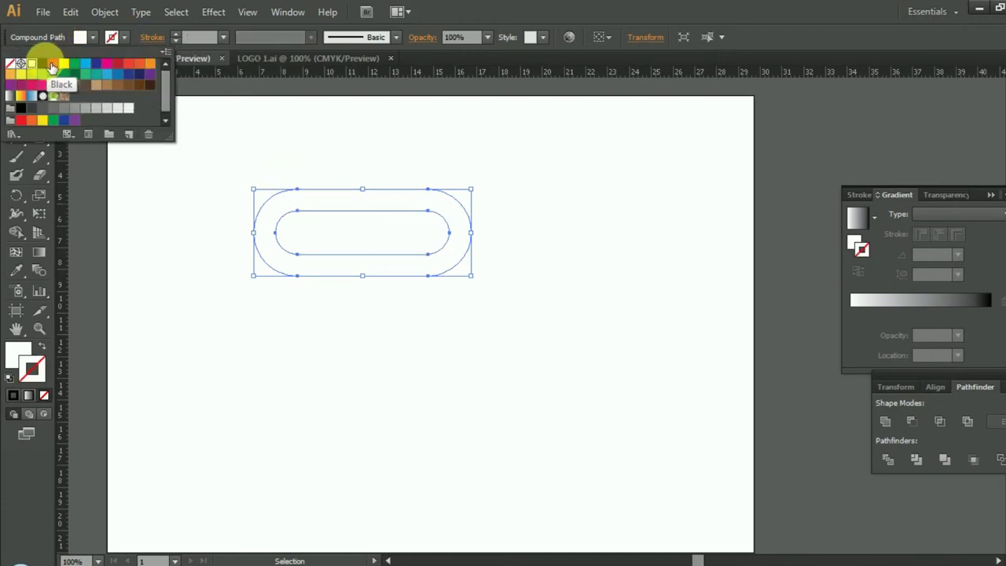
pyautogui.click(57, 70)
pyautogui.click(259, 315)
pyautogui.moveTo(325, 207); pyautogui.dragTo(354, 207)
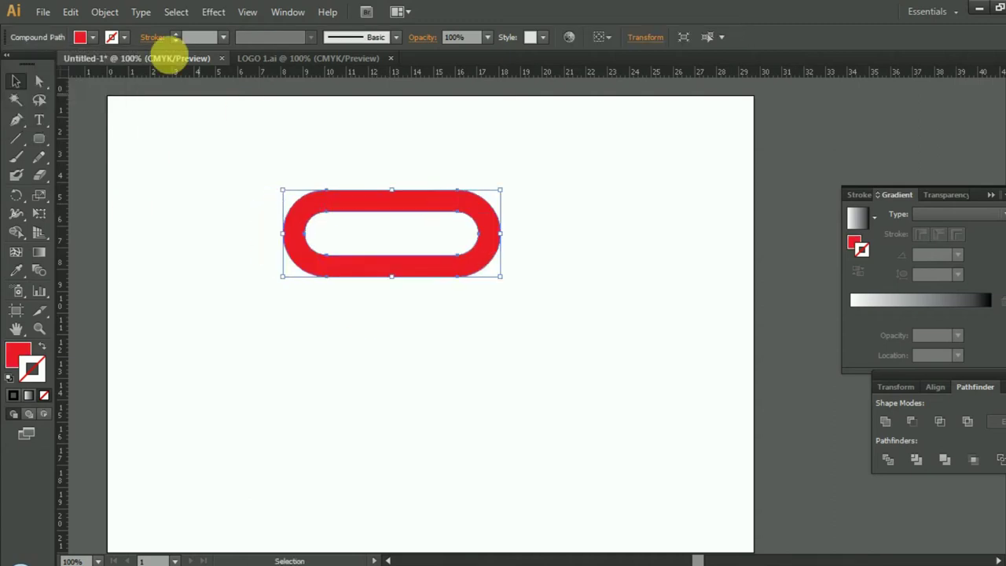
pyautogui.click(92, 37)
pyautogui.click(139, 73)
pyautogui.click(273, 299)
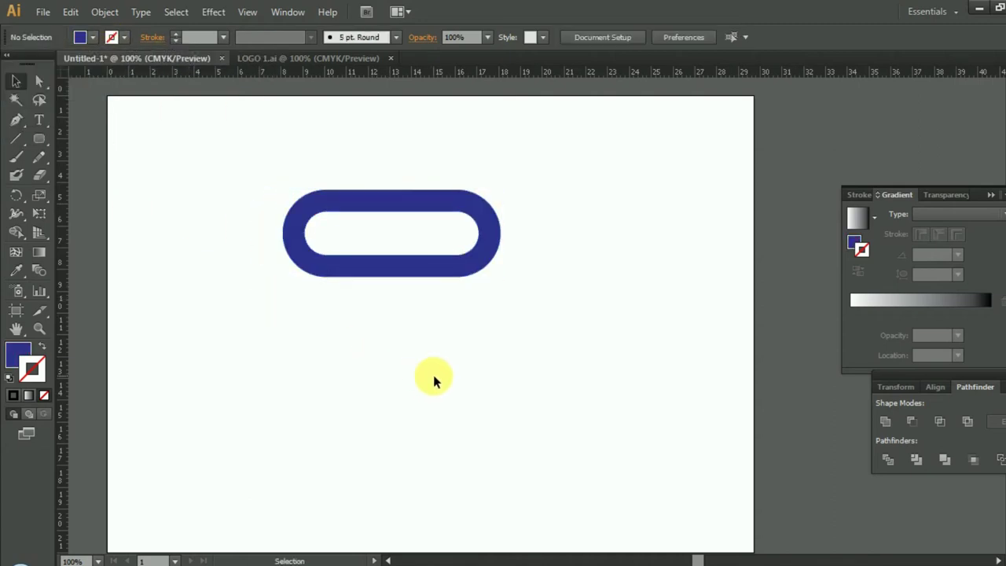
# Draw a tall rectangle left of the ring and fill it red
pyautogui.moveTo(40, 138); pyautogui.dragTo(110, 137)
pyautogui.moveTo(198, 214); pyautogui.dragTo(226, 448)
pyautogui.click(16, 81)
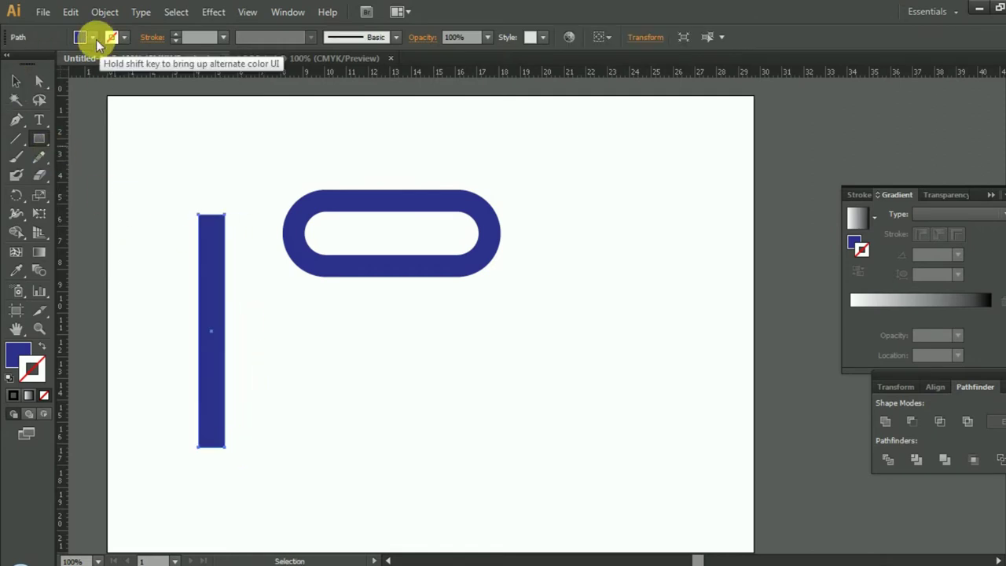
pyautogui.click(92, 37)
pyautogui.click(57, 65)
pyautogui.click(14, 82)
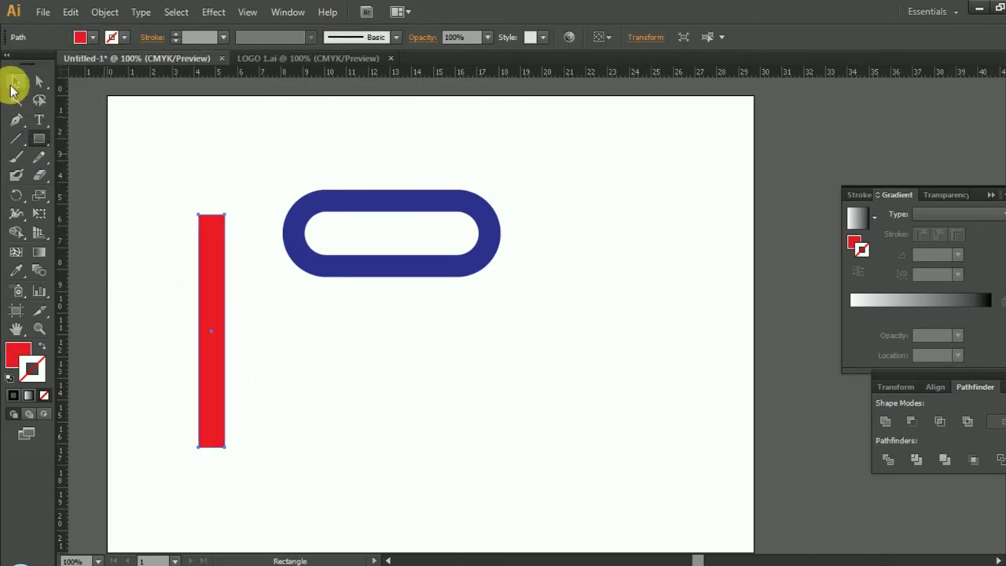
# Rotate the red bar diagonally, place it across the ring, and narrow it
pyautogui.moveTo(231, 211); pyautogui.dragTo(172, 184)
pyautogui.moveTo(208, 315); pyautogui.dragTo(389, 239)
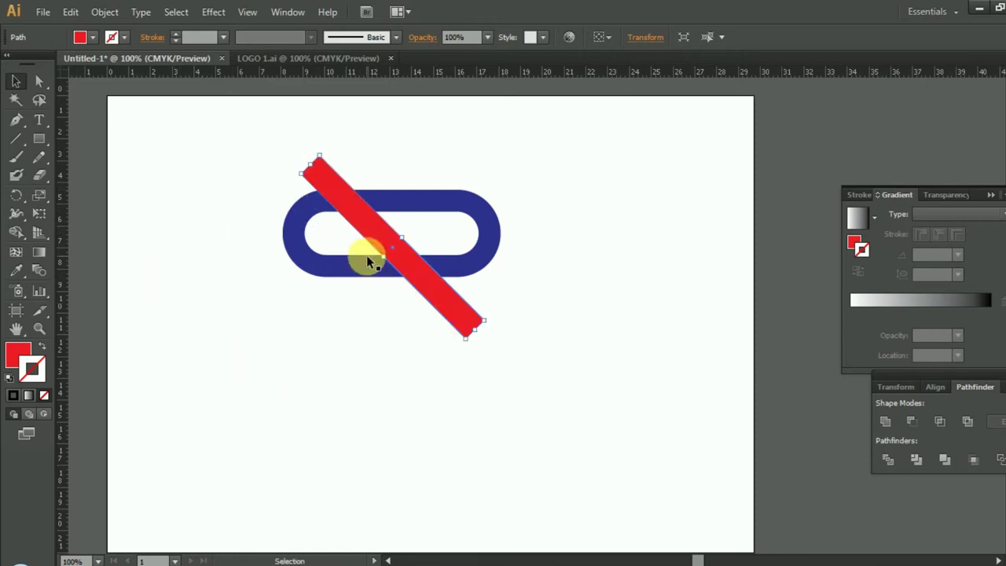
pyautogui.moveTo(382, 227); pyautogui.dragTo(354, 226)
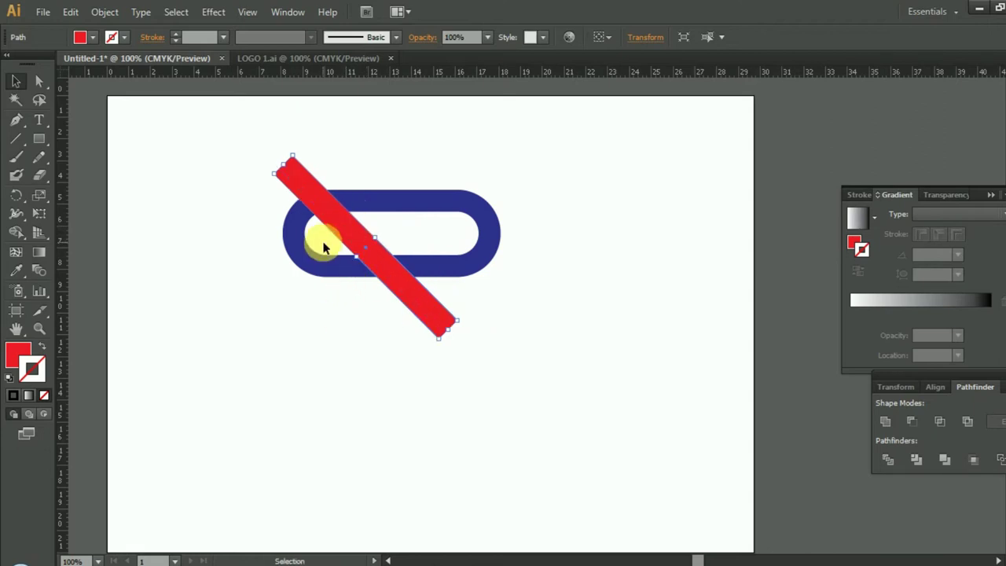
pyautogui.moveTo(375, 236)
pyautogui.mouseDown()
pyautogui.moveTo(368, 243)
pyautogui.moveTo(350, 218)
pyautogui.mouseUp()
pyautogui.click(337, 323)
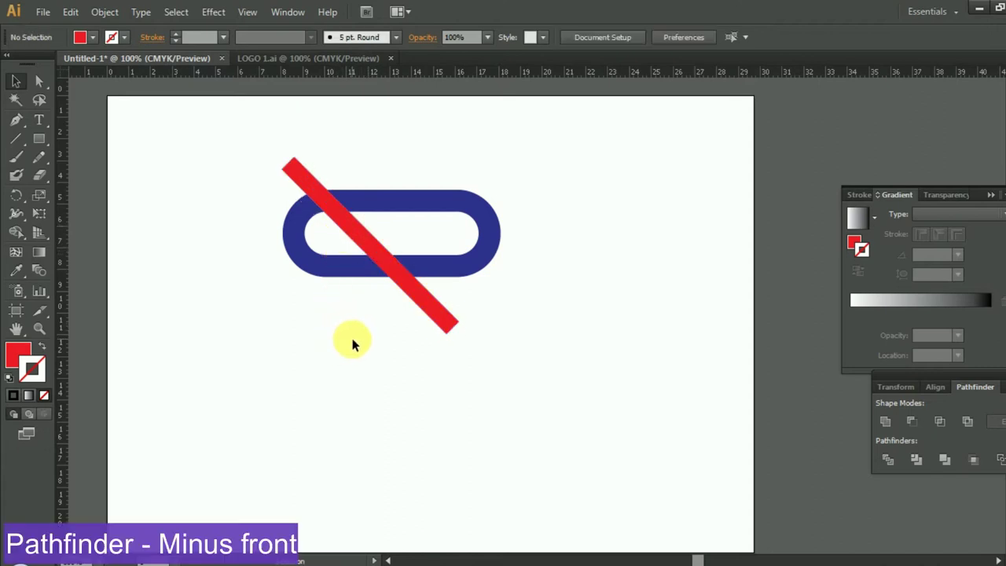
# Copy the red bar to the right, then subtract the original from the ring with Minus Front
pyautogui.click(371, 243)
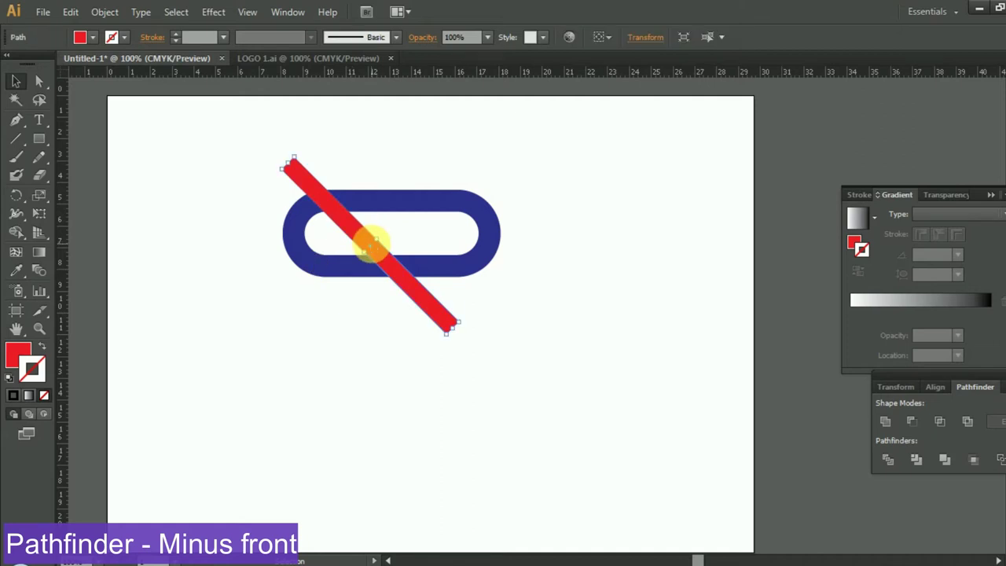
pyautogui.keyDown('alt'); pyautogui.moveTo(371, 243); pyautogui.dragTo(595, 277); pyautogui.keyUp('alt')
pyautogui.moveTo(175, 139); pyautogui.dragTo(523, 364)
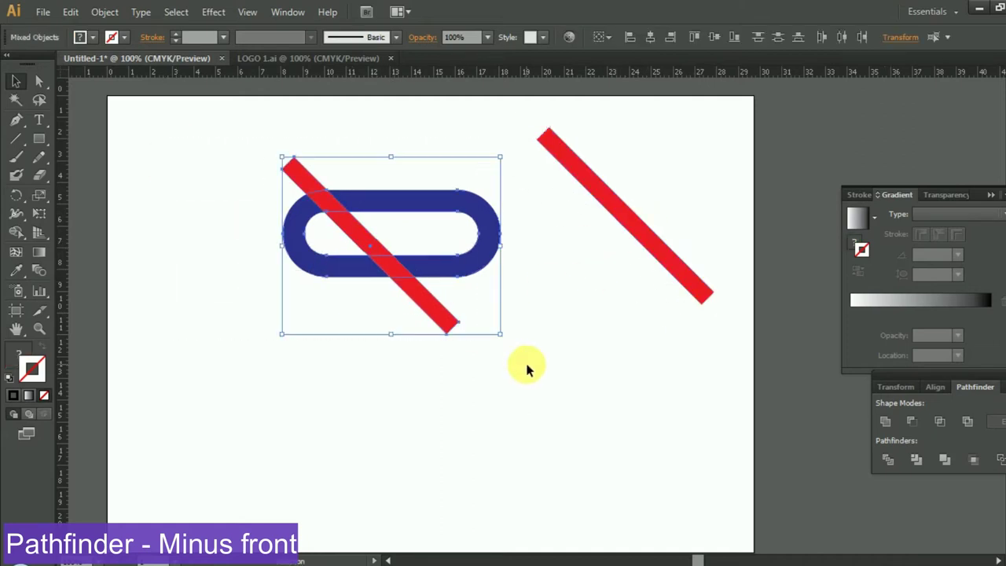
pyautogui.click(948, 422)
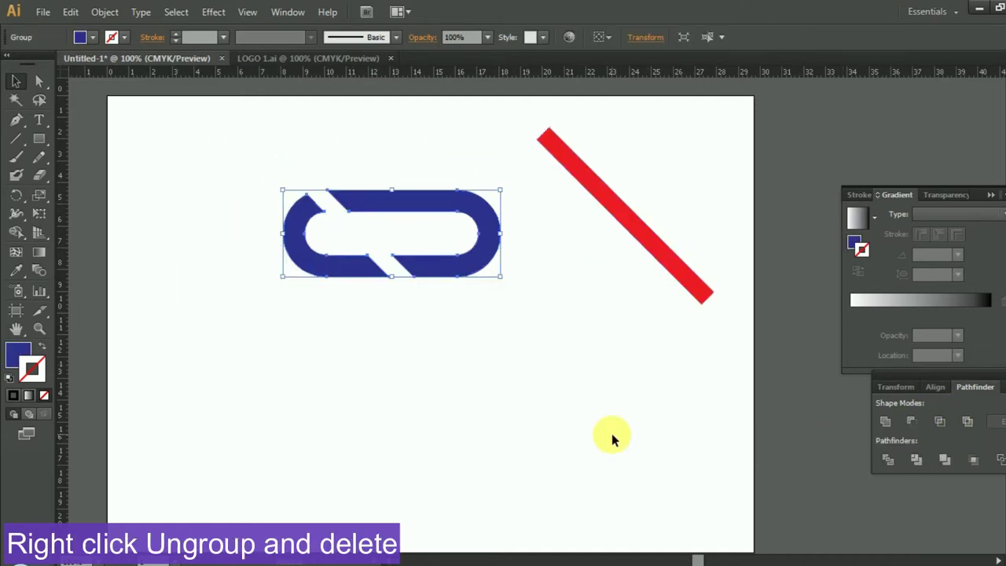
# Ungroup the cut ring and delete its small left piece
pyautogui.rightClick(434, 268)
pyautogui.click(472, 357)
pyautogui.click(305, 253)
pyautogui.press('Delete')
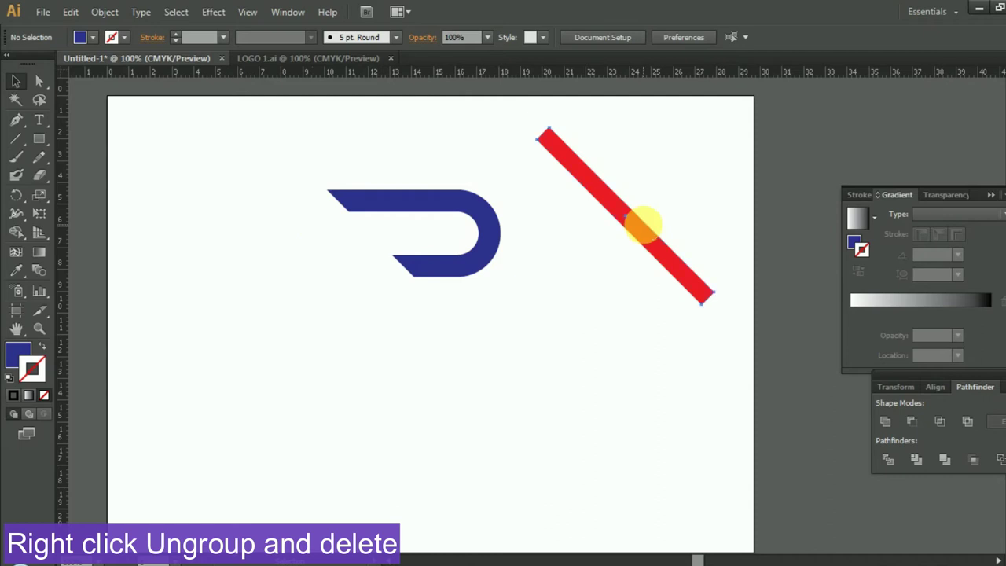
pyautogui.click(642, 226)
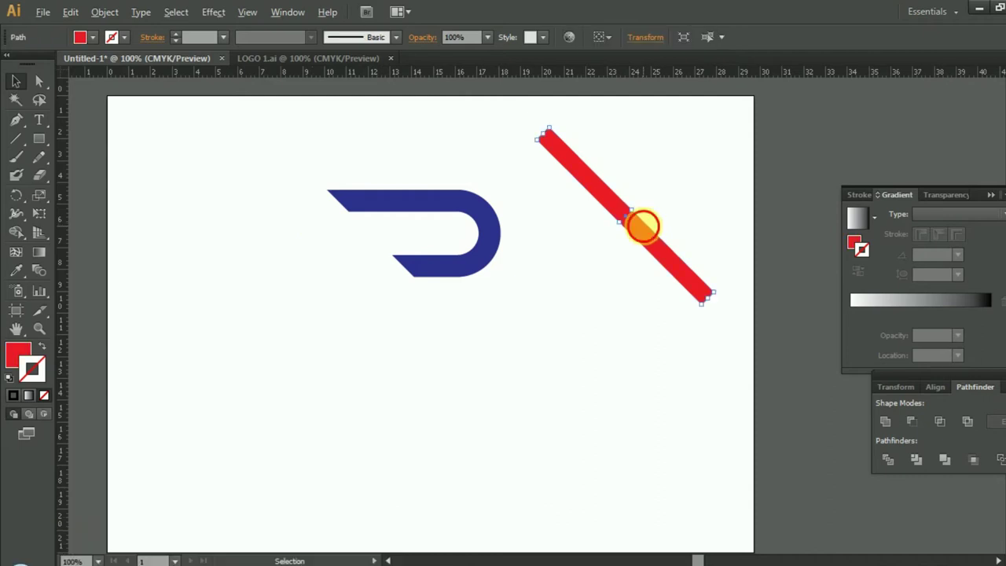
# Place a red bar copy under the blue curve as the R's diagonal leg
pyautogui.moveTo(643, 226)
pyautogui.mouseDown()
pyautogui.moveTo(332, 348)
pyautogui.moveTo(337, 337)
pyautogui.mouseUp()
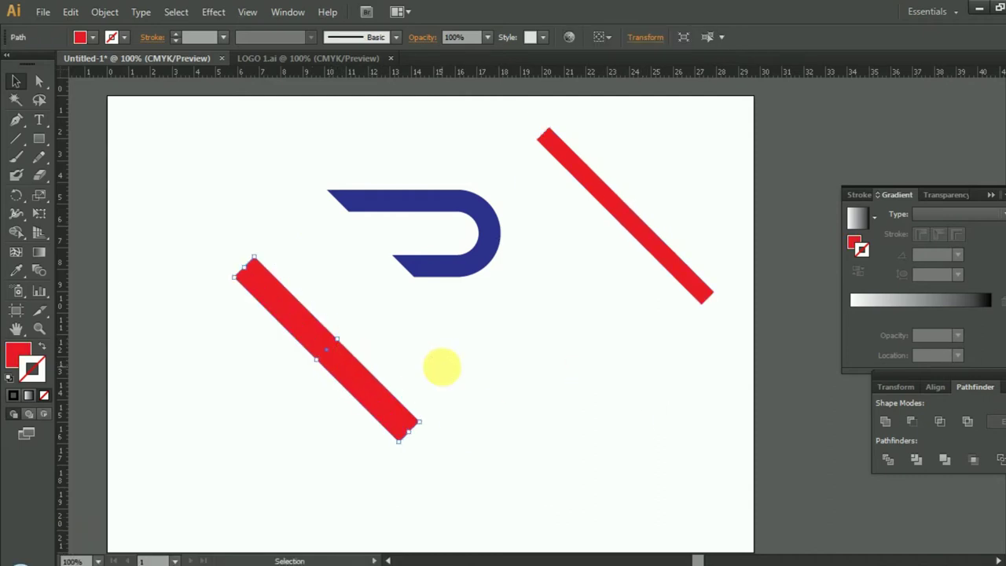
pyautogui.click(441, 366)
pyautogui.moveTo(338, 373); pyautogui.dragTo(448, 296)
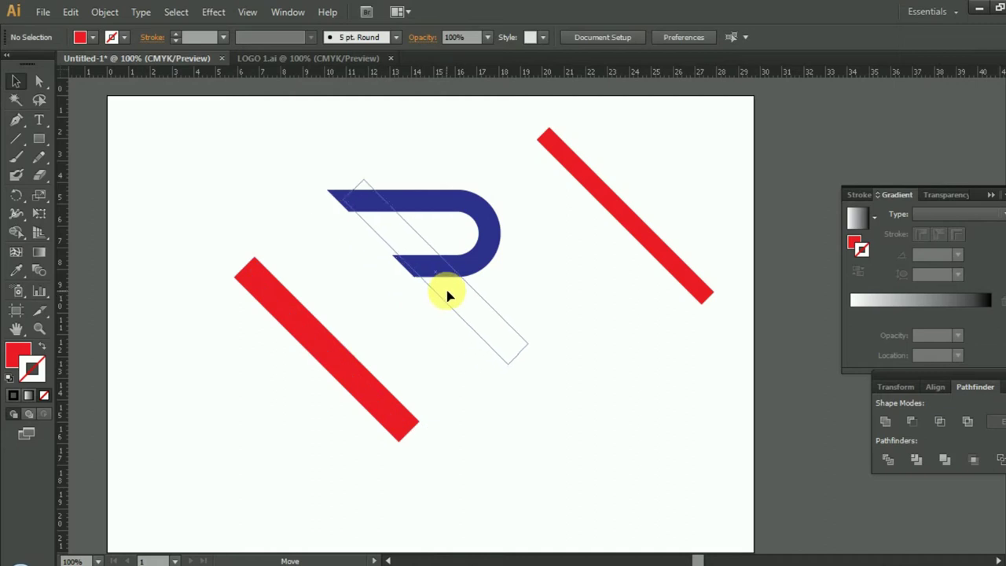
pyautogui.moveTo(448, 296)
pyautogui.mouseDown()
pyautogui.moveTo(571, 408)
pyautogui.moveTo(469, 296)
pyautogui.mouseUp()
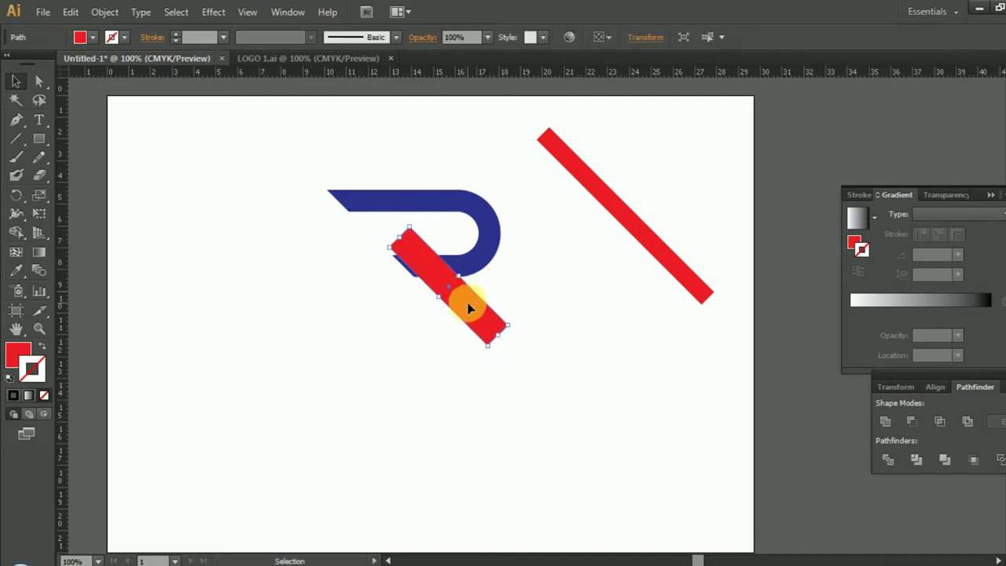
pyautogui.moveTo(468, 308); pyautogui.dragTo(462, 319)
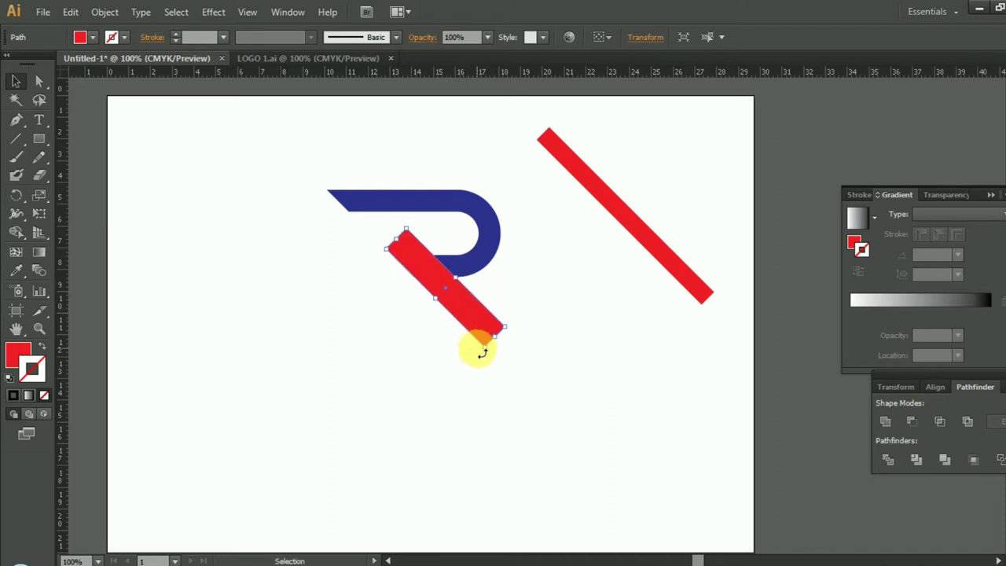
pyautogui.click(445, 390)
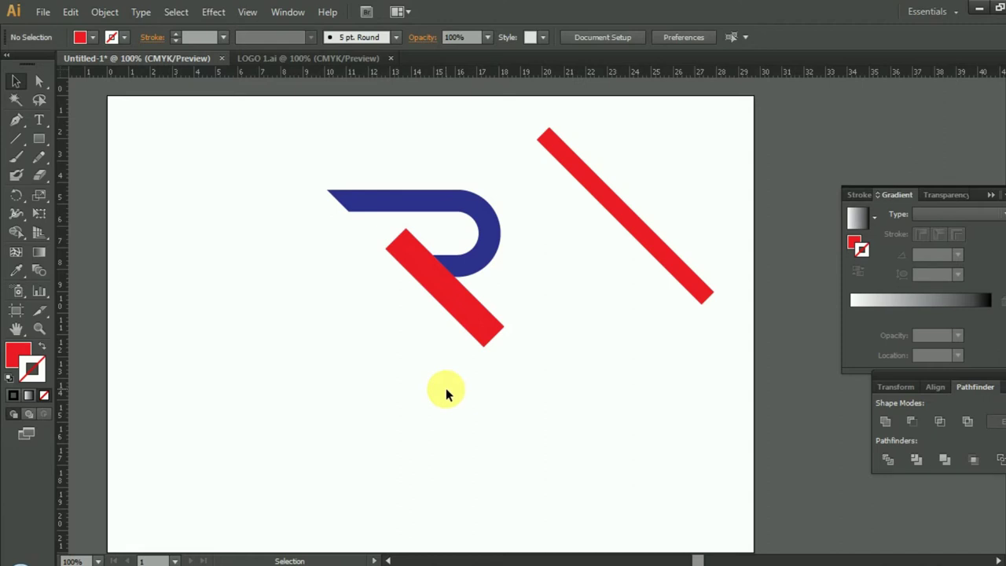
pyautogui.click(463, 320)
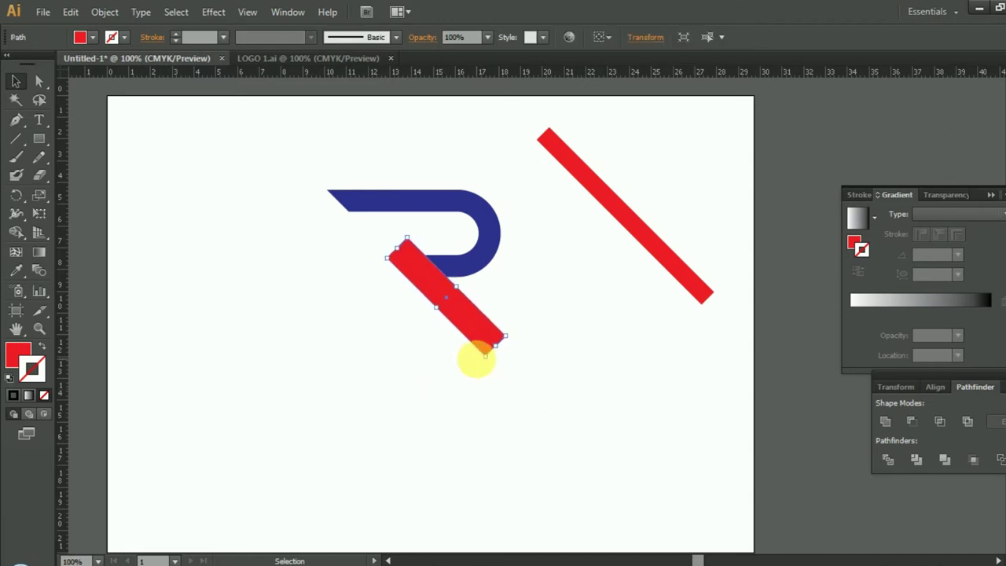
pyautogui.click(406, 379)
# Shift the spare right red bar slightly left
pyautogui.moveTo(649, 232); pyautogui.dragTo(407, 299)
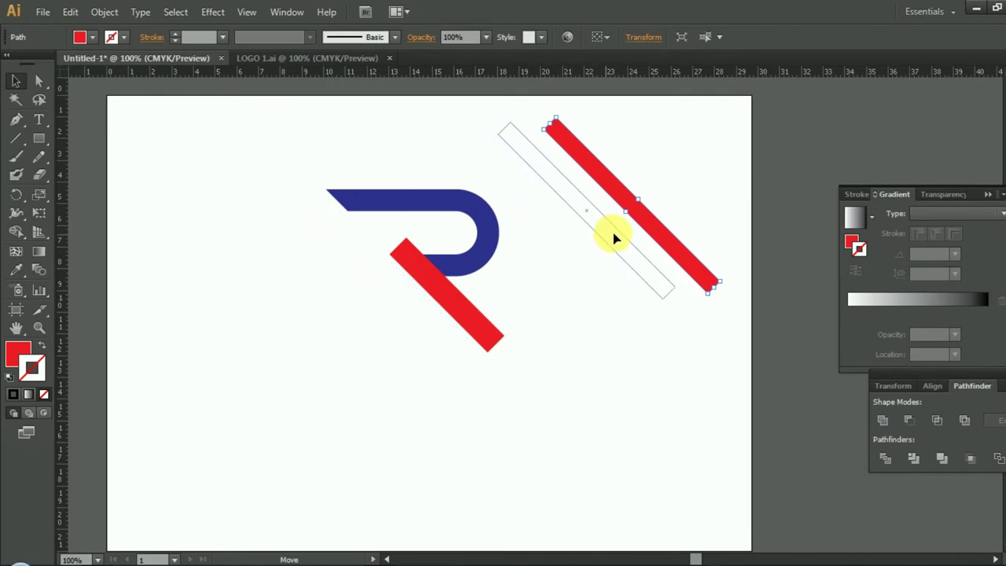
pyautogui.moveTo(406, 299); pyautogui.dragTo(610, 236)
pyautogui.hotkey('ctrl', '=')
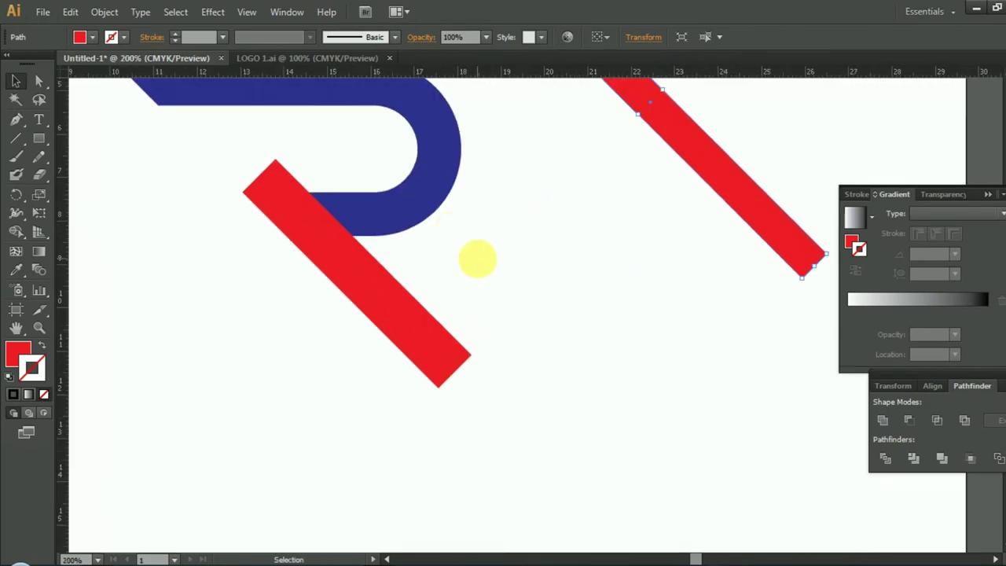
pyautogui.scroll(3, 479, 278)
pyautogui.click(18, 137)
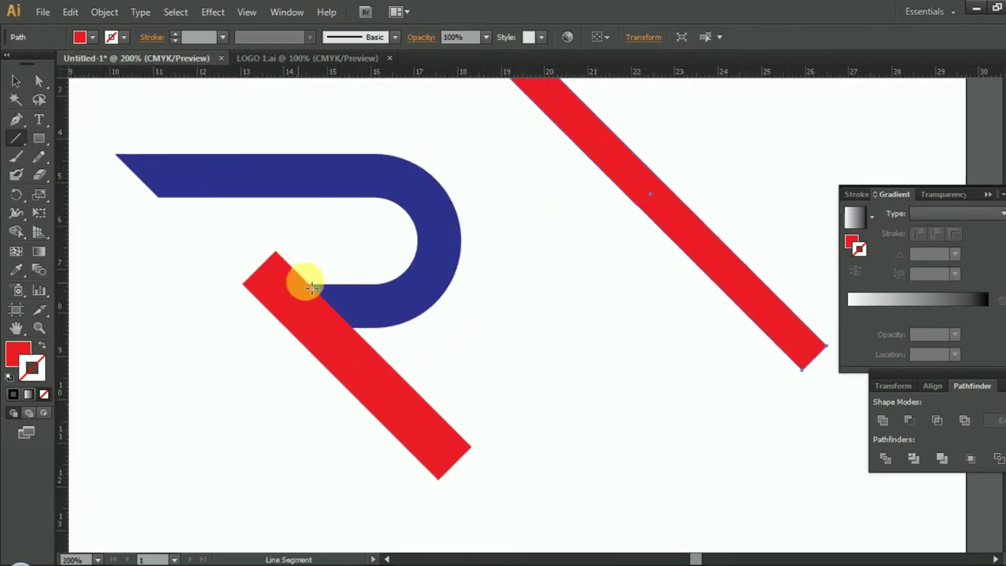
pyautogui.click(16, 118)
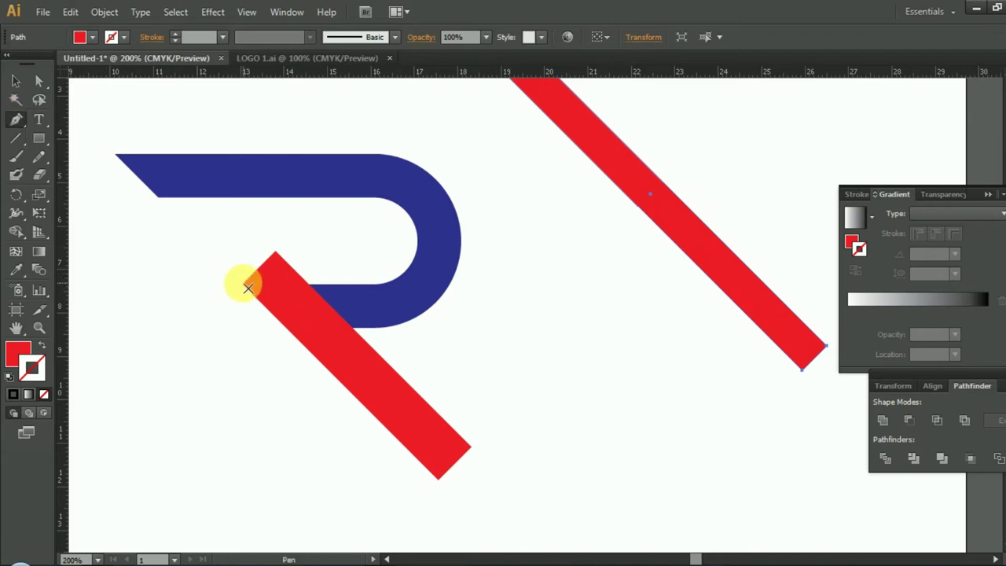
pyautogui.click(245, 286)
pyautogui.click(313, 289)
pyautogui.click(15, 80)
pyautogui.click(223, 332)
pyautogui.click(267, 290)
pyautogui.click(16, 119)
pyautogui.click(111, 37)
pyautogui.click(42, 63)
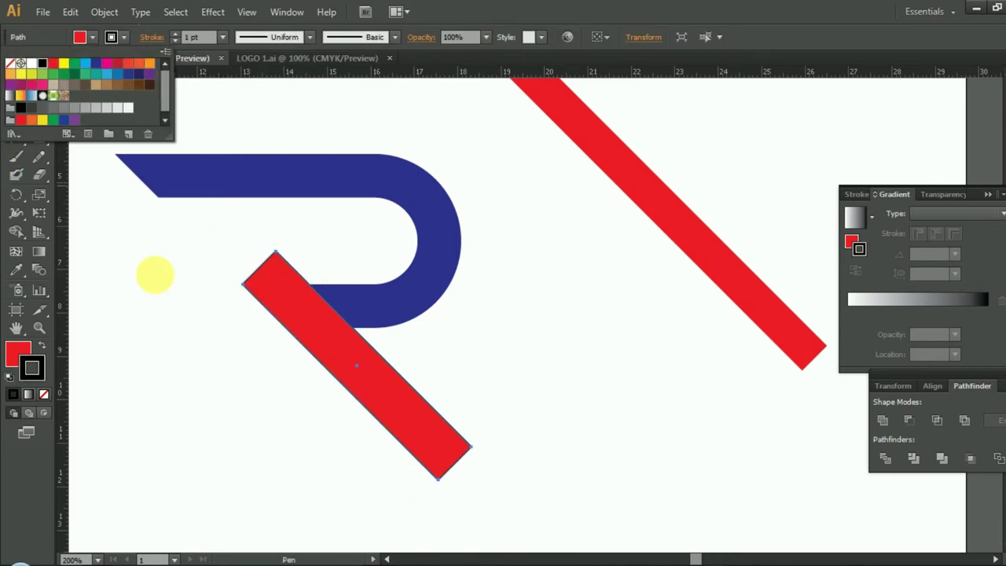
pyautogui.click(215, 328)
pyautogui.click(15, 80)
pyautogui.click(165, 322)
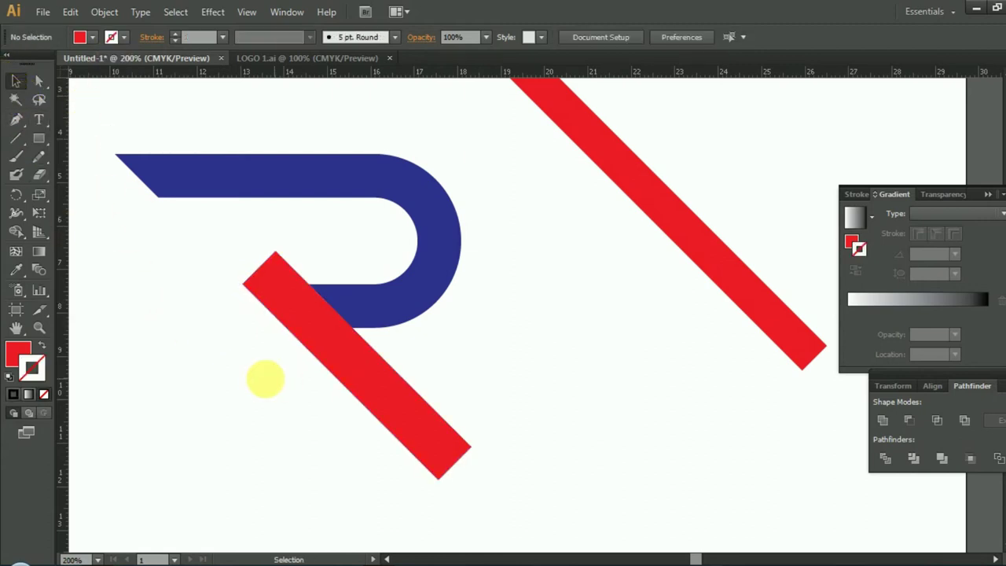
pyautogui.click(15, 118)
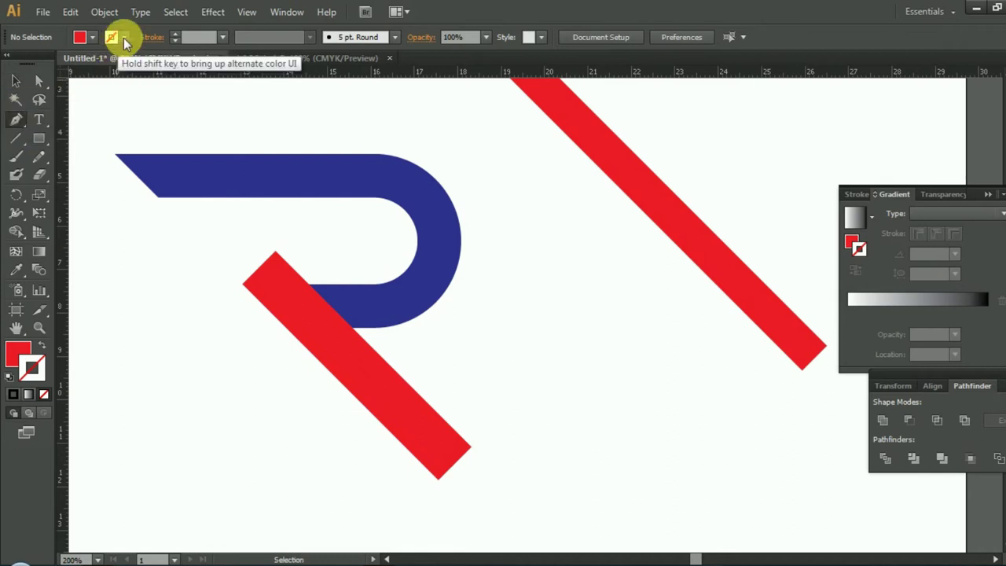
pyautogui.click(123, 38)
pyautogui.click(50, 63)
pyautogui.click(185, 297)
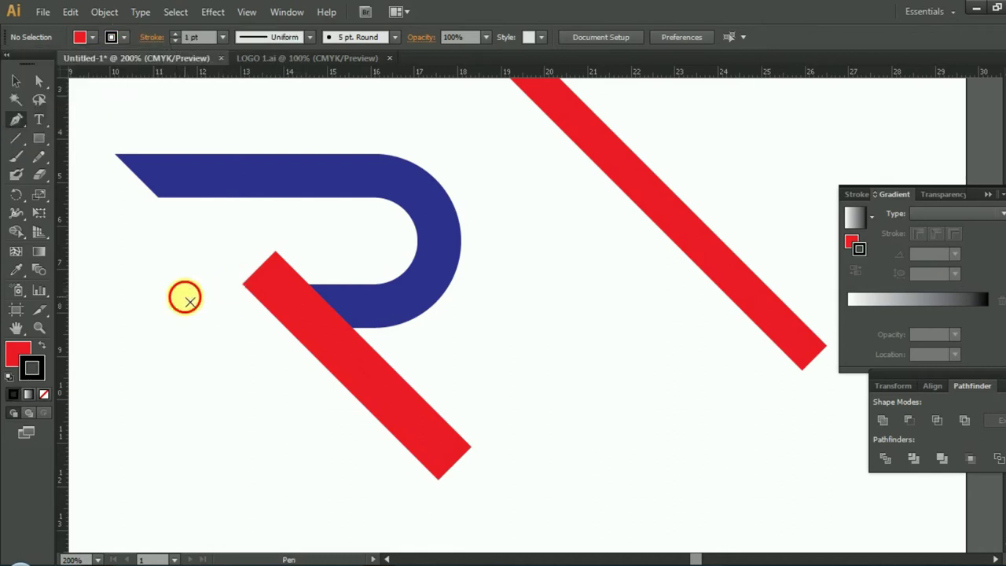
# Draw a long thin rectangle and position it over the top end of the red leg
pyautogui.click(16, 137)
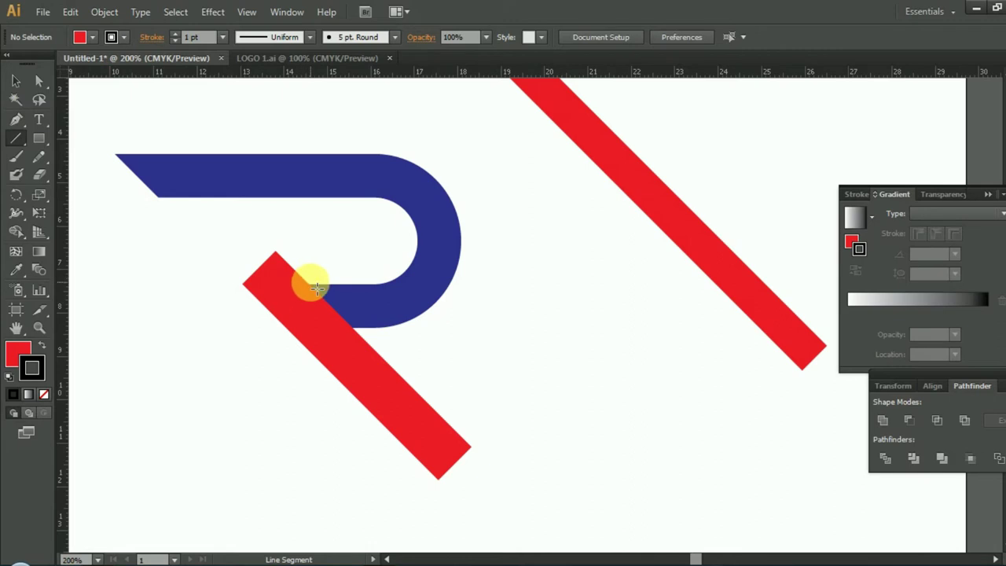
pyautogui.press('m')
pyautogui.moveTo(530, 344); pyautogui.dragTo(689, 372)
pyautogui.click(16, 80)
pyautogui.moveTo(557, 355)
pyautogui.mouseDown()
pyautogui.moveTo(261, 260)
pyautogui.moveTo(227, 268)
pyautogui.mouseUp()
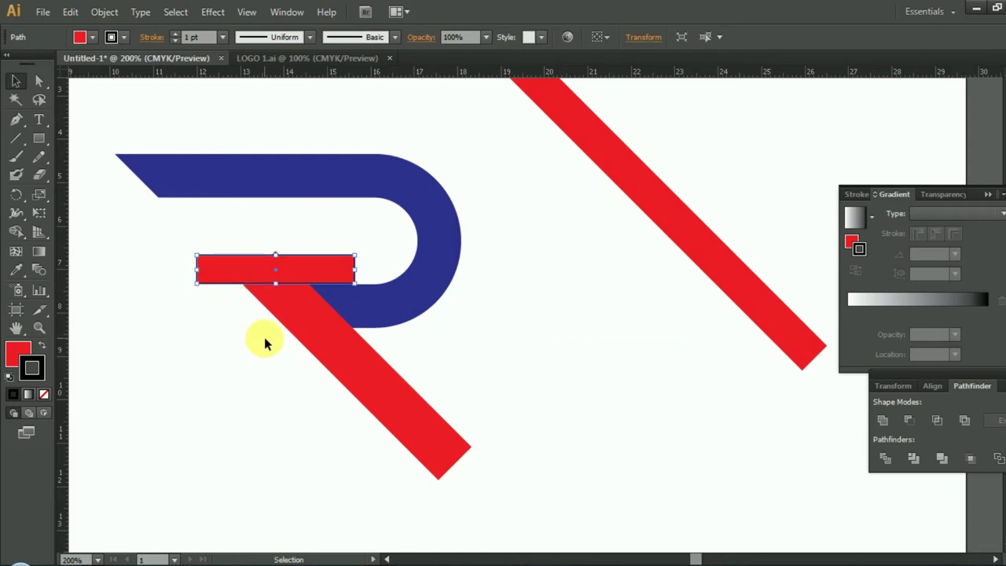
pyautogui.click(288, 427)
pyautogui.click(283, 267)
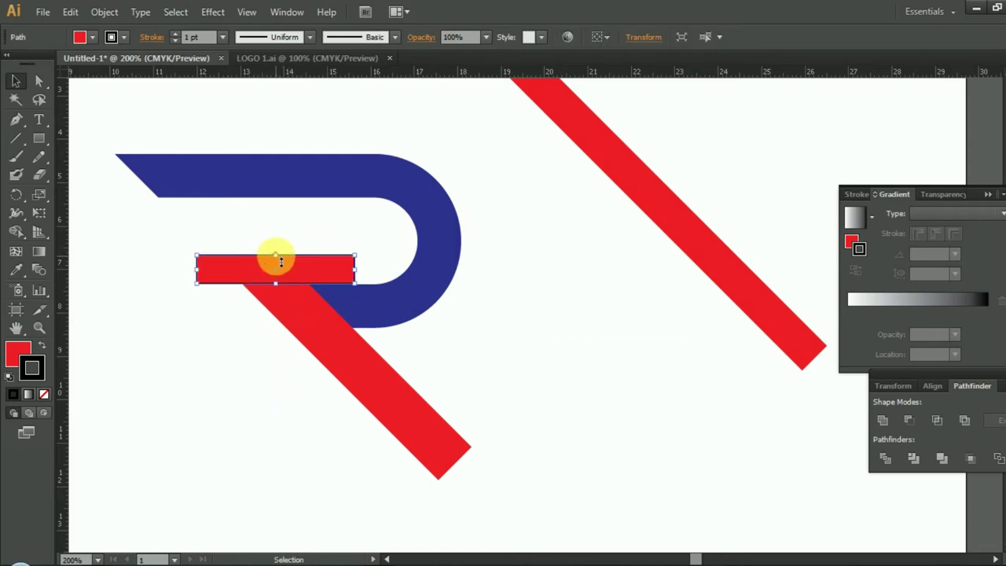
pyautogui.moveTo(281, 262); pyautogui.dragTo(281, 254)
# Subtract the rectangle from the leg with Pathfinder Minus Front
pyautogui.keyDown('shift'); pyautogui.click(312, 342); pyautogui.keyUp('shift')
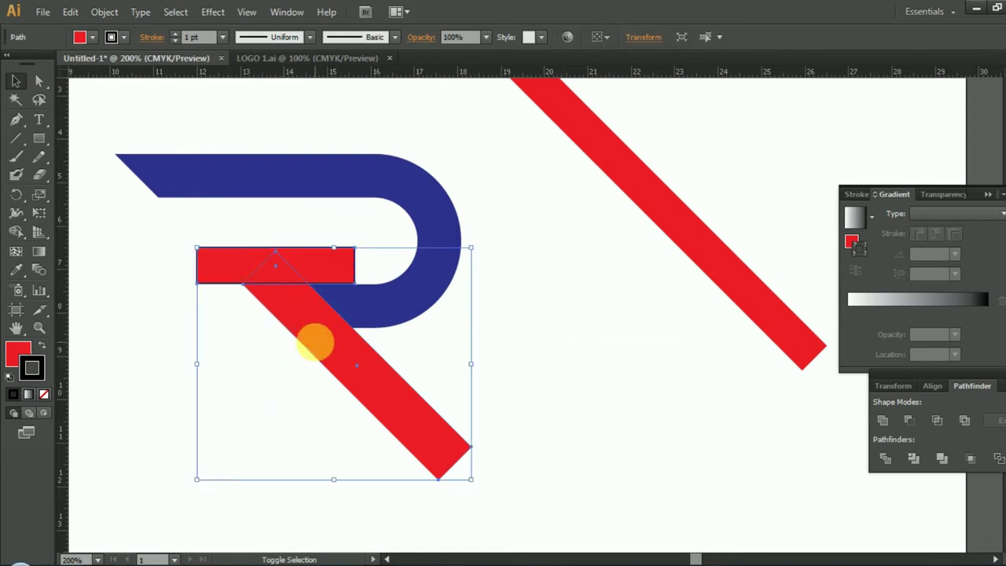
pyautogui.click(899, 414)
pyautogui.click(661, 391)
pyautogui.scroll(-2, 661, 392)
pyautogui.scroll(-1, 628, 372)
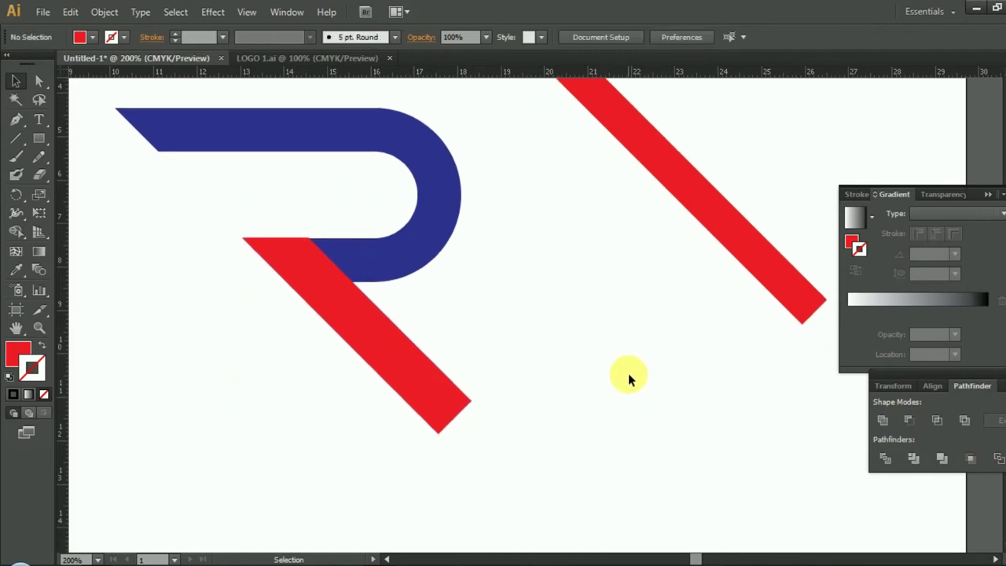
pyautogui.scroll(-1, 628, 376)
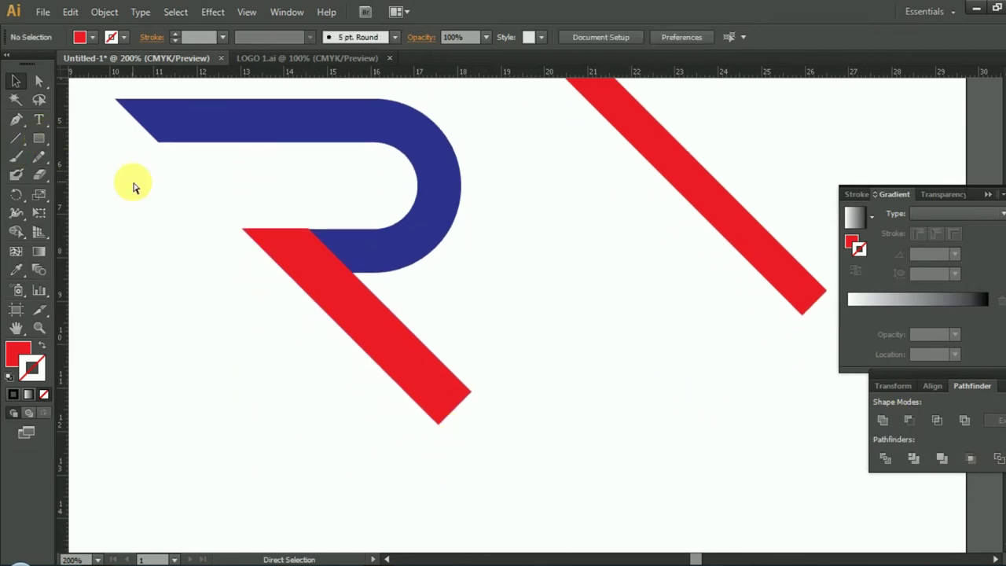
# Undo the cut, move the stroke-free rectangle to the leg's bottom, and copy it to the top
pyautogui.hotkey('ctrl', 'z')
pyautogui.click(149, 135)
pyautogui.moveTo(329, 209); pyautogui.dragTo(599, 340)
pyautogui.click(86, 37)
pyautogui.click(11, 63)
pyautogui.click(550, 341)
pyautogui.moveTo(553, 342)
pyautogui.mouseDown()
pyautogui.moveTo(503, 439)
pyautogui.moveTo(442, 412)
pyautogui.moveTo(316, 210)
pyautogui.moveTo(310, 219)
pyautogui.mouseUp()
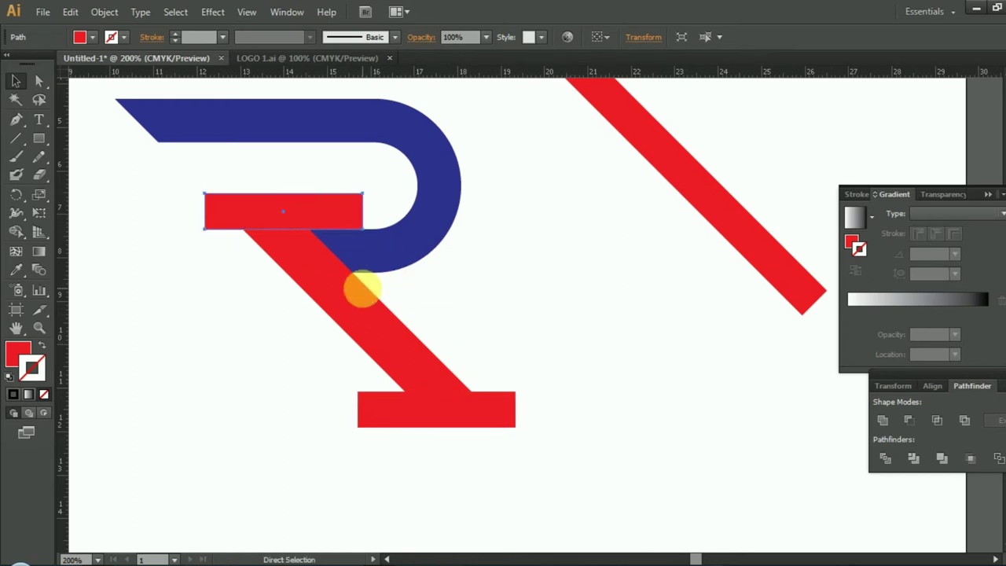
# Trim the leg's top end flat using the top rectangle with Minus Front
pyautogui.hotkey('ctrl', '+')
pyautogui.scroll(1, 322, 278)
pyautogui.hscroll(-4, 321, 278)
pyautogui.press('v')
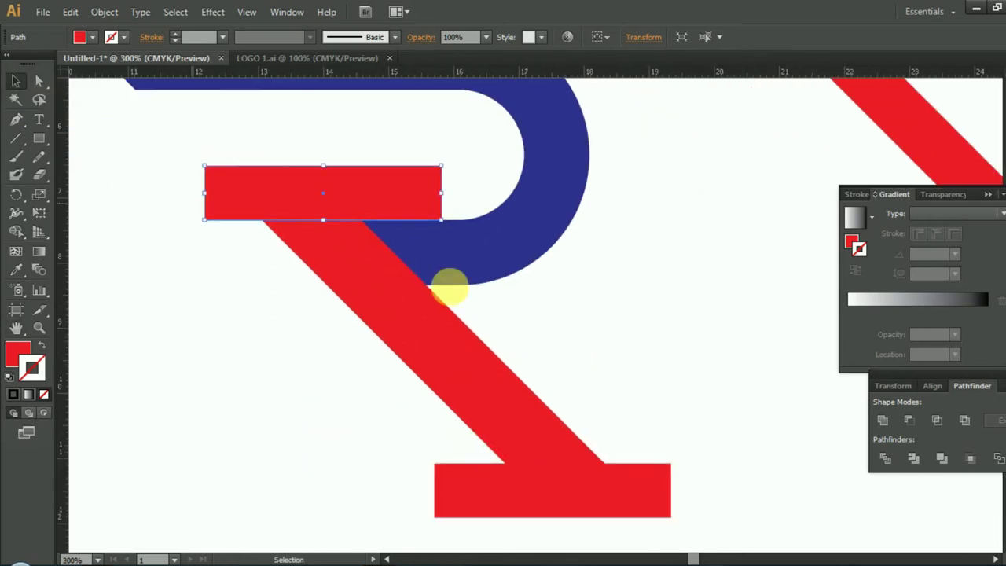
pyautogui.click(671, 317)
pyautogui.click(385, 213)
pyautogui.scroll(-2, 358, 226)
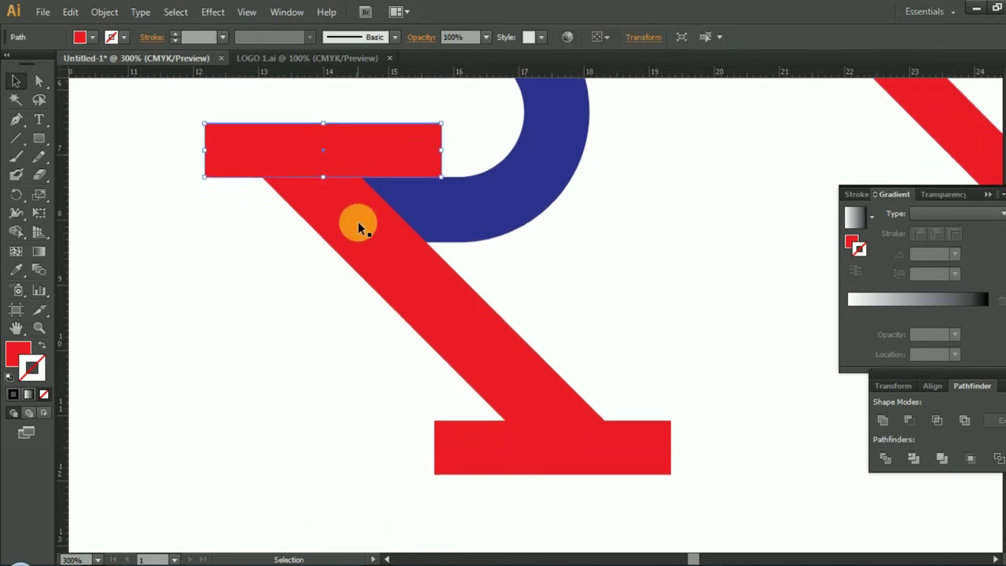
pyautogui.keyDown('shift'); pyautogui.click(360, 225); pyautogui.keyUp('shift')
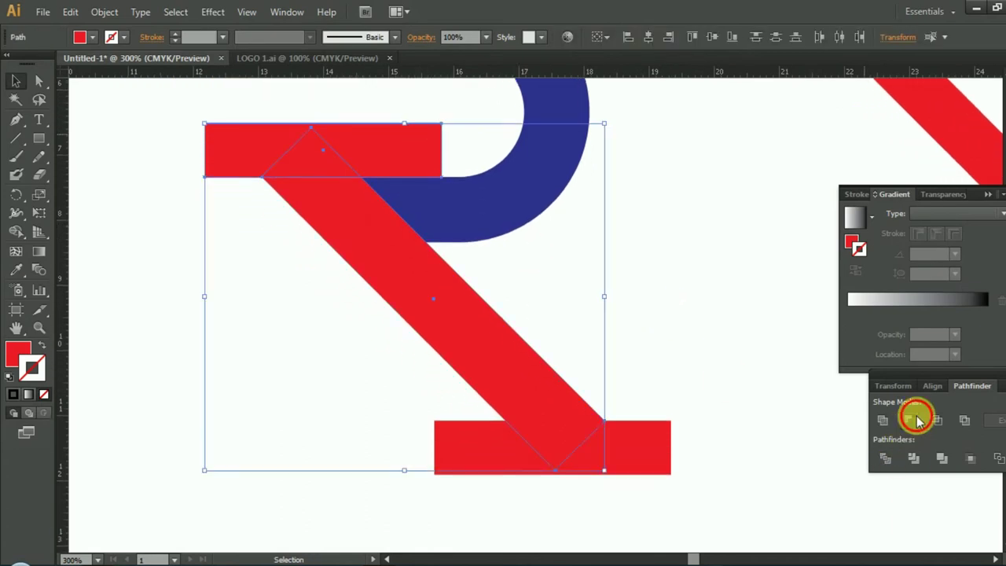
pyautogui.click(914, 419)
# Trim the leg's bottom end flat using the bottom rectangle with Minus Front
pyautogui.click(620, 452)
pyautogui.keyDown('shift'); pyautogui.click(503, 386); pyautogui.keyUp('shift')
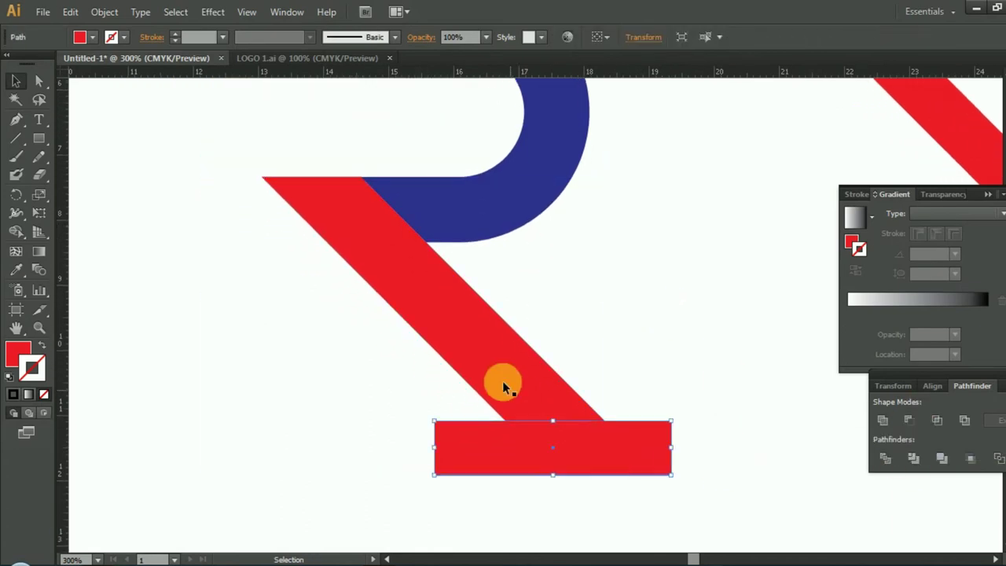
pyautogui.click(909, 422)
pyautogui.click(639, 449)
pyautogui.hotkey('ctrl', '-')
pyautogui.hotkey('ctrl', '-')
pyautogui.hotkey('ctrl', '-')
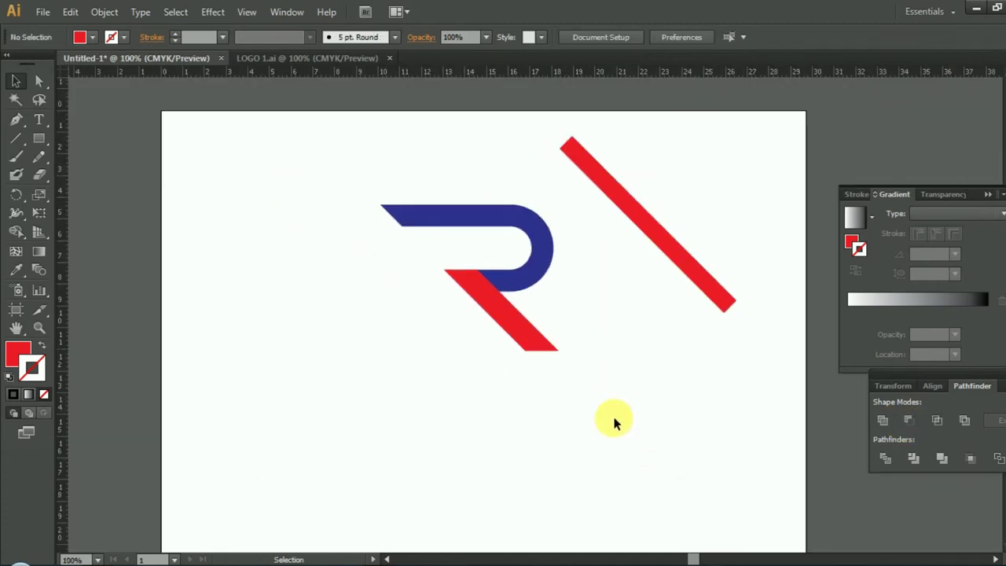
# Nudge the R left and shift its curved part slightly down
pyautogui.scroll(-2, 614, 422)
pyautogui.moveTo(338, 118); pyautogui.dragTo(598, 349)
pyautogui.click(643, 345)
pyautogui.moveTo(579, 231); pyautogui.dragTo(487, 269)
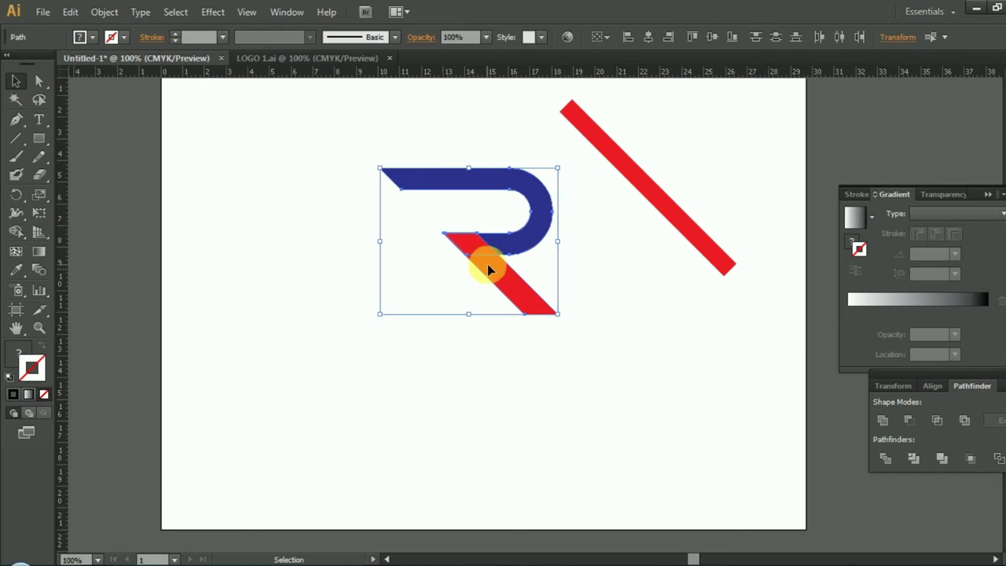
pyautogui.hotkey('shift', 'Left')
pyautogui.hotkey('shift', 'Left')
pyautogui.hotkey('shift', 'Left')
pyautogui.hotkey('shift', 'Left')
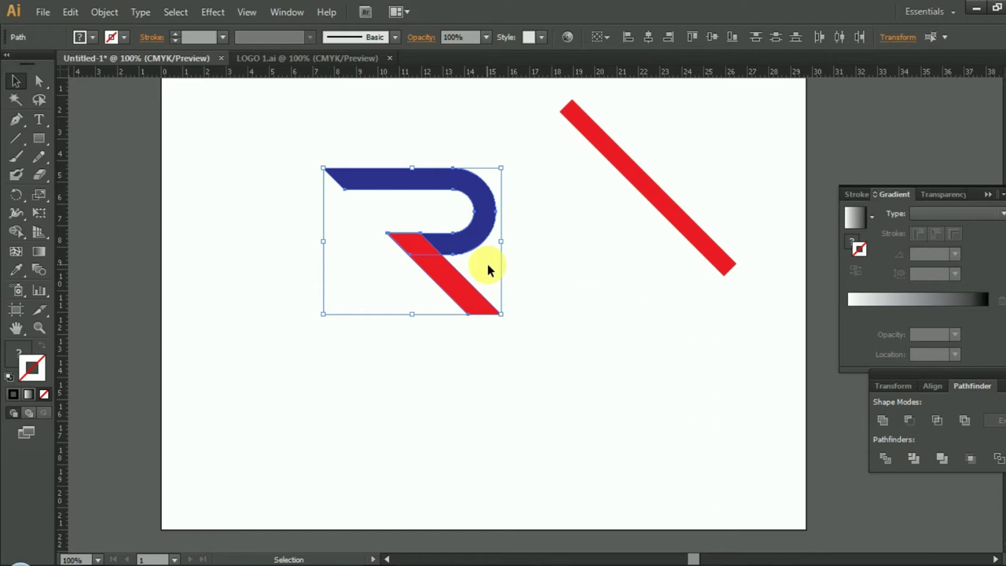
pyautogui.click(516, 413)
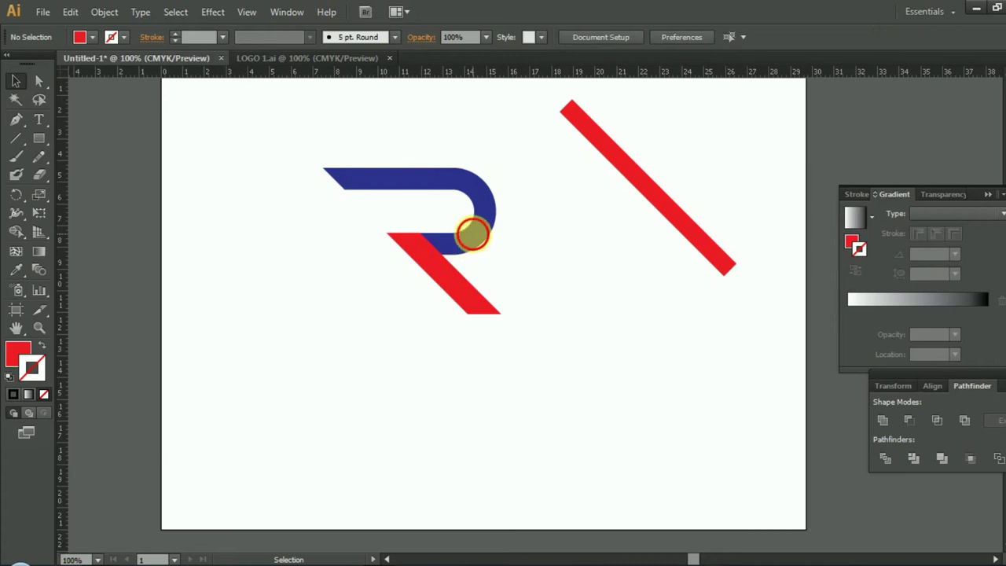
pyautogui.click(471, 234)
pyautogui.moveTo(408, 166); pyautogui.dragTo(412, 179)
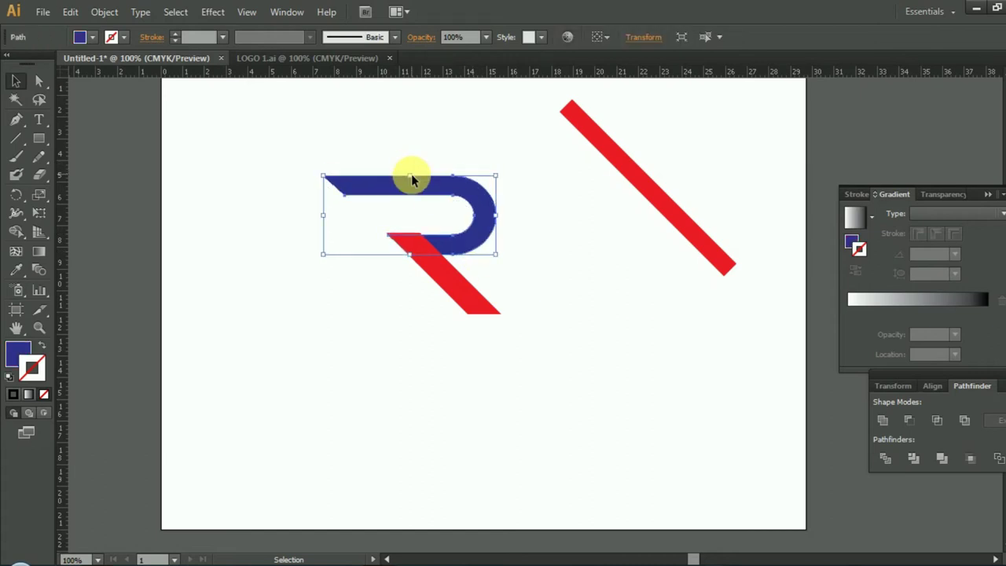
pyautogui.click(613, 309)
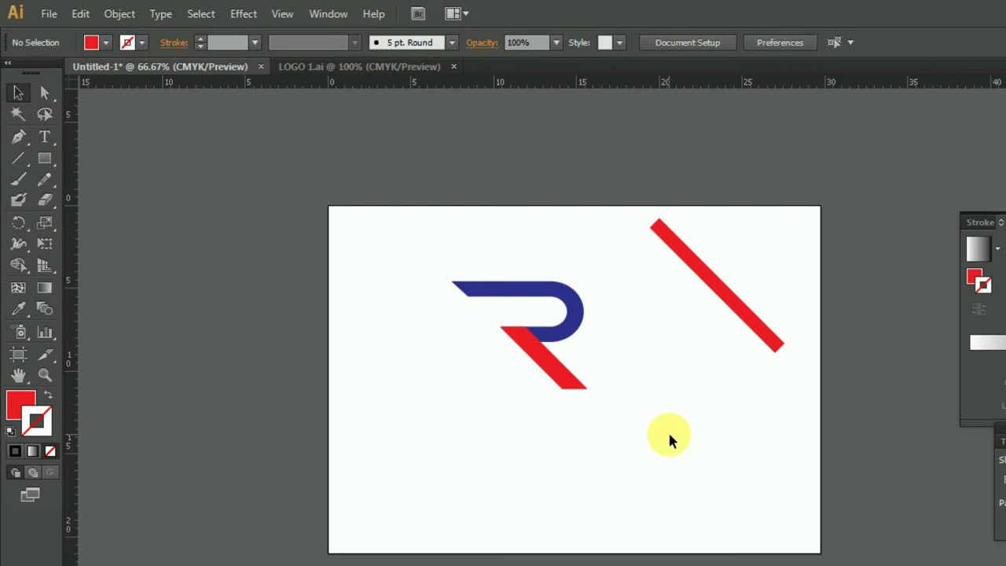
# Fill the R's curved part with CMYK Cyan
pyautogui.scroll(1, 667, 428)
pyautogui.click(583, 363)
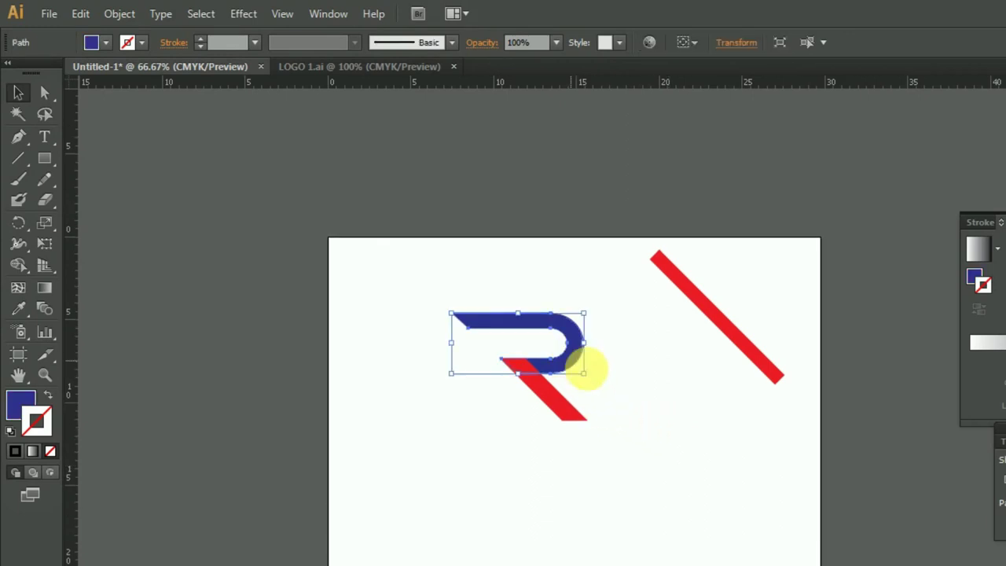
pyautogui.click(105, 43)
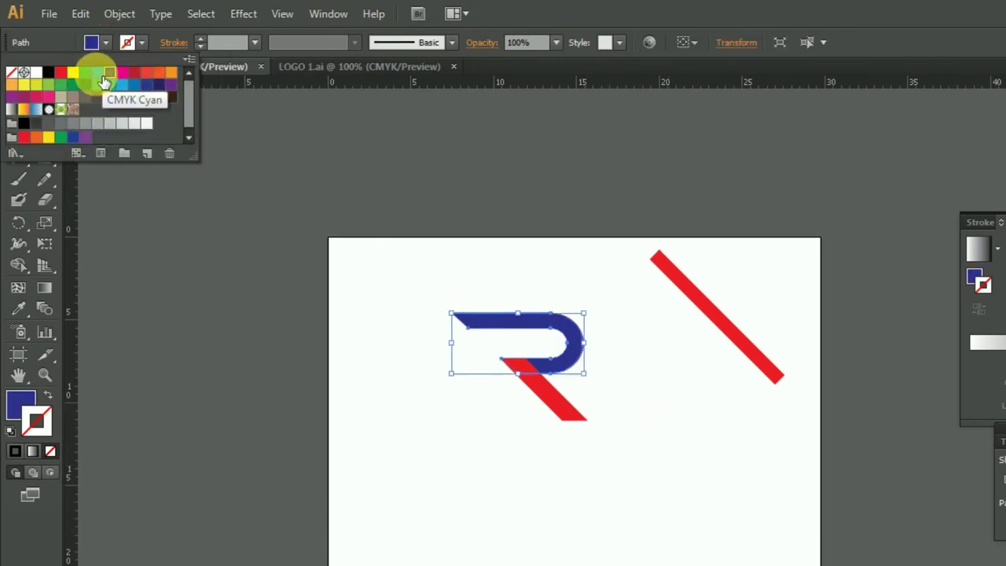
pyautogui.click(105, 81)
pyautogui.click(326, 377)
# Draw a square over the R from its centre
pyautogui.click(553, 483)
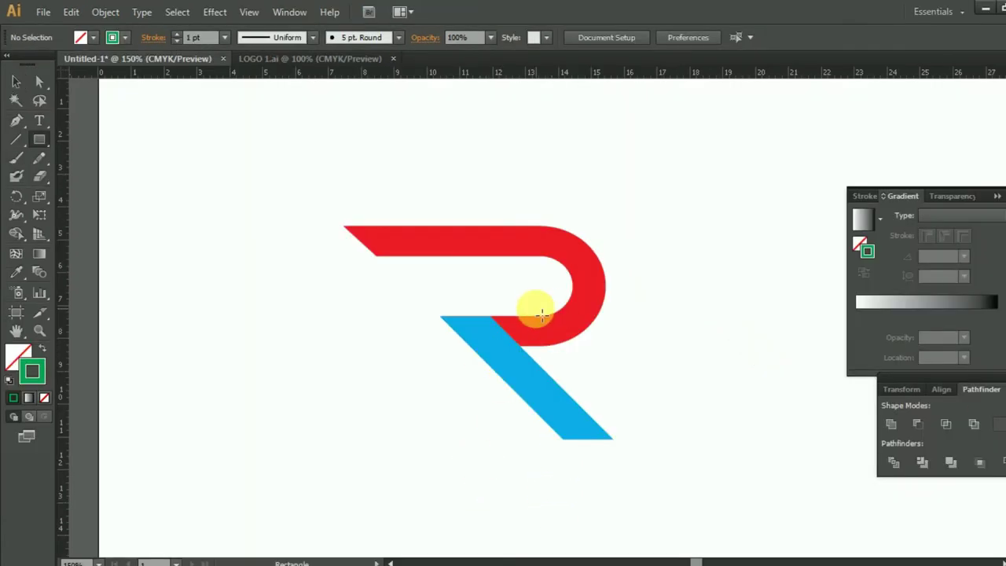
pyautogui.moveTo(527, 303)
pyautogui.mouseDown()
pyautogui.moveTo(643, 424)
pyautogui.moveTo(634, 408)
pyautogui.mouseUp()
pyautogui.click(16, 81)
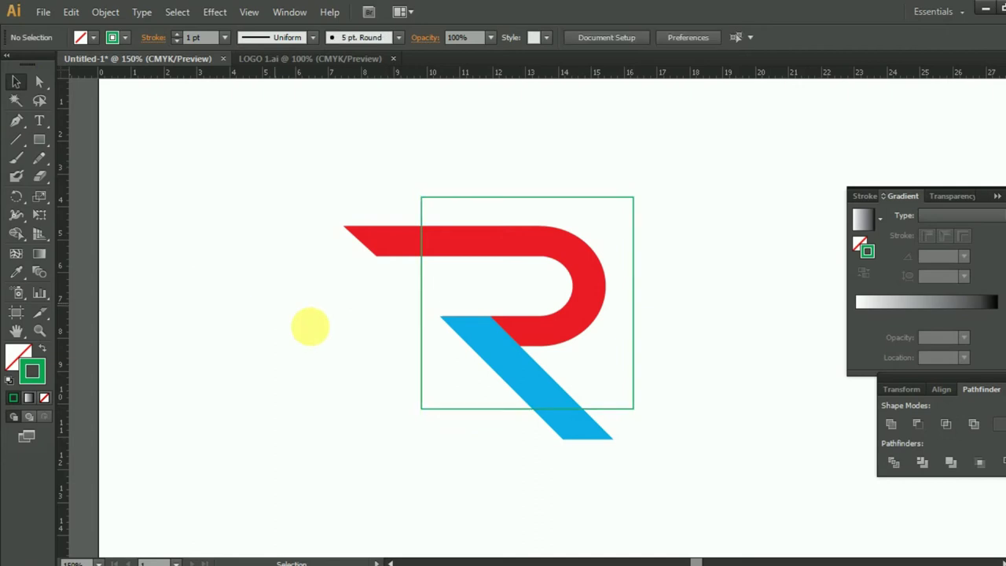
# Nudge the green-outlined square left with the arrow key
pyautogui.click(274, 303)
pyautogui.click(528, 197)
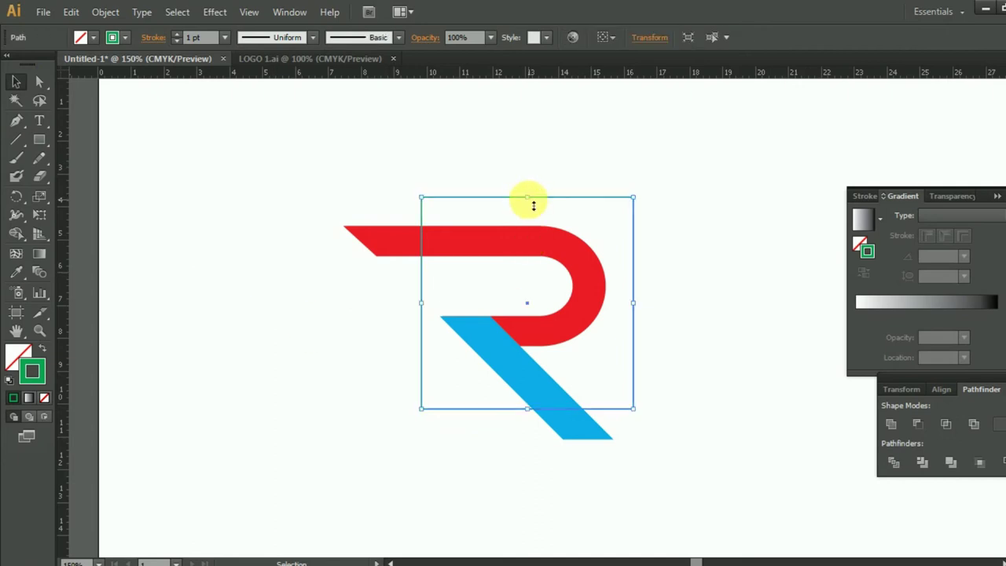
pyautogui.press('Left')
pyautogui.press('Left')
pyautogui.press('Left')
pyautogui.press('Left')
pyautogui.press('Left')
pyautogui.press('Left')
pyautogui.press('Left')
pyautogui.press('Left')
pyautogui.press('Left')
pyautogui.press('Left')
pyautogui.press('Left')
pyautogui.press('Left')
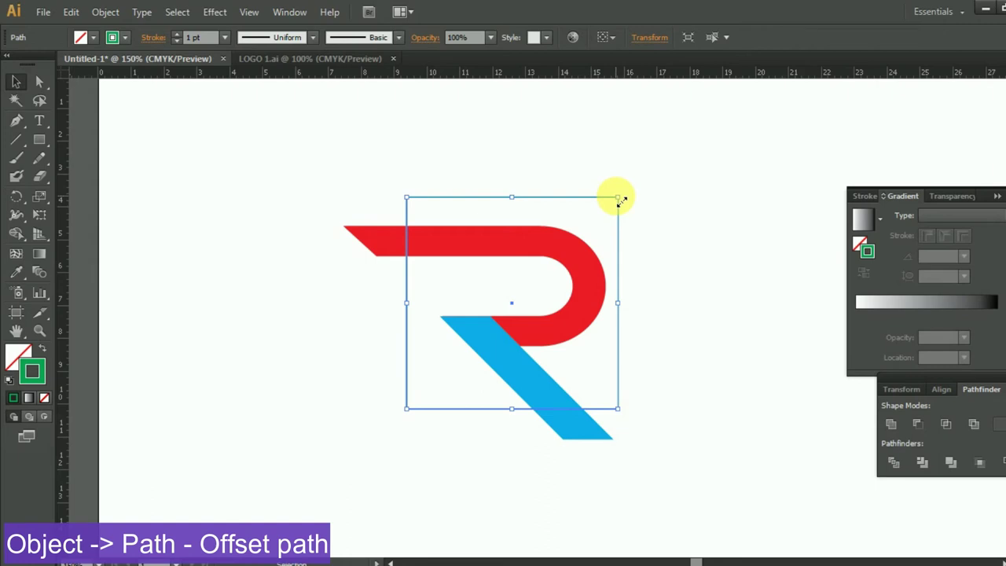
pyautogui.click(105, 12)
pyautogui.moveTo(121, 325)
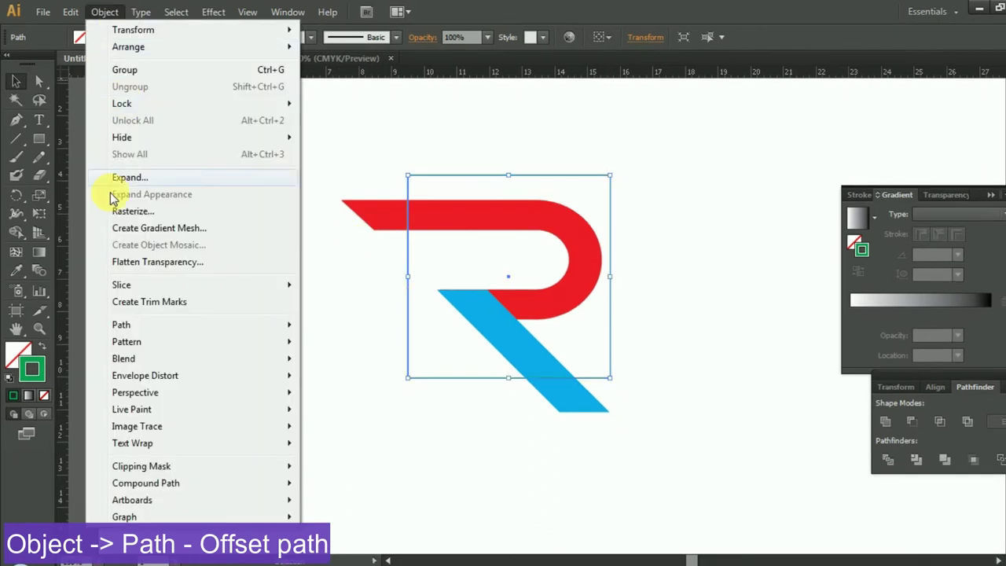
# Offset the thin square outline by 0.2 cm
pyautogui.click(351, 383)
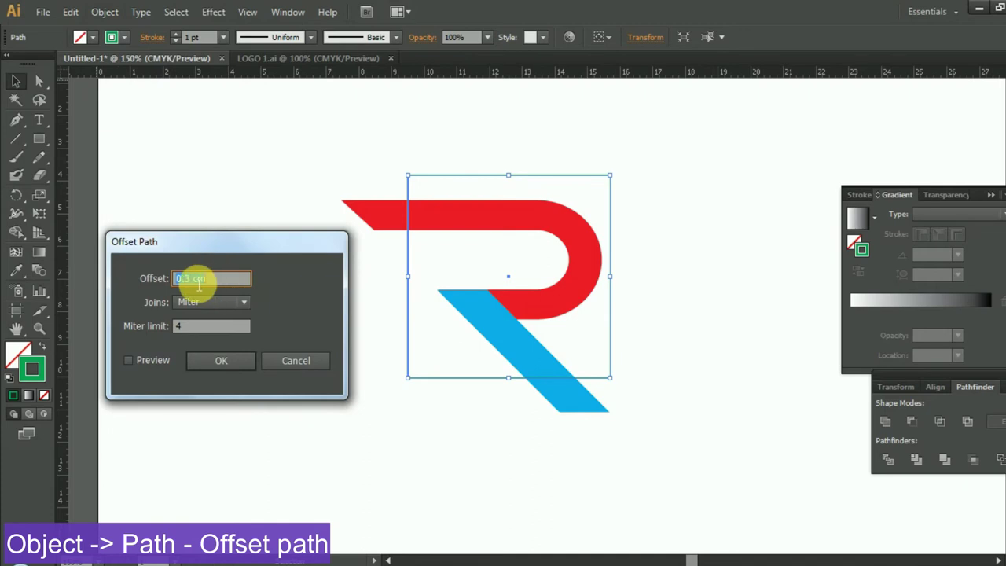
pyautogui.write('25')
pyautogui.click(133, 360)
pyautogui.click(208, 360)
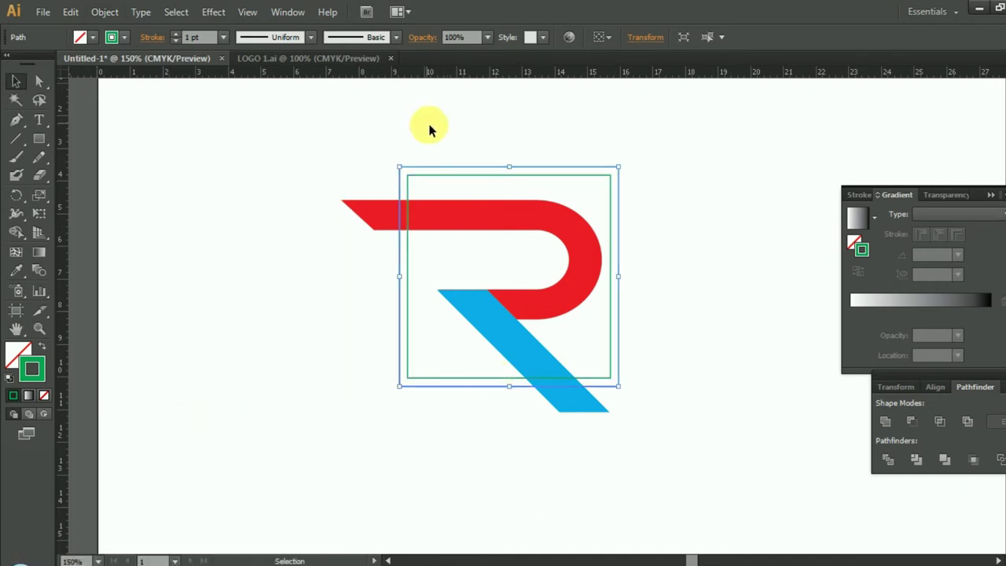
# Merge the square and its offset into one frame and set its stroke to None
pyautogui.click(909, 422)
pyautogui.click(124, 37)
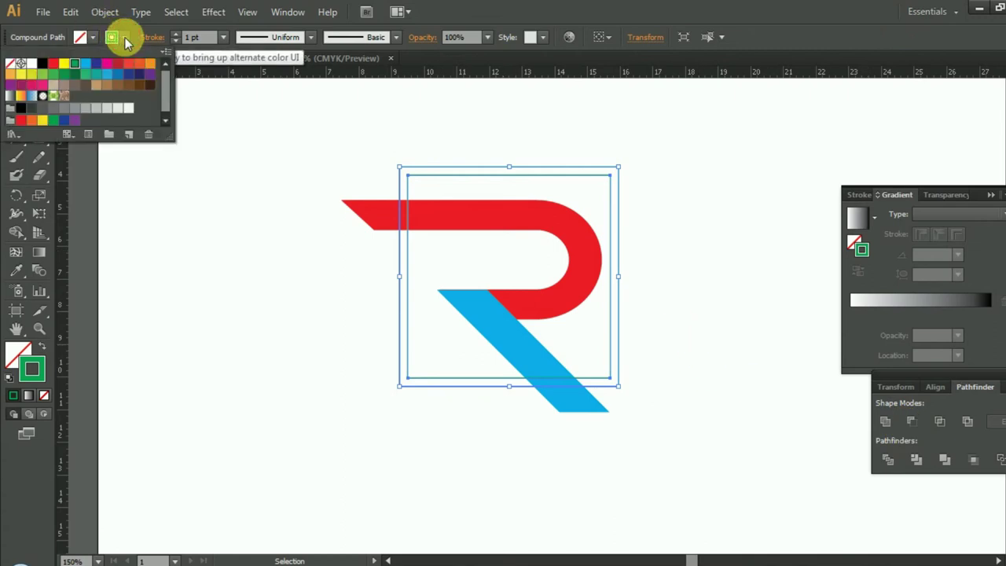
pyautogui.click(9, 63)
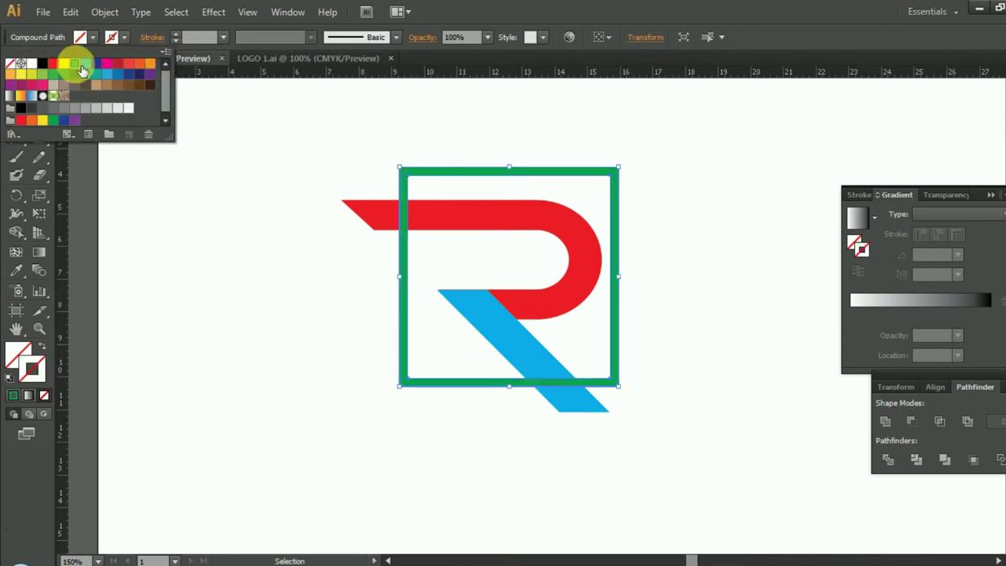
pyautogui.click(283, 302)
pyautogui.scroll(1, 314, 310)
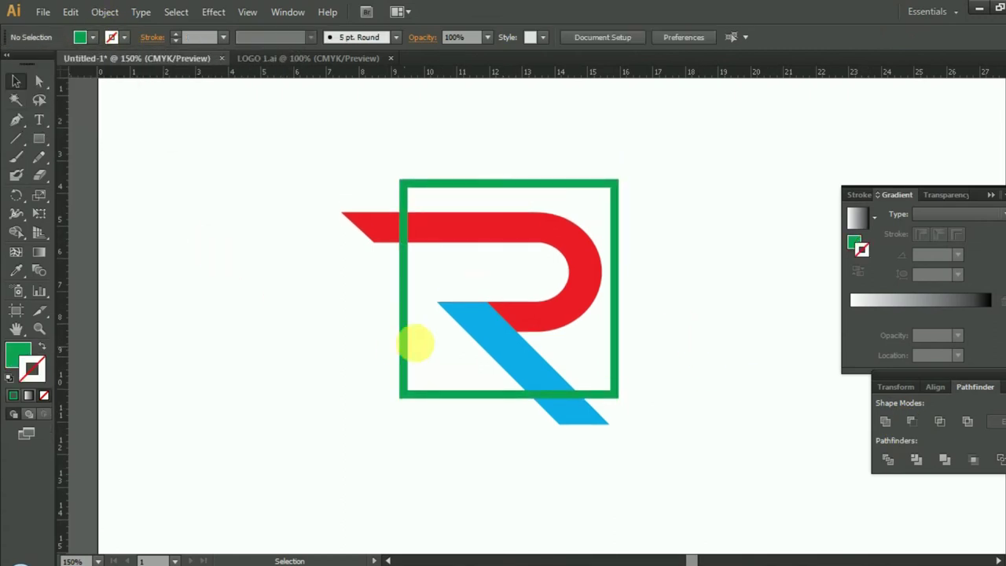
# Zoom to 200% and draw a small green bar on the red stroke's top edge
pyautogui.hotkey('ctrl', '+')
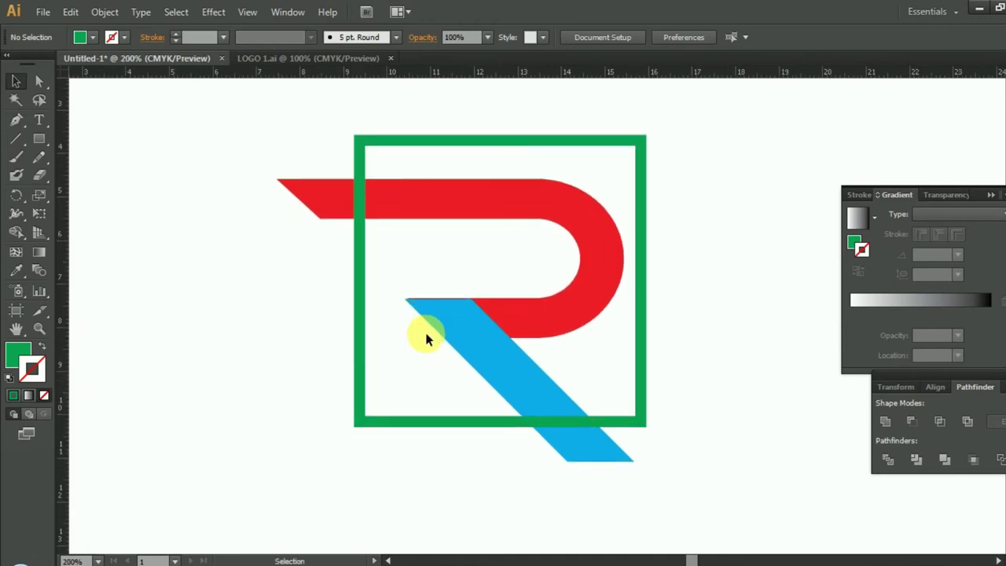
pyautogui.scroll(1, 426, 340)
pyautogui.press('m')
pyautogui.moveTo(202, 260); pyautogui.dragTo(293, 283)
pyautogui.click(16, 81)
pyautogui.moveTo(236, 265)
pyautogui.mouseDown()
pyautogui.moveTo(354, 177)
pyautogui.moveTo(344, 179)
pyautogui.mouseUp()
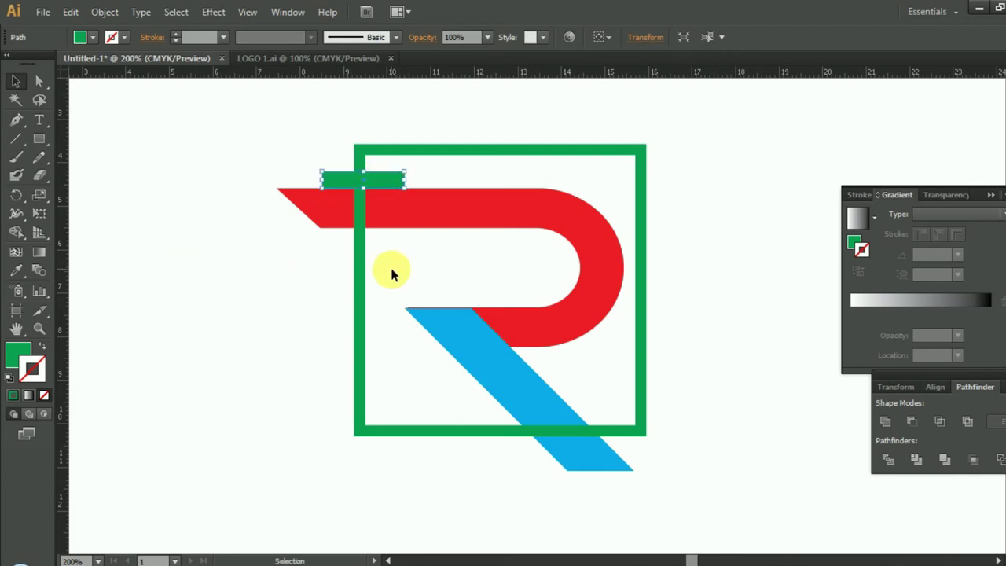
# Copy the bar, stretch it across the R, and rotate it parallel to the leg
pyautogui.press('alt')
pyautogui.moveTo(363, 170); pyautogui.dragTo(222, 348)
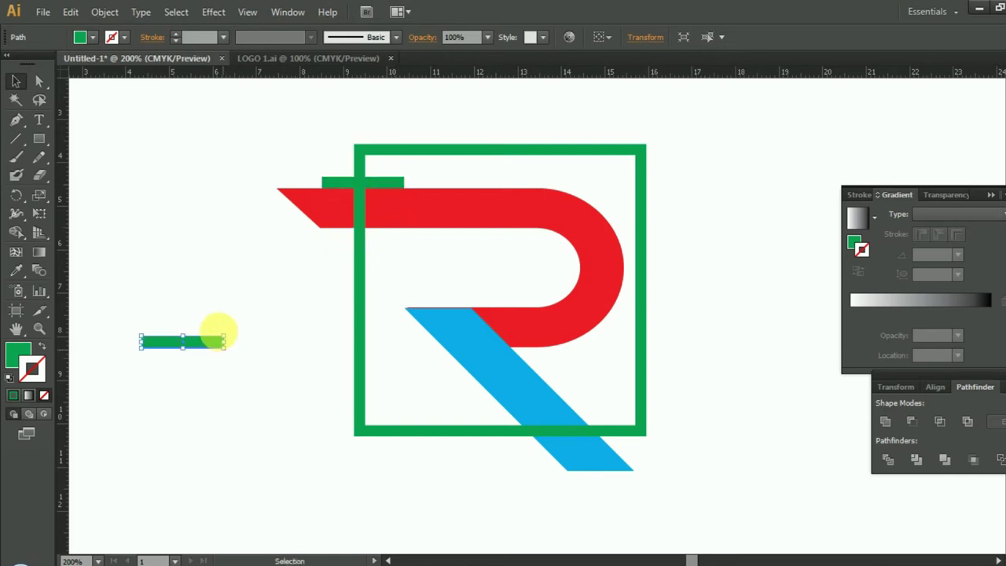
pyautogui.moveTo(225, 343); pyautogui.dragTo(637, 343)
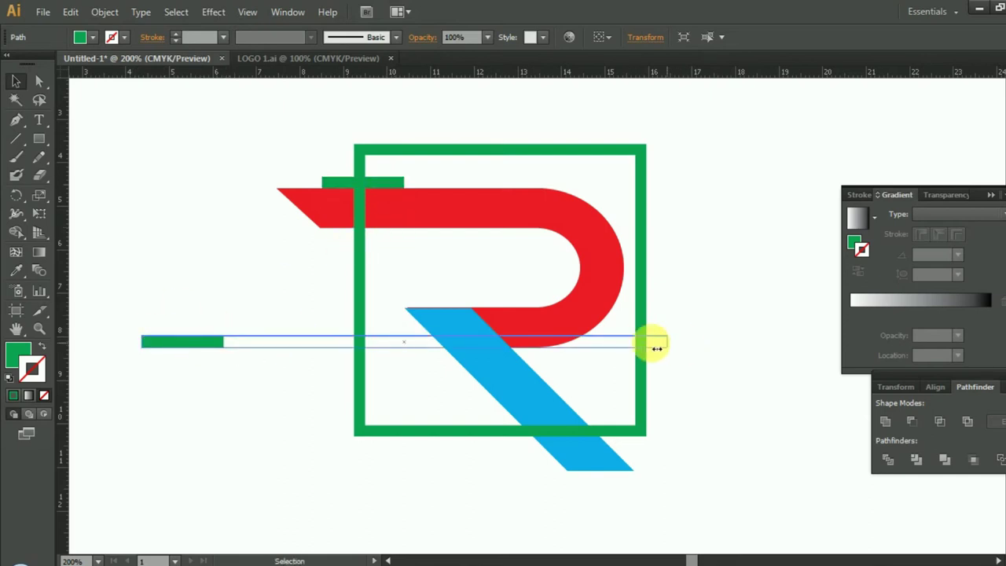
pyautogui.moveTo(139, 333); pyautogui.dragTo(138, 338)
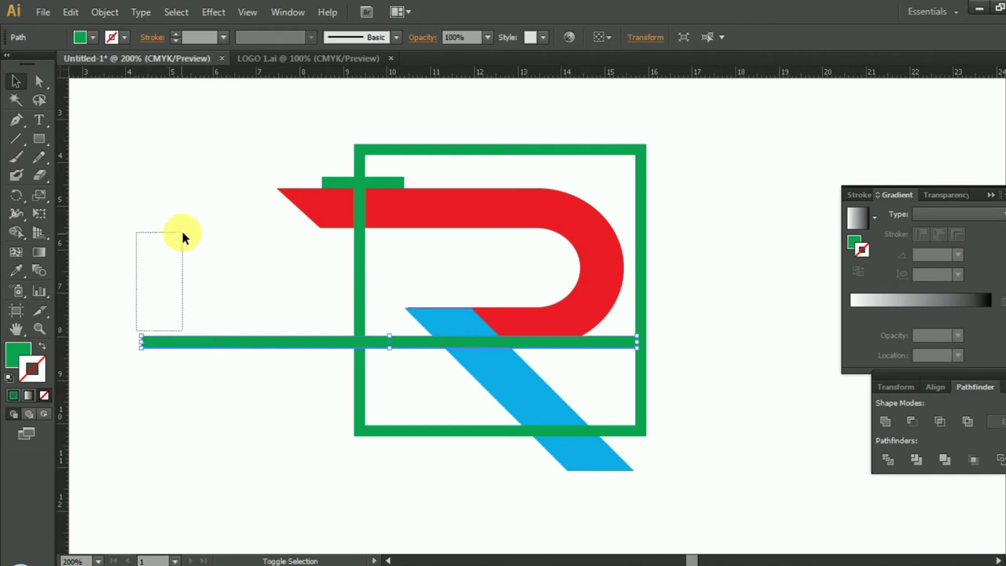
pyautogui.moveTo(186, 226); pyautogui.dragTo(233, 167)
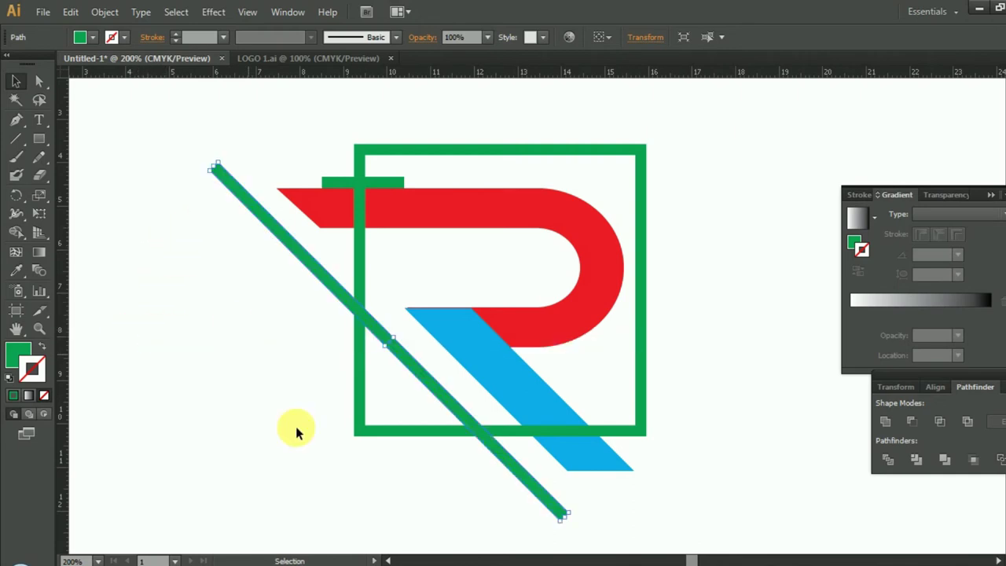
pyautogui.press('Right')
pyautogui.press('Right')
pyautogui.press('Right')
pyautogui.press('Right')
pyautogui.press('Right')
pyautogui.press('Right')
pyautogui.press('Right')
pyautogui.press('Right')
pyautogui.press('Right')
pyautogui.press('Right')
pyautogui.press('Right')
pyautogui.press('Right')
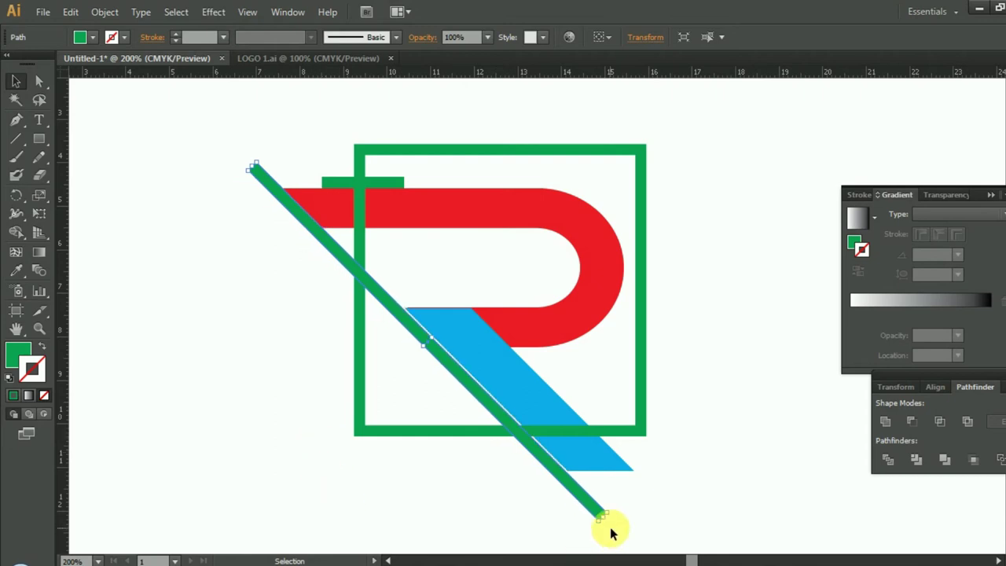
pyautogui.press('Right')
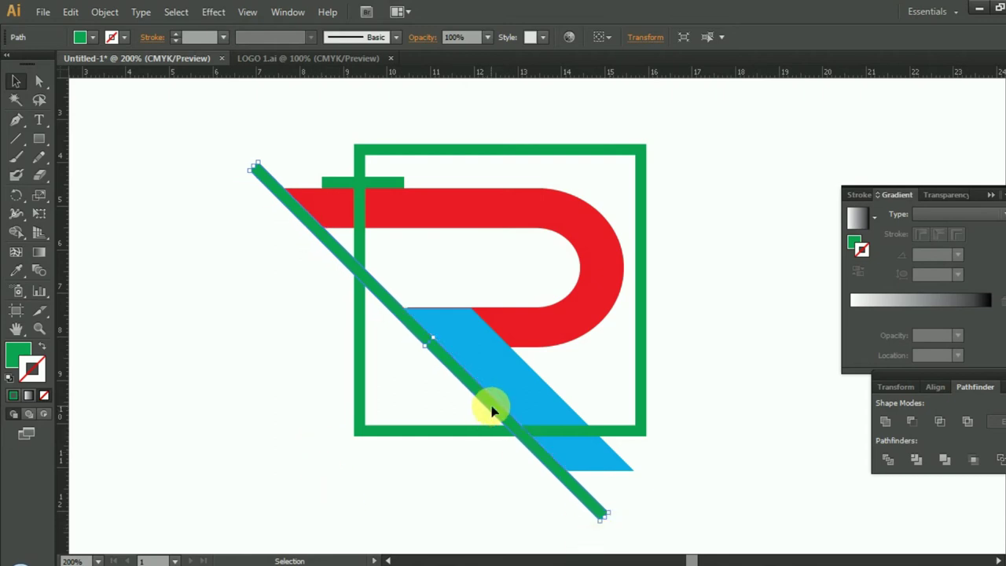
# Add a shorter copy of the diagonal bar lower right, against the R's leg
pyautogui.moveTo(494, 410); pyautogui.dragTo(674, 483)
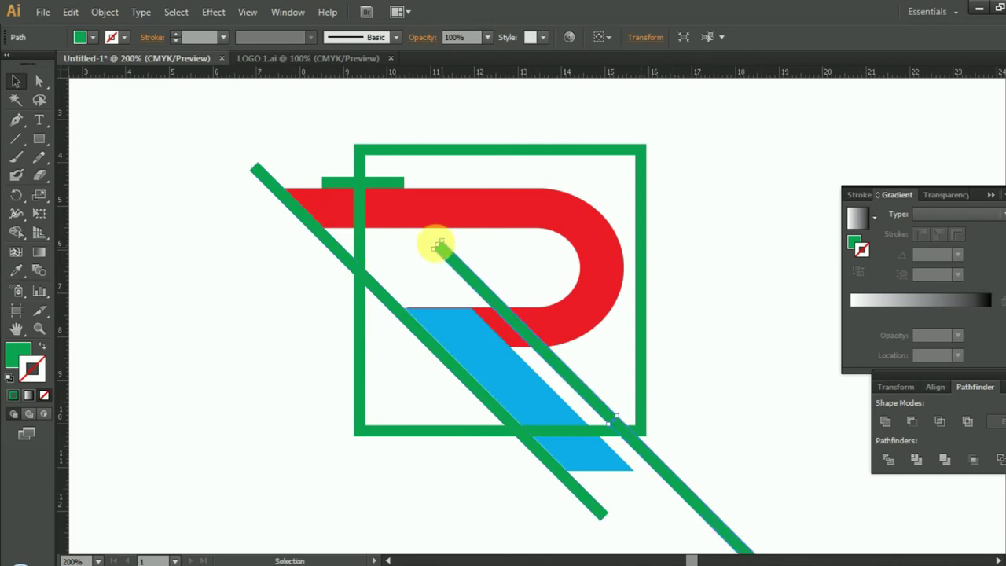
pyautogui.moveTo(542, 342); pyautogui.dragTo(651, 456)
pyautogui.scroll(-3, 651, 456)
pyautogui.moveTo(791, 494)
pyautogui.mouseDown()
pyautogui.moveTo(705, 447)
pyautogui.moveTo(715, 422)
pyautogui.mouseUp()
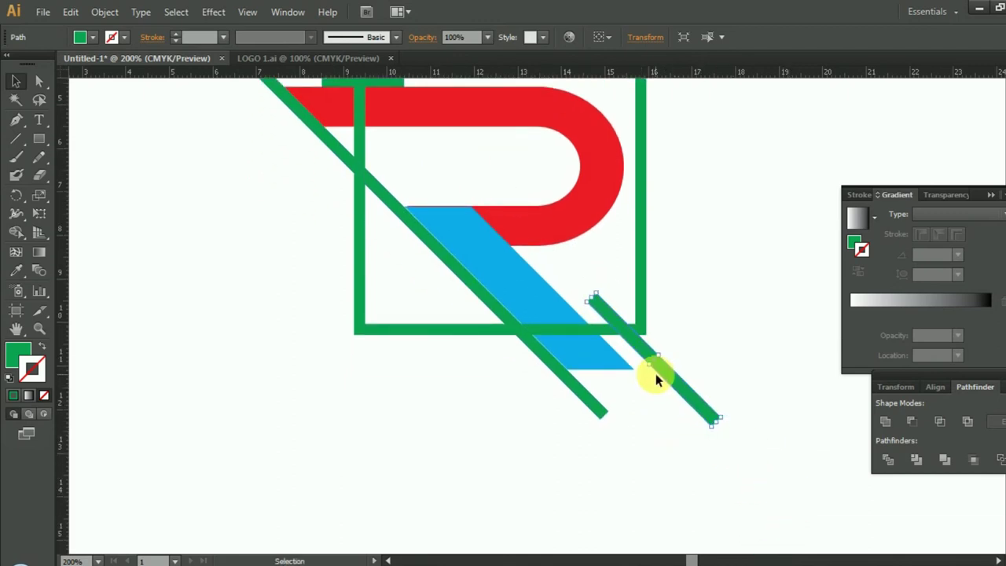
pyautogui.press('Left')
pyautogui.press('Left')
pyautogui.press('Left')
pyautogui.press('Left')
pyautogui.press('Left')
pyautogui.press('Left')
pyautogui.press('Left')
pyautogui.press('Left')
pyautogui.press('Left')
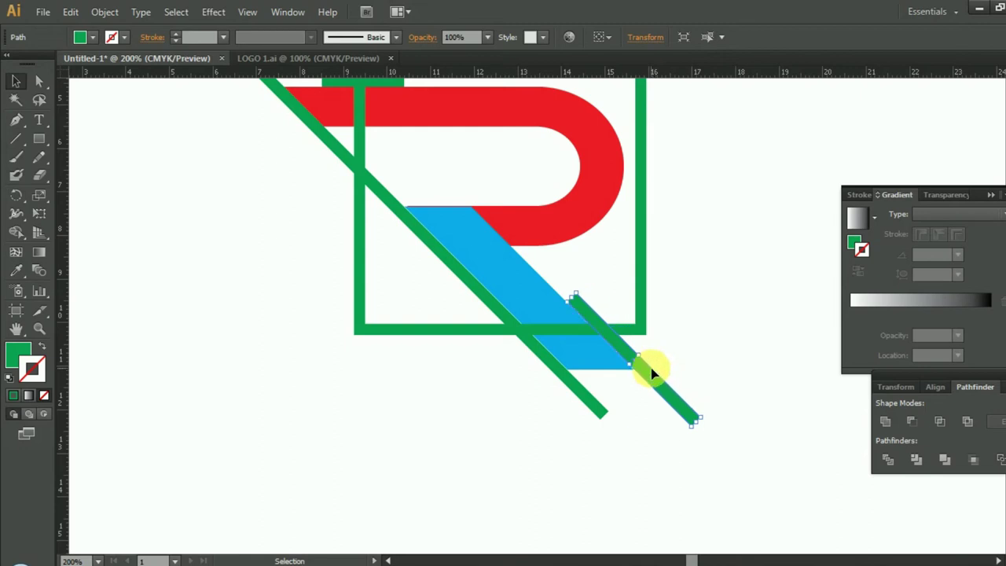
pyautogui.scroll(1, 651, 374)
pyautogui.scroll(1, 651, 381)
pyautogui.scroll(1, 652, 380)
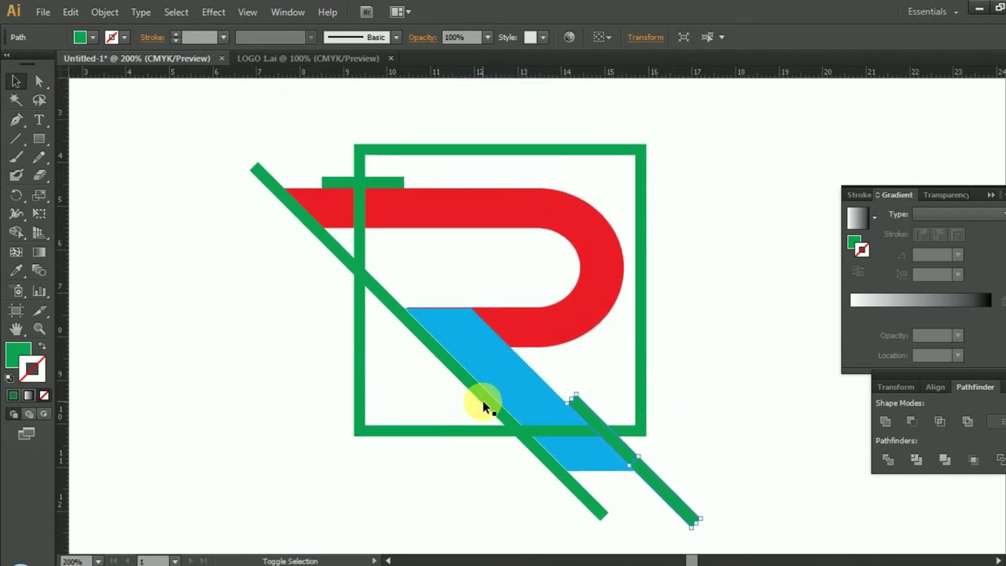
# Select all and cut the green diagonals out of the shapes beneath with Pathfinder
pyautogui.keyDown('shift'); pyautogui.click(483, 400); pyautogui.keyUp('shift')
pyautogui.hotkey('ctrl', 'a')
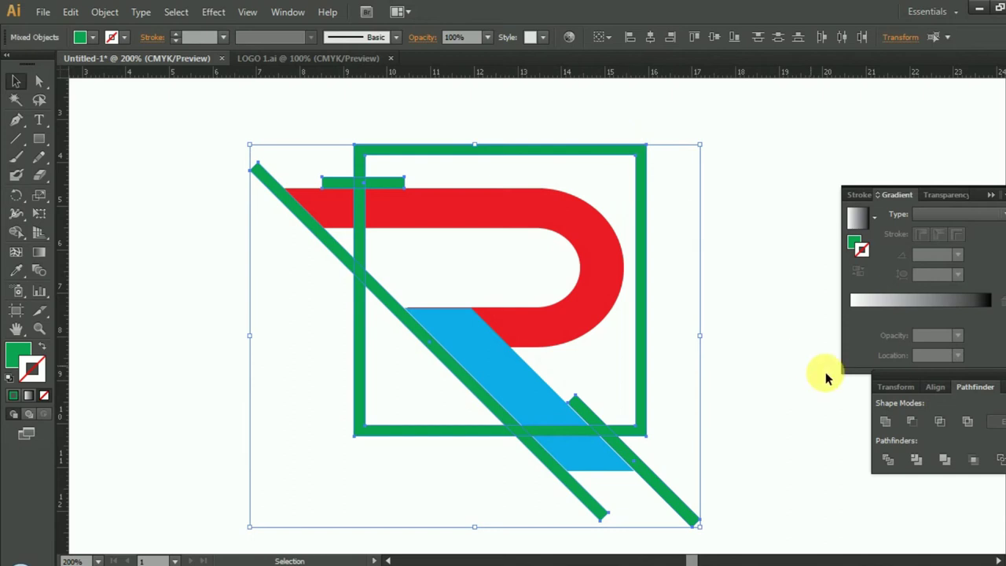
pyautogui.click(910, 420)
pyautogui.scroll(-1, 745, 447)
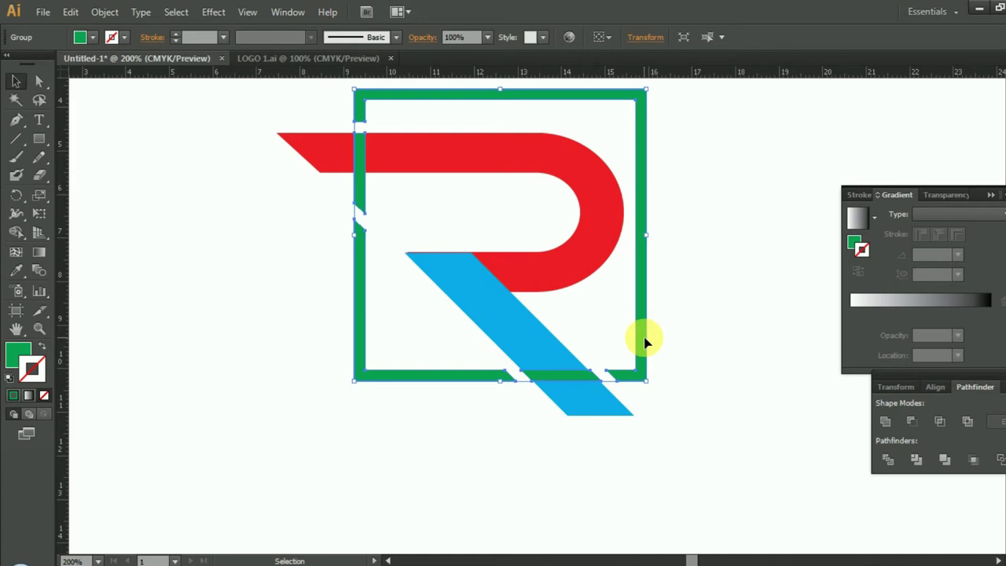
# Ungroup the green frame from the logo, undoing an accidental frame deletion
pyautogui.rightClick(644, 338)
pyautogui.click(674, 425)
pyautogui.scroll(1, 633, 438)
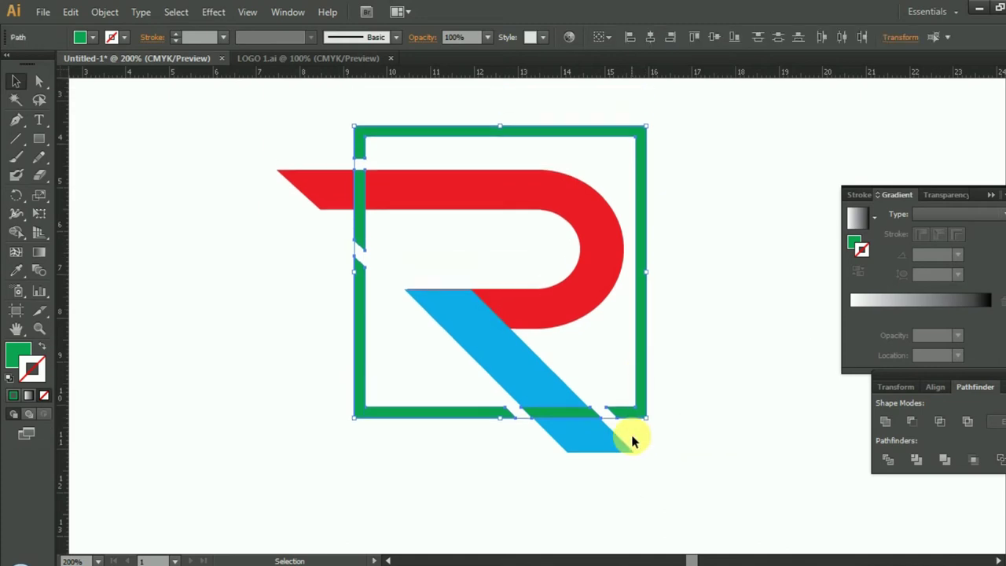
pyautogui.click(363, 263)
pyautogui.press('Delete')
pyautogui.hotkey('ctrl', 'z')
pyautogui.rightClick(521, 155)
pyautogui.press('Escape')
# Delete the green frame piece under the red bar
pyautogui.click(359, 313)
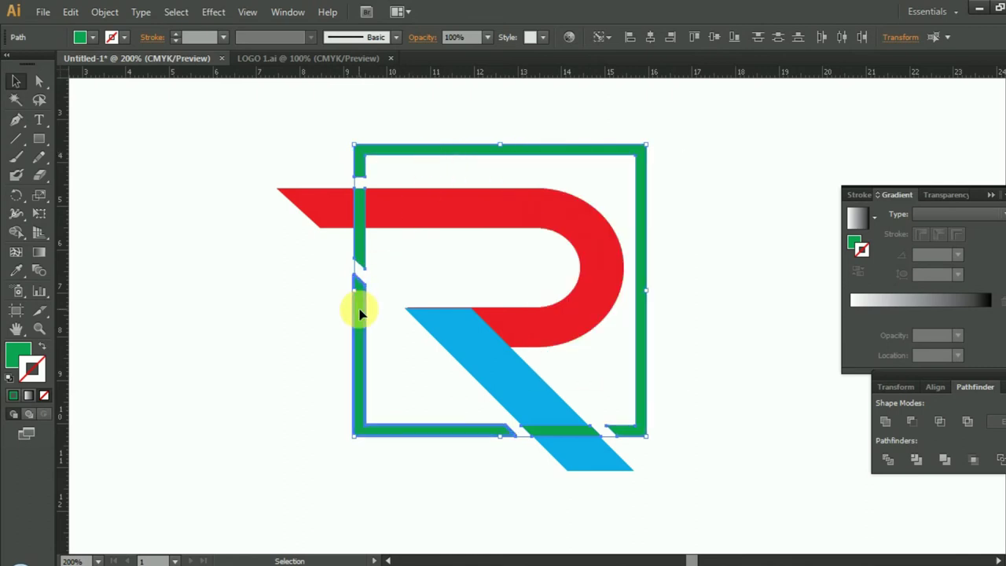
pyautogui.click(359, 242)
pyautogui.rightClick(360, 242)
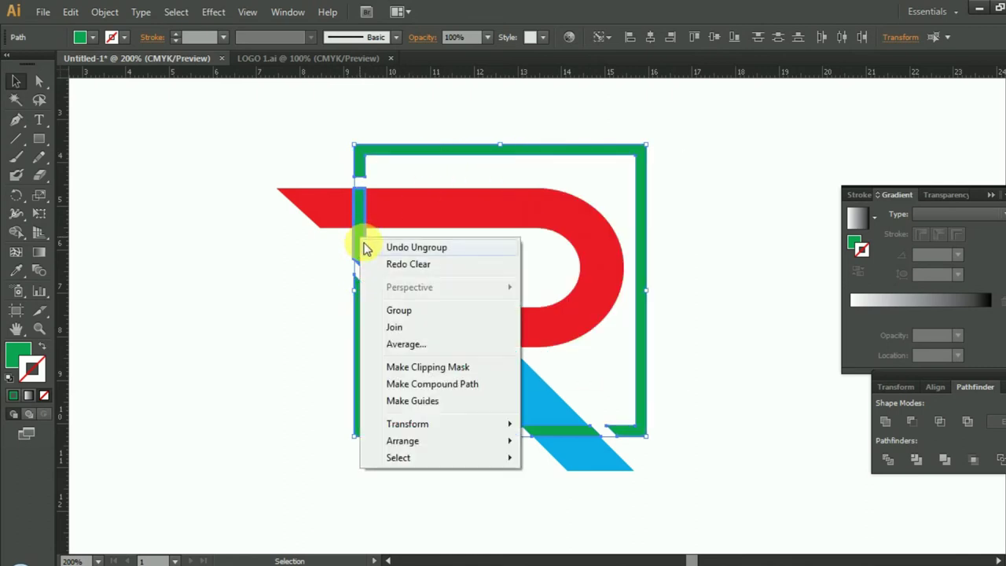
pyautogui.click(297, 339)
pyautogui.click(359, 240)
pyautogui.press('Delete')
# Delete the green frame piece over the blue leg
pyautogui.click(539, 429)
pyautogui.press('Delete')
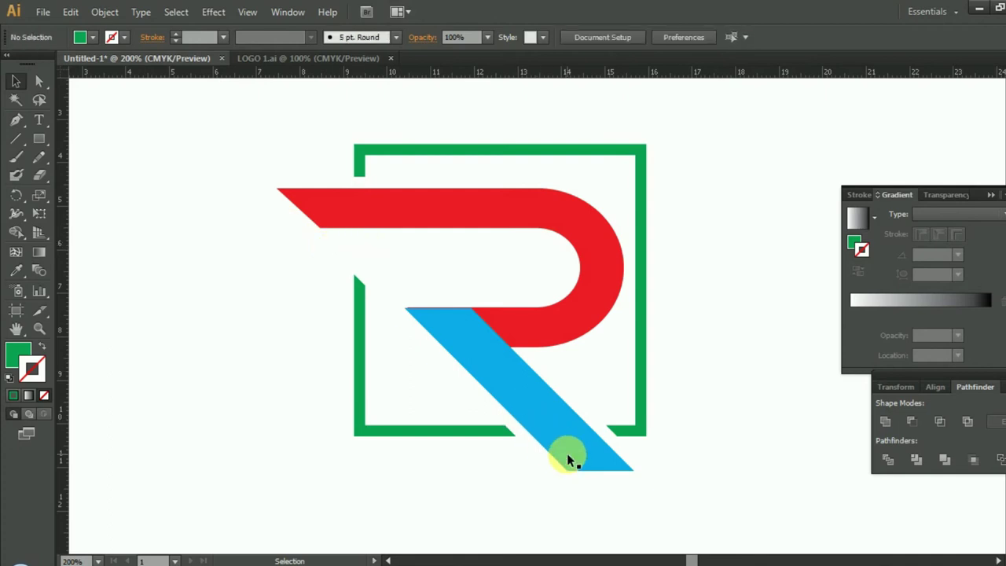
pyautogui.scroll(-1, 567, 452)
pyautogui.click(486, 346)
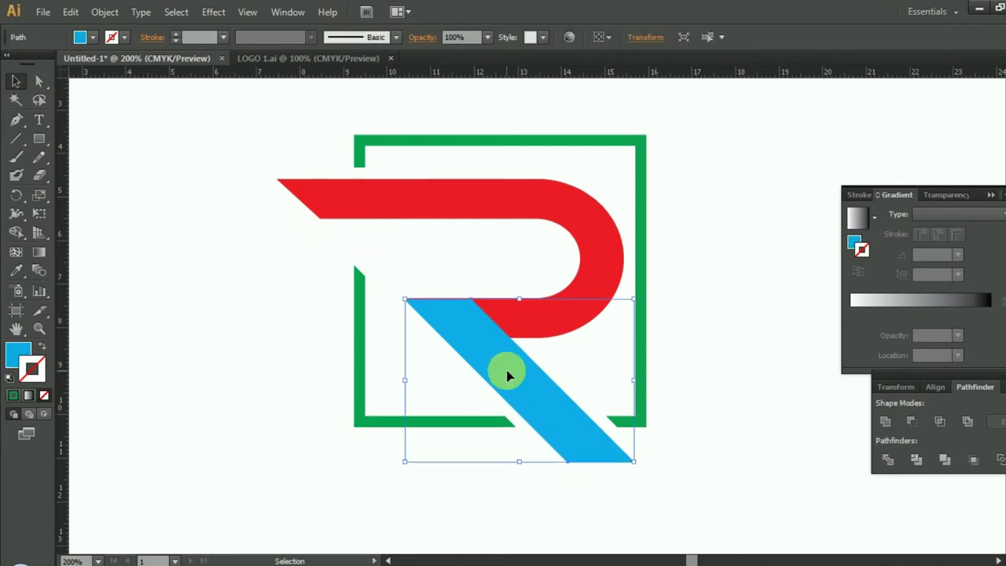
pyautogui.click(733, 423)
pyautogui.scroll(2, 532, 384)
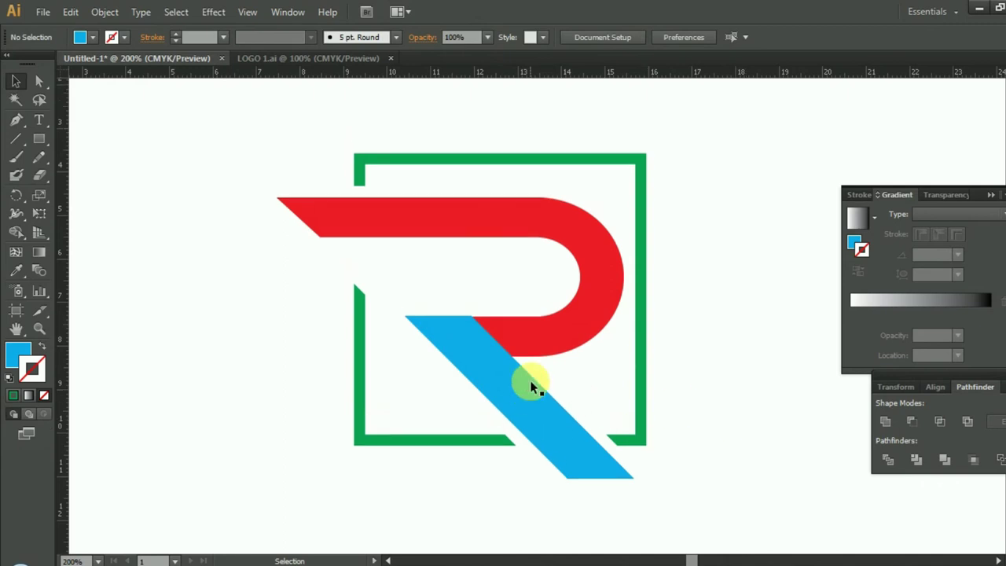
# Zoom out and group all the R logo pieces together
pyautogui.hotkey('ctrl', '-')
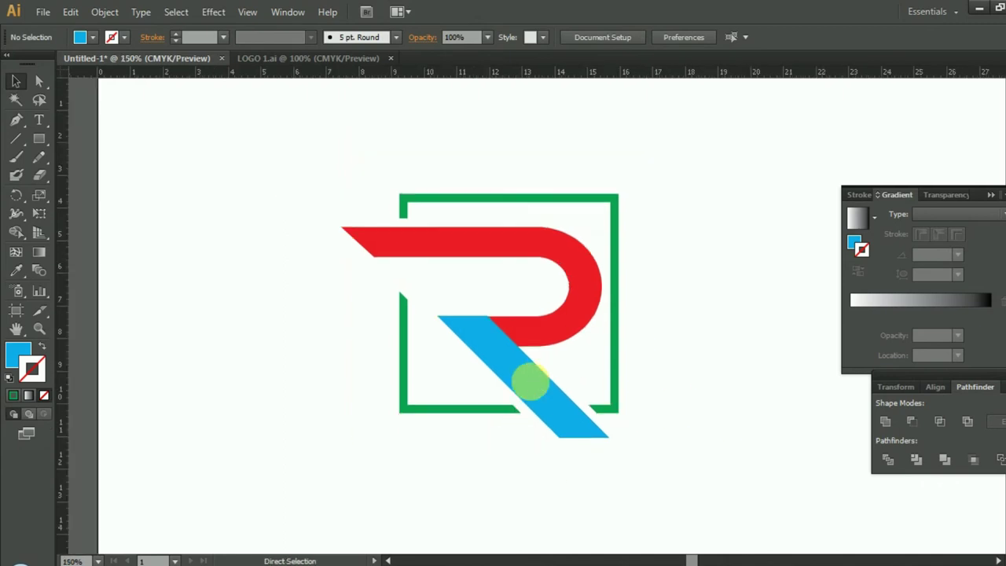
pyautogui.hotkey('ctrl', '-')
pyautogui.moveTo(517, 238); pyautogui.dragTo(652, 319)
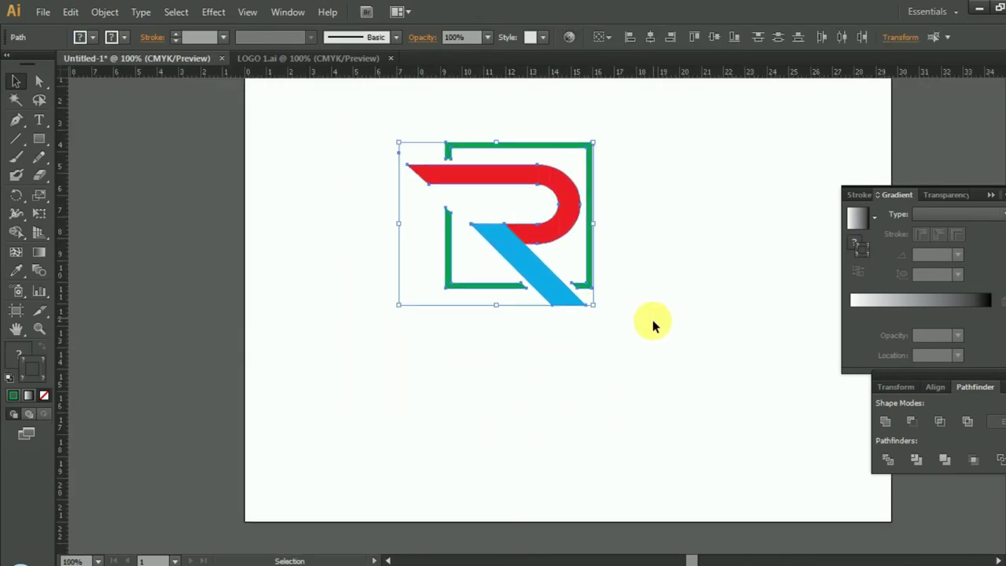
pyautogui.scroll(3, 647, 329)
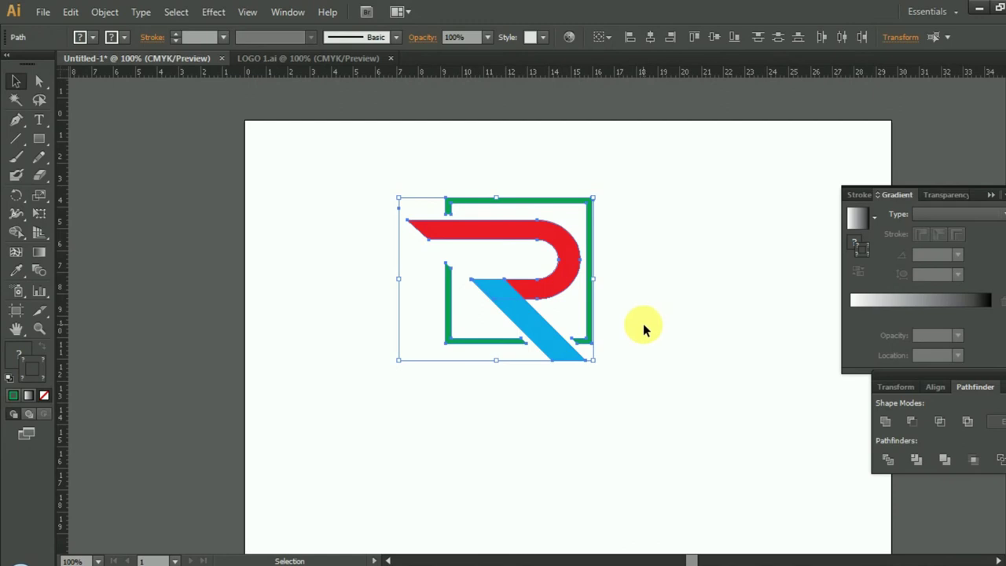
pyautogui.hotkey('ctrl', 'g')
# Scale the logo into the page's top-left and set the text to Century Gothic 36 pt
pyautogui.moveTo(592, 197)
pyautogui.mouseDown()
pyautogui.moveTo(593, 210)
pyautogui.moveTo(433, 191)
pyautogui.mouseUp()
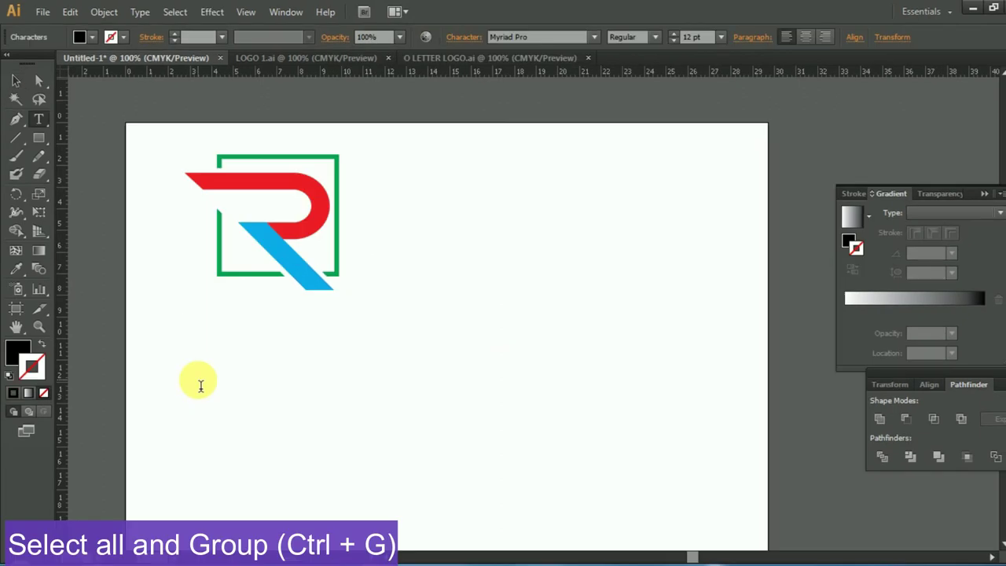
pyautogui.press('BackSpace')
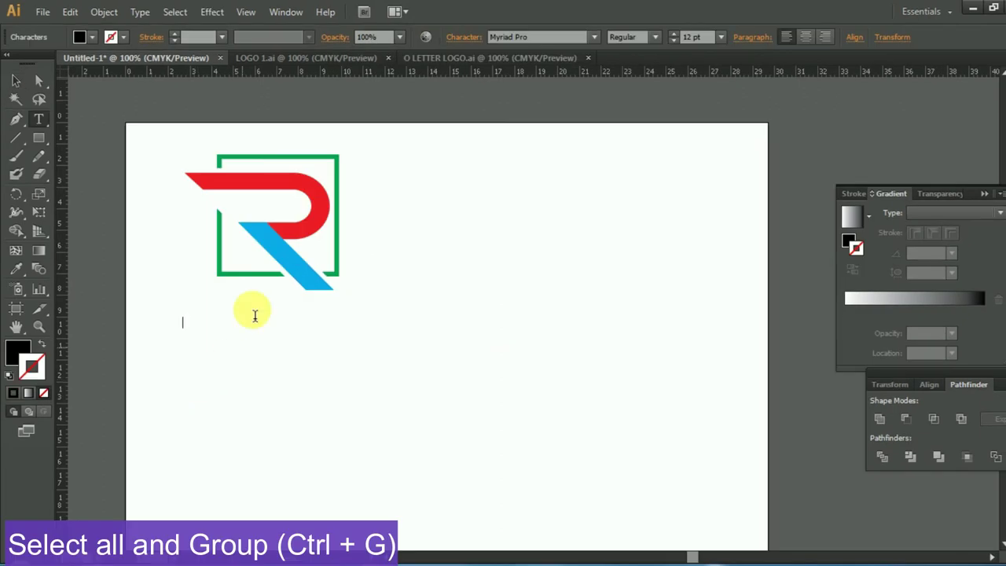
pyautogui.write('Calibri')
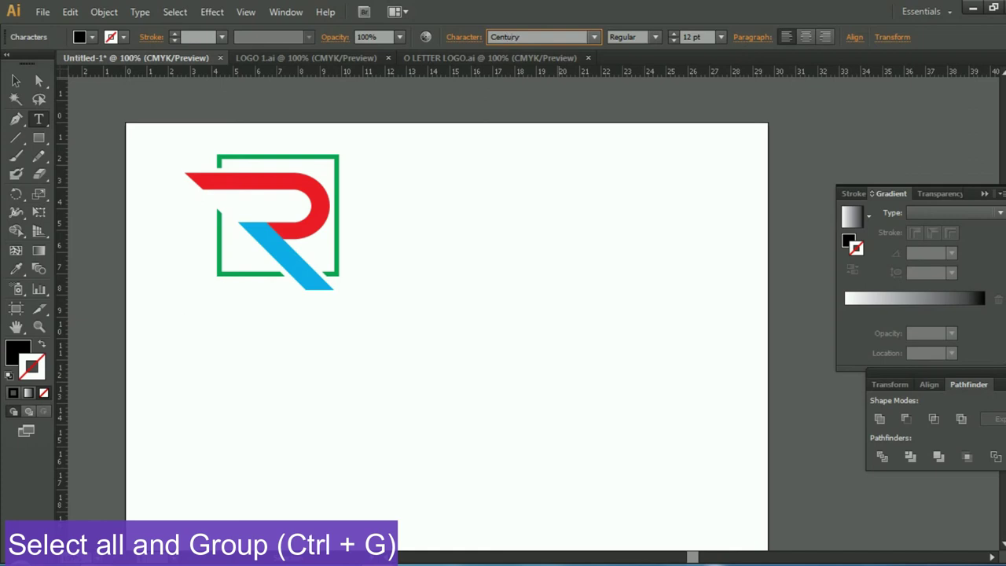
pyautogui.write(' Gothic')
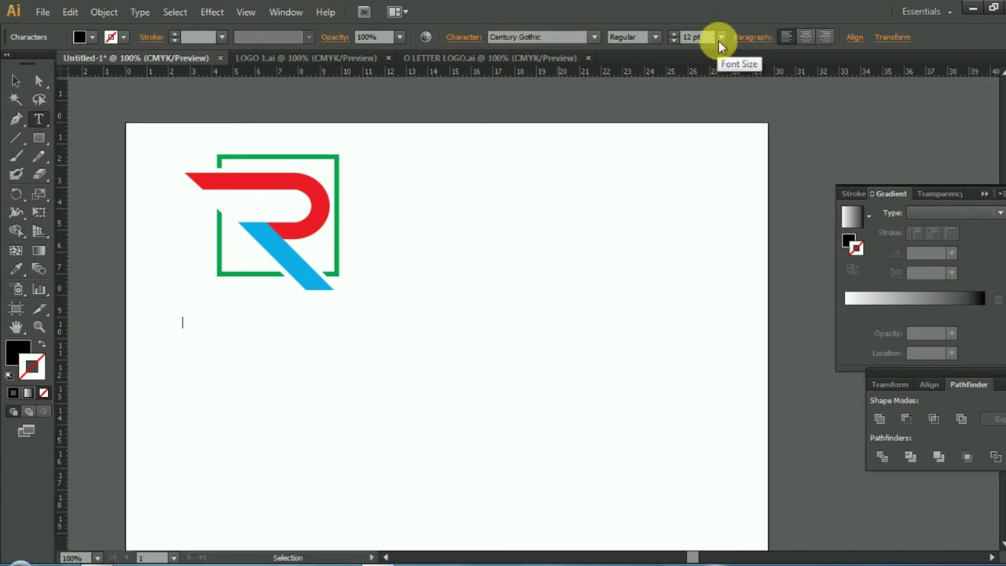
pyautogui.click(720, 37)
pyautogui.click(740, 257)
pyautogui.write('COMPANY NAME')
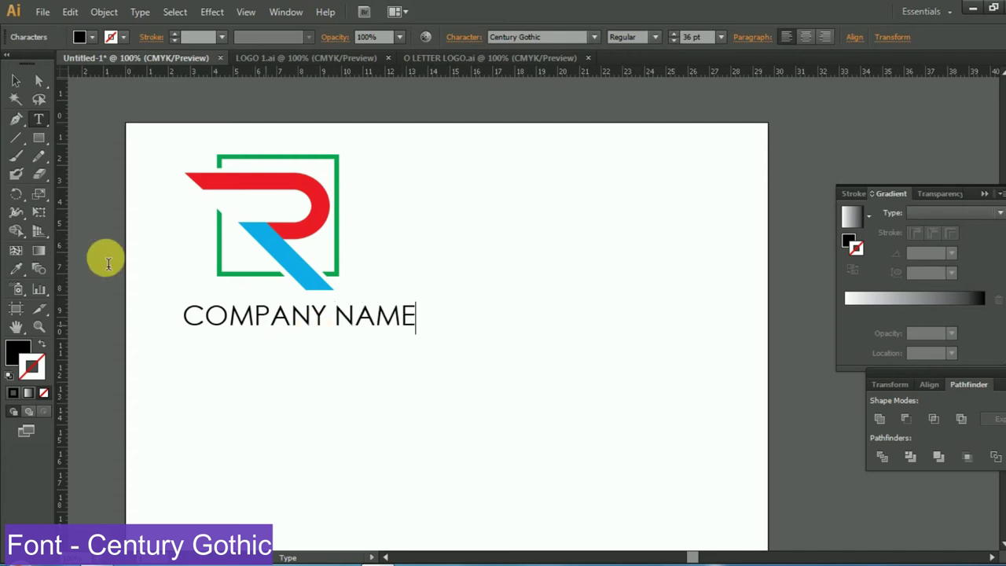
# Move COMPANY NAME under the logo and make it bold
pyautogui.click(15, 80)
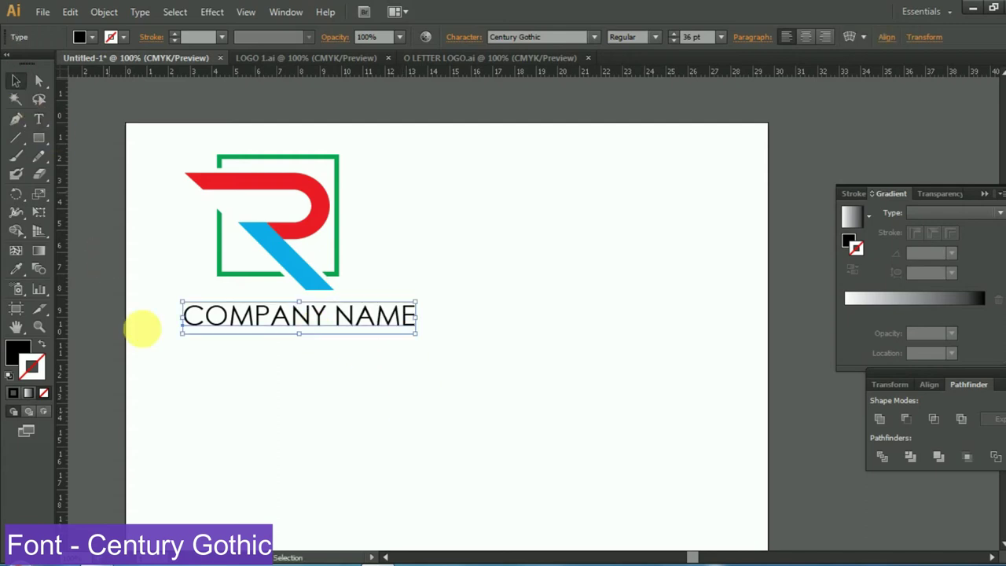
pyautogui.moveTo(278, 322); pyautogui.dragTo(258, 313)
pyautogui.click(654, 37)
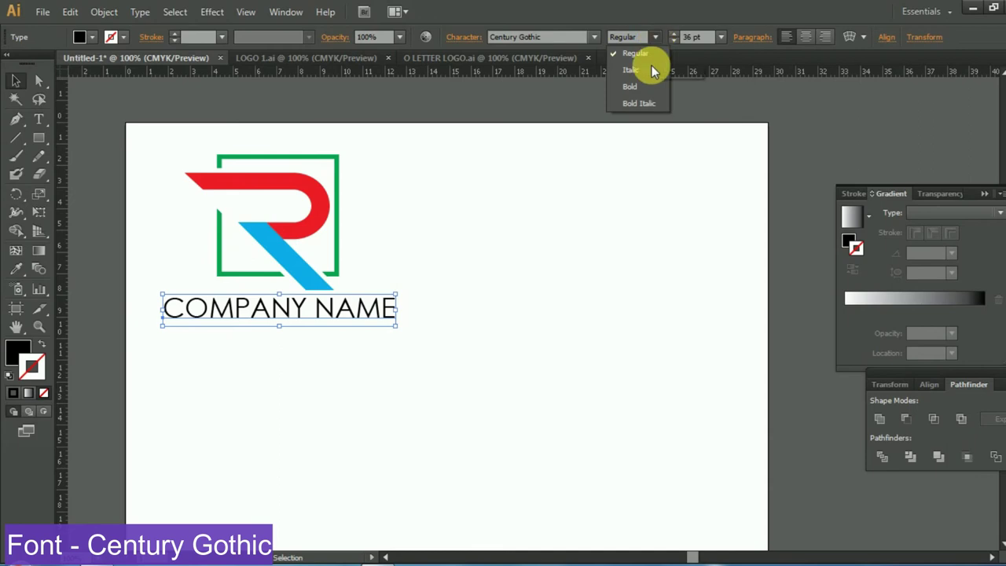
pyautogui.click(640, 86)
pyautogui.scroll(-1, 384, 359)
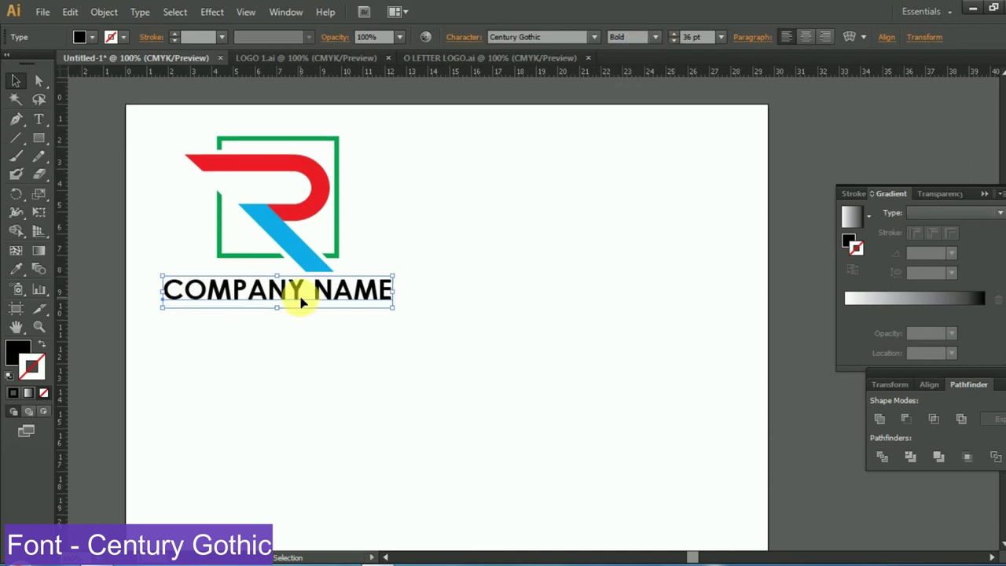
# Add a TAGLINE text line below COMPANY NAME
pyautogui.click(39, 118)
pyautogui.click(169, 326)
pyautogui.write('TA')
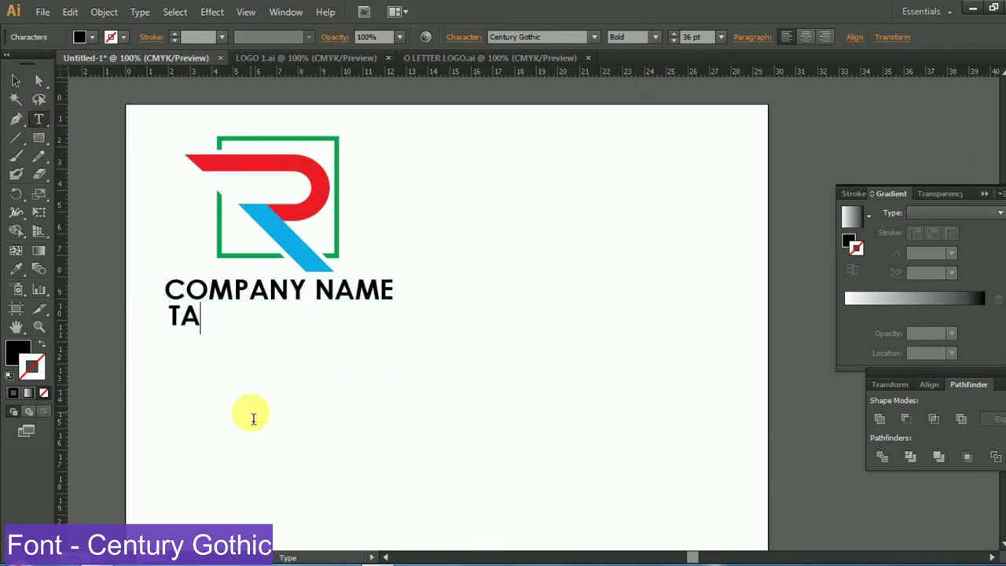
pyautogui.write('GLINE')
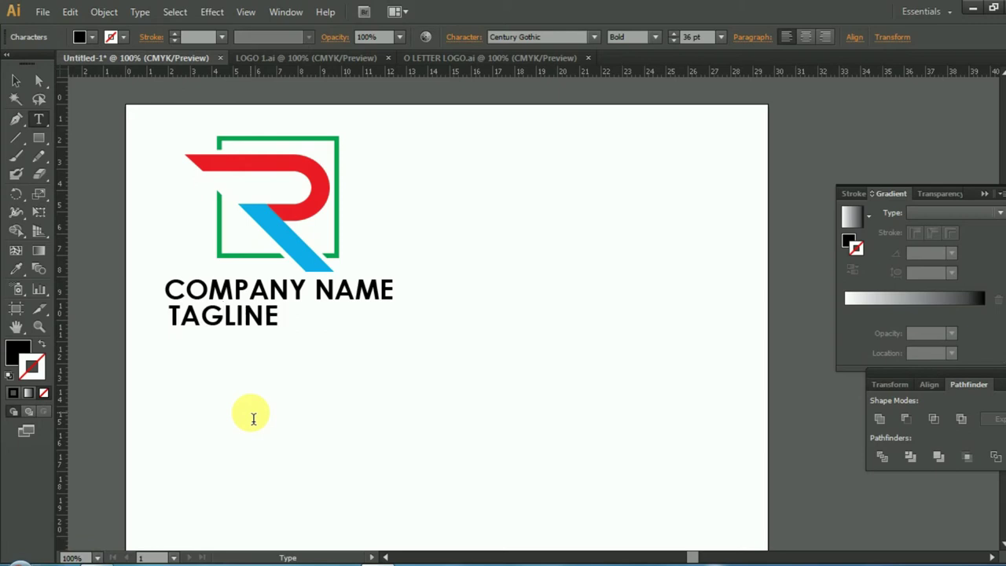
pyautogui.click(16, 81)
# Set TAGLINE to 24 pt regular weight with 500 tracking
pyautogui.click(721, 38)
pyautogui.click(741, 243)
pyautogui.click(655, 37)
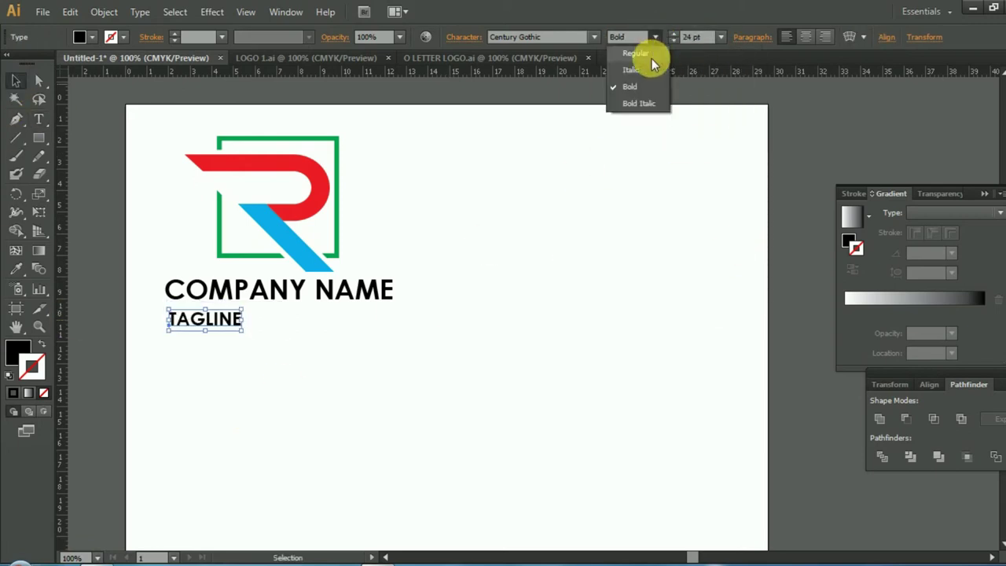
pyautogui.click(652, 55)
pyautogui.click(464, 36)
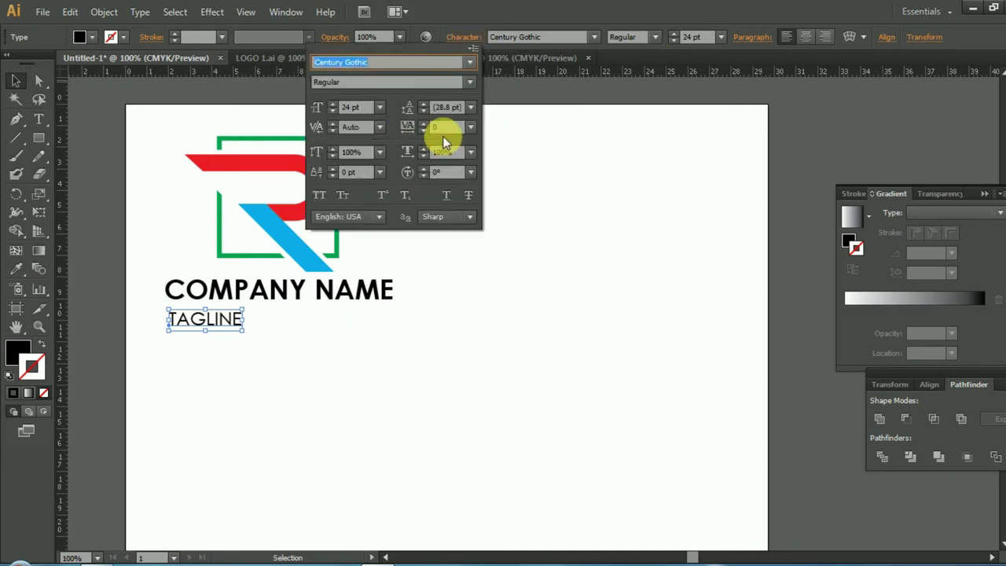
pyautogui.click(448, 131)
pyautogui.write('00')
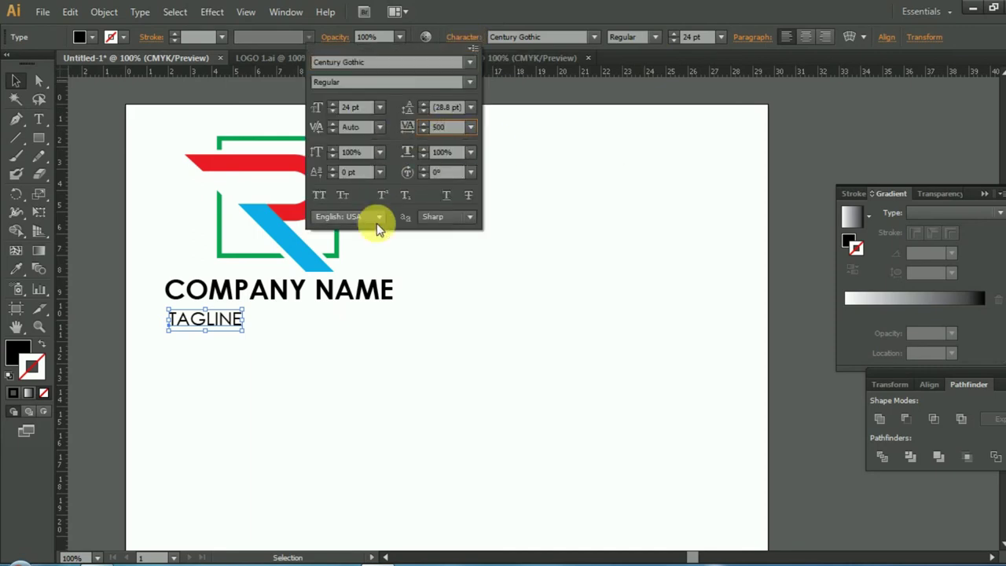
pyautogui.press('Return')
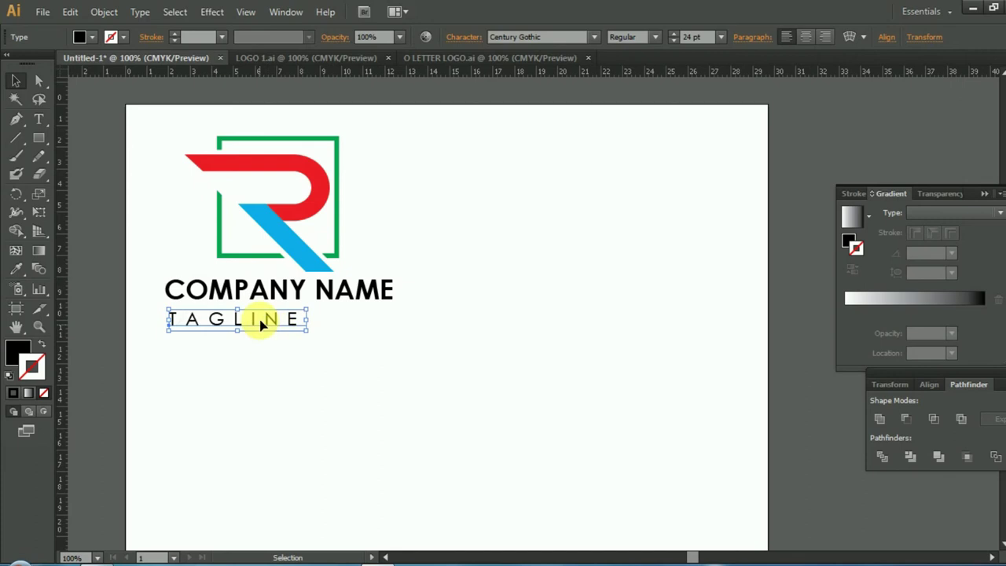
# Centre COMPANY NAME and TAGLINE on each other
pyautogui.scroll(2, 300, 324)
pyautogui.scroll(-1, 299, 325)
pyautogui.click(303, 359)
pyautogui.click(291, 337)
pyautogui.keyDown('shift'); pyautogui.click(318, 312); pyautogui.keyUp('shift')
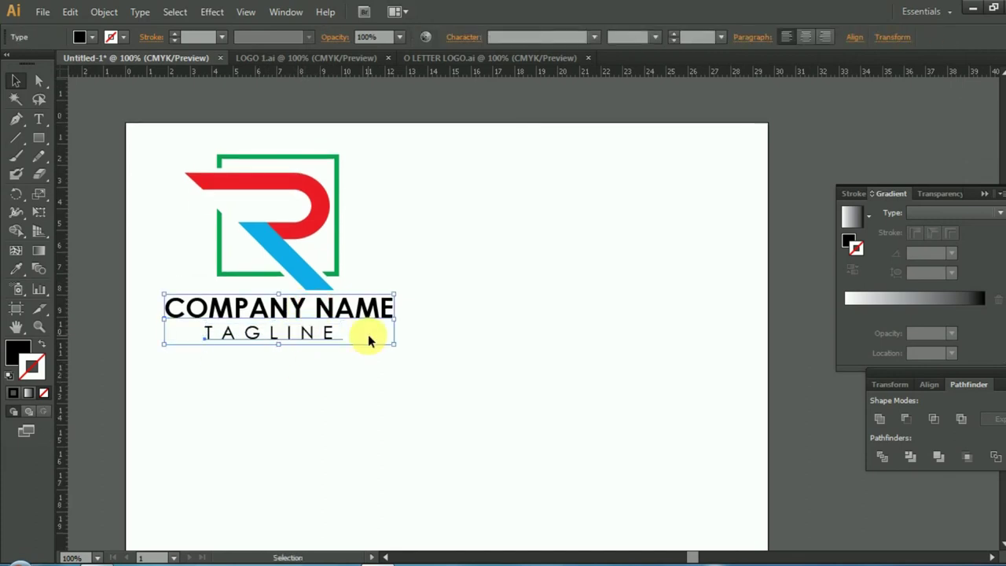
pyautogui.click(810, 36)
pyautogui.click(809, 37)
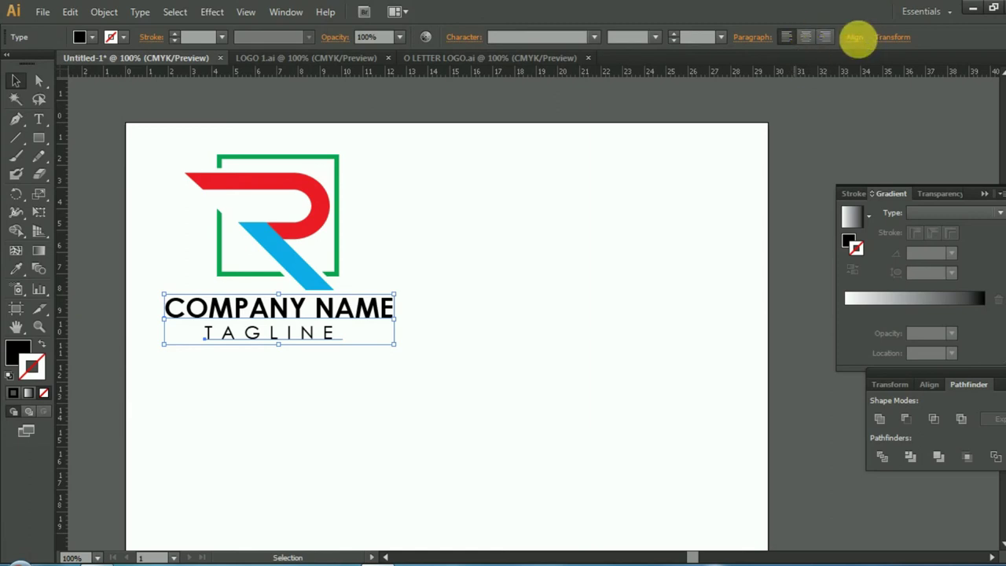
pyautogui.click(855, 37)
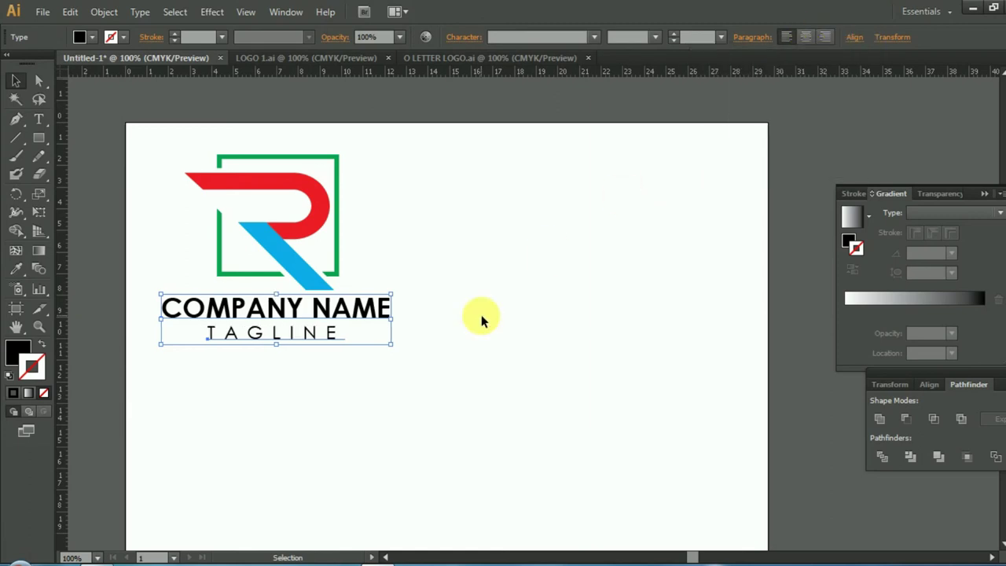
pyautogui.click(532, 279)
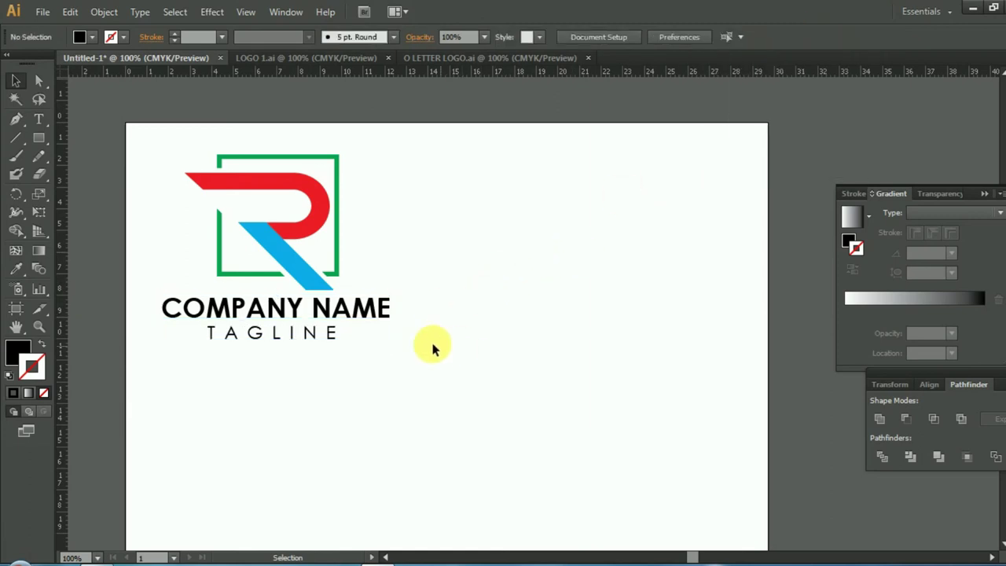
# Colour COMPANY NAME with the red sampled from the R's top using the Eyedropper
pyautogui.click(369, 308)
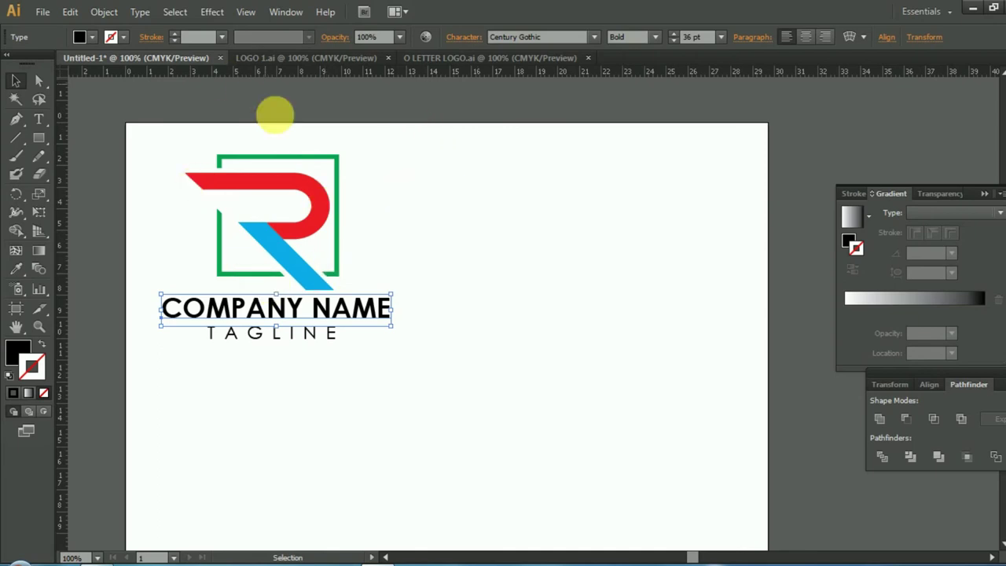
pyautogui.click(16, 268)
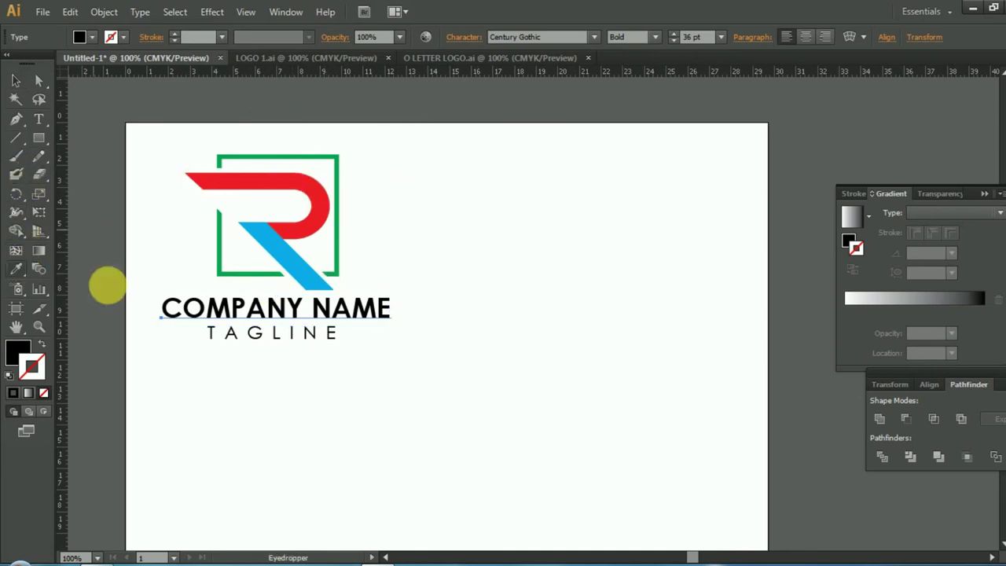
pyautogui.click(267, 182)
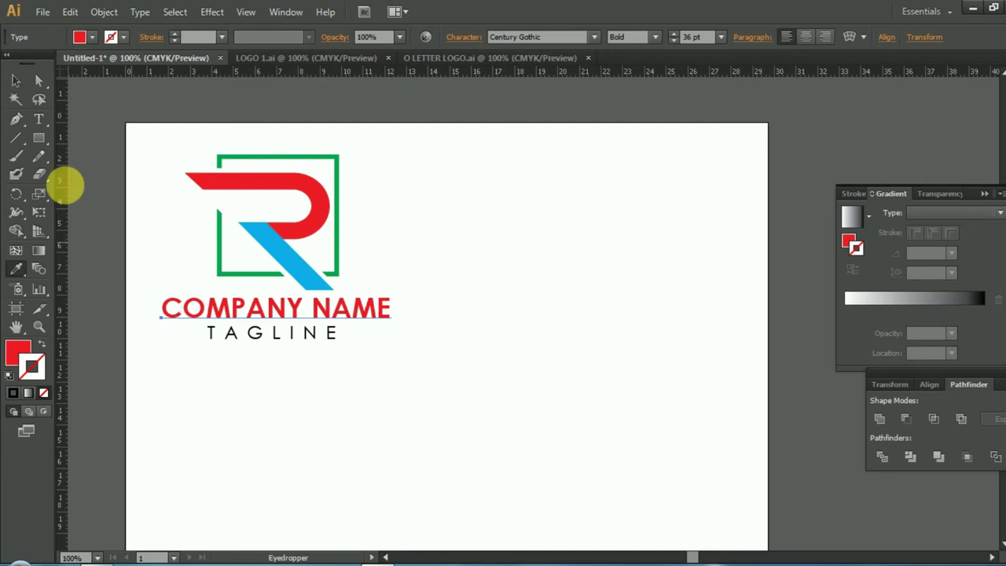
pyautogui.click(16, 80)
pyautogui.click(233, 414)
pyautogui.click(267, 307)
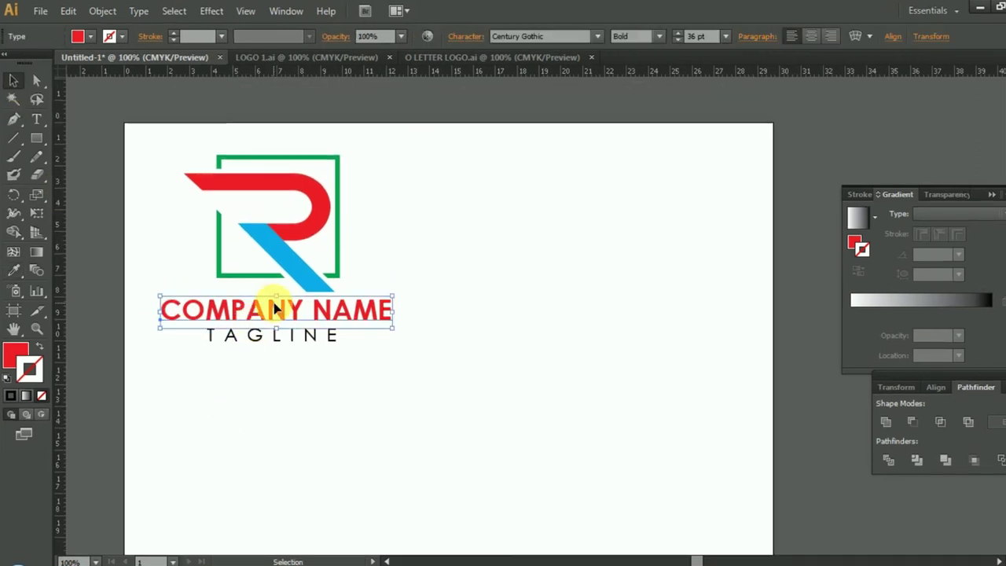
pyautogui.click(354, 376)
# Group the logo with its text and duplicate it to the right
pyautogui.moveTo(149, 139); pyautogui.dragTo(404, 369)
pyautogui.hotkey('ctrl', 'g')
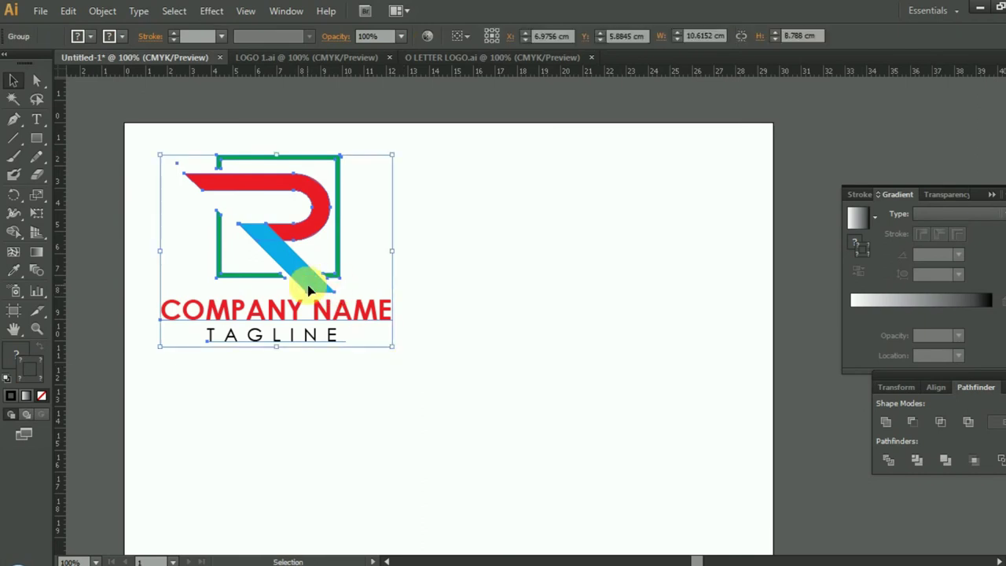
pyautogui.moveTo(310, 291); pyautogui.dragTo(619, 290)
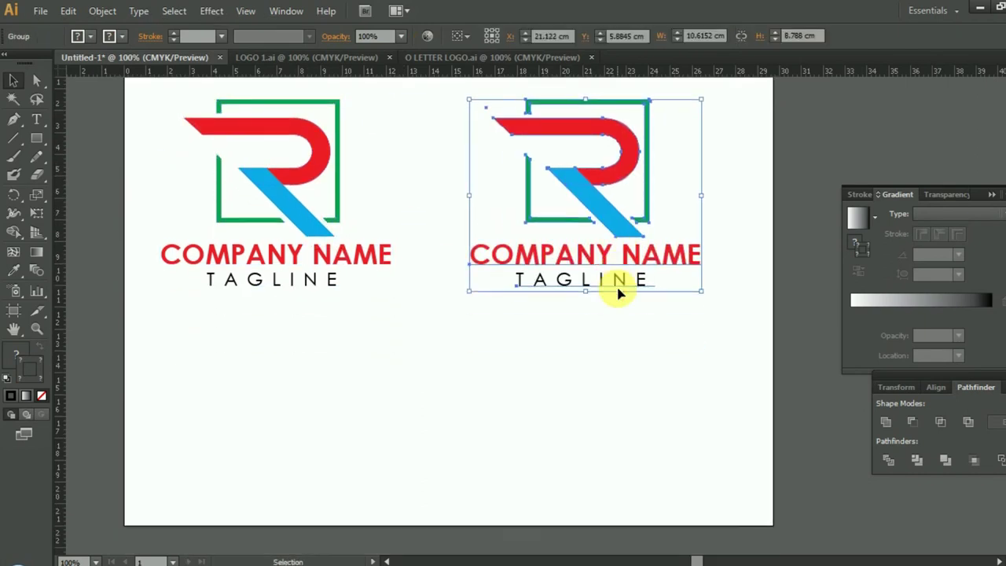
pyautogui.scroll(-1, 540, 391)
pyautogui.moveTo(388, 314); pyautogui.dragTo(690, 366)
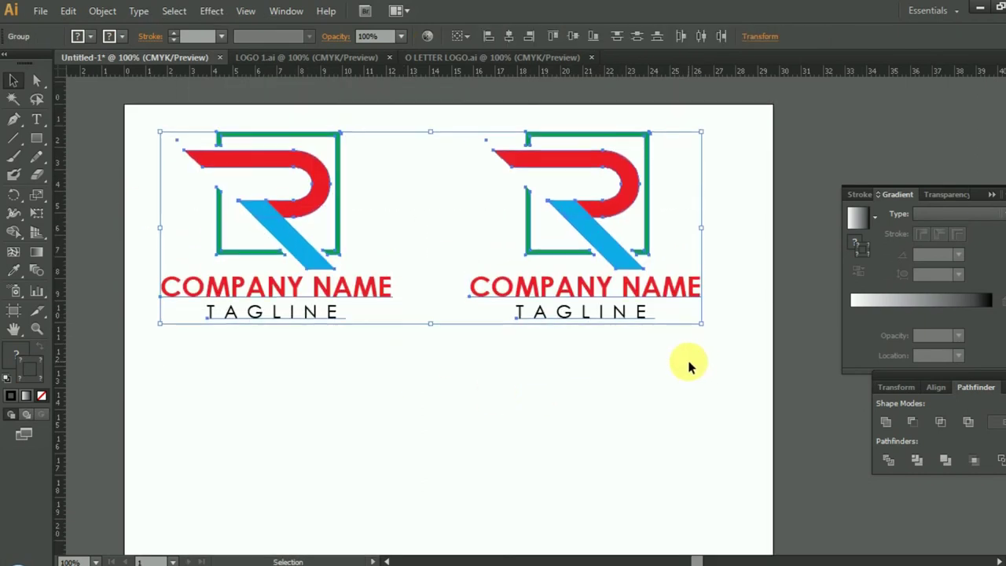
pyautogui.click(687, 366)
# Ungroup the right logo copy and its R mark
pyautogui.click(600, 225)
pyautogui.rightClick(609, 229)
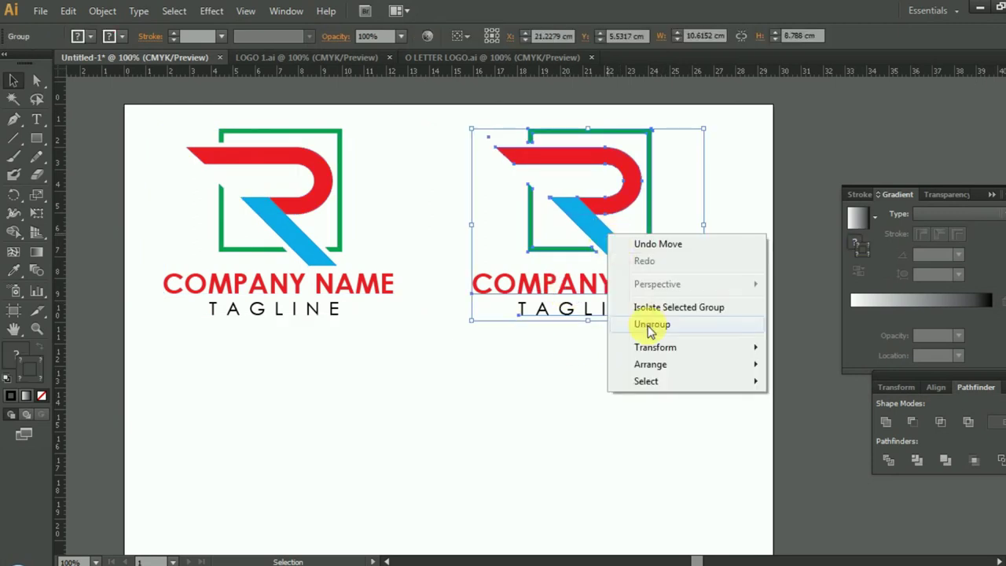
pyautogui.click(651, 325)
pyautogui.click(569, 421)
pyautogui.click(607, 250)
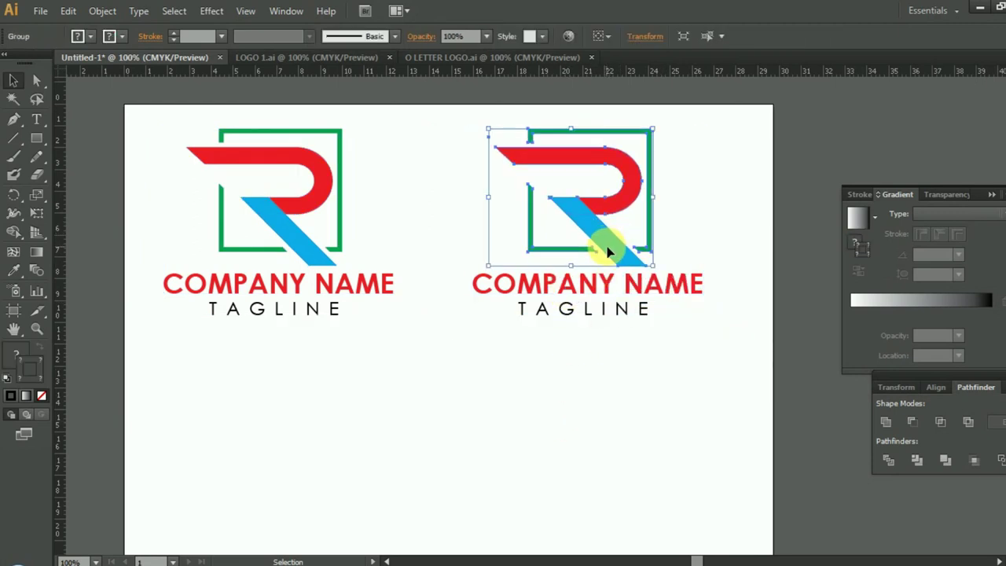
pyautogui.click(672, 290)
pyautogui.scroll(1, 636, 287)
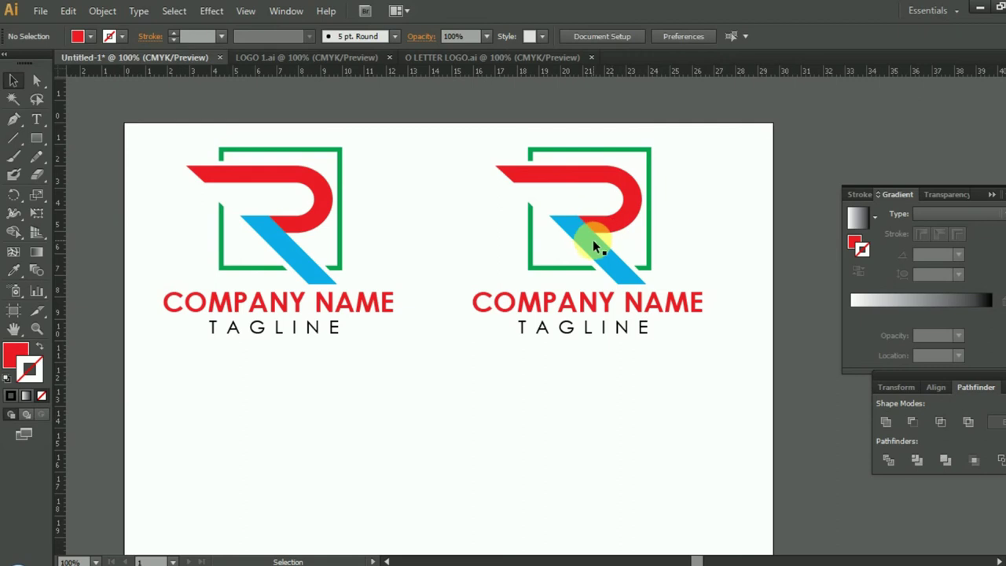
pyautogui.rightClick(561, 170)
pyautogui.click(606, 263)
# Fill the right R's top blue and its lower diagonal red
pyautogui.click(601, 179)
pyautogui.click(78, 36)
pyautogui.click(83, 62)
pyautogui.click(619, 270)
pyautogui.click(79, 36)
pyautogui.click(52, 63)
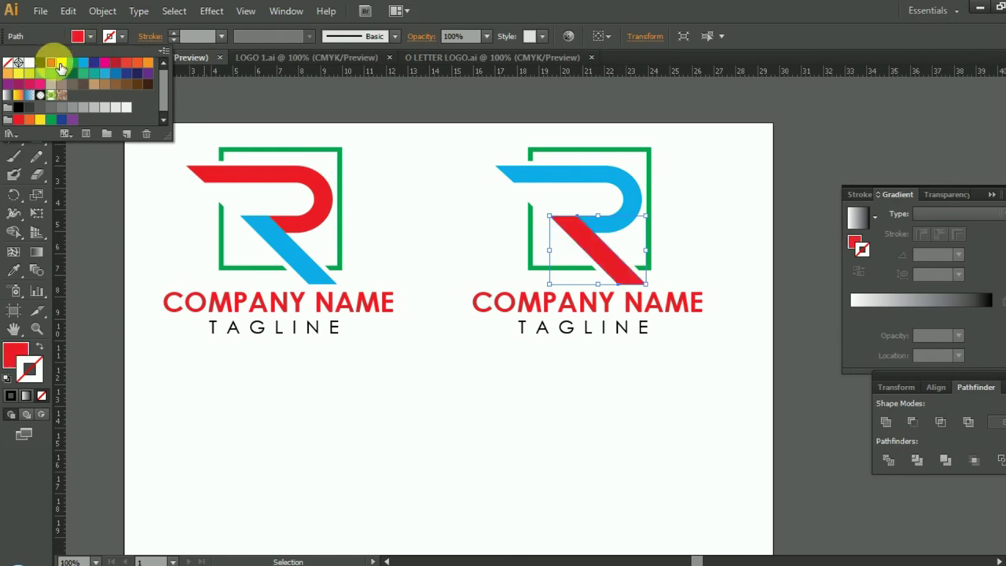
pyautogui.click(701, 228)
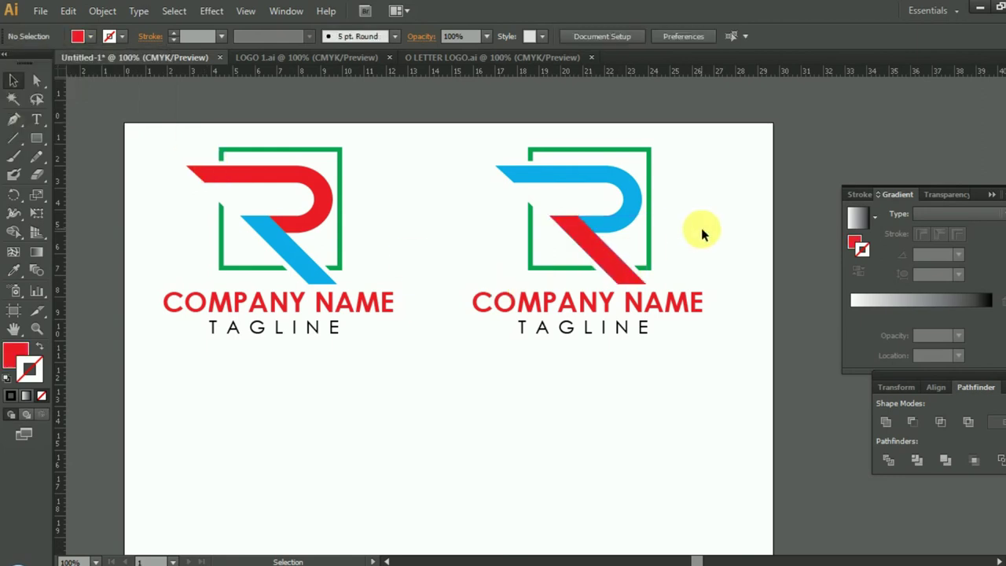
# Make the right frame's top-right part red and its bottom-left part blue
pyautogui.click(627, 152)
pyautogui.click(78, 37)
pyautogui.click(101, 63)
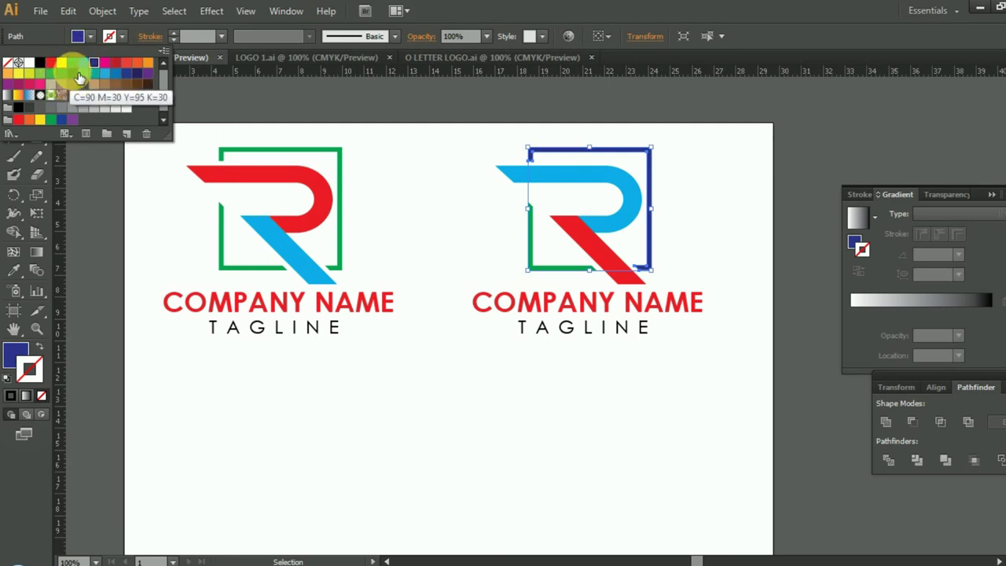
pyautogui.click(52, 63)
pyautogui.click(720, 247)
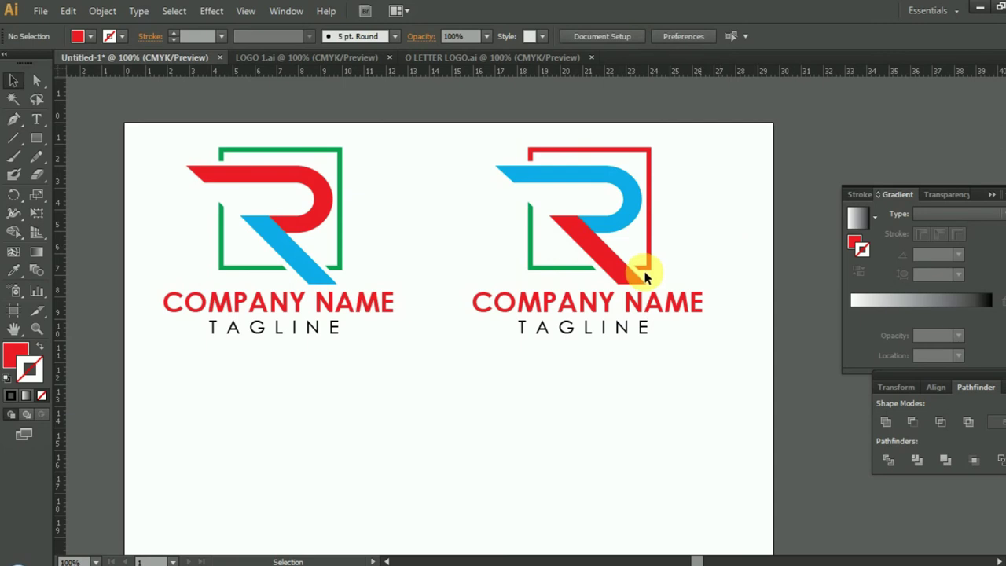
pyautogui.click(539, 269)
pyautogui.click(91, 36)
pyautogui.click(83, 62)
pyautogui.click(621, 398)
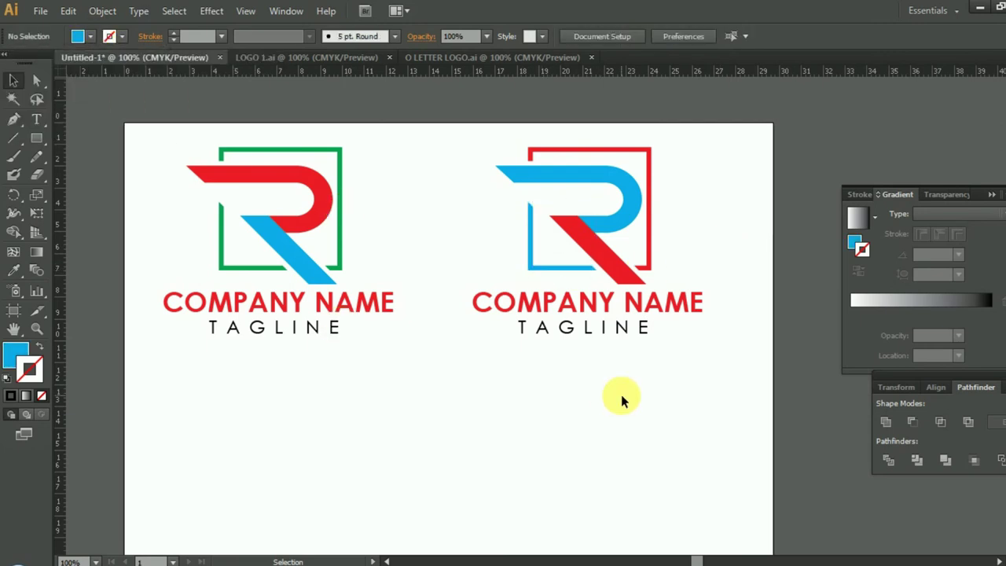
# Select the right logo's COMPANY NAME text
pyautogui.scroll(-1, 623, 401)
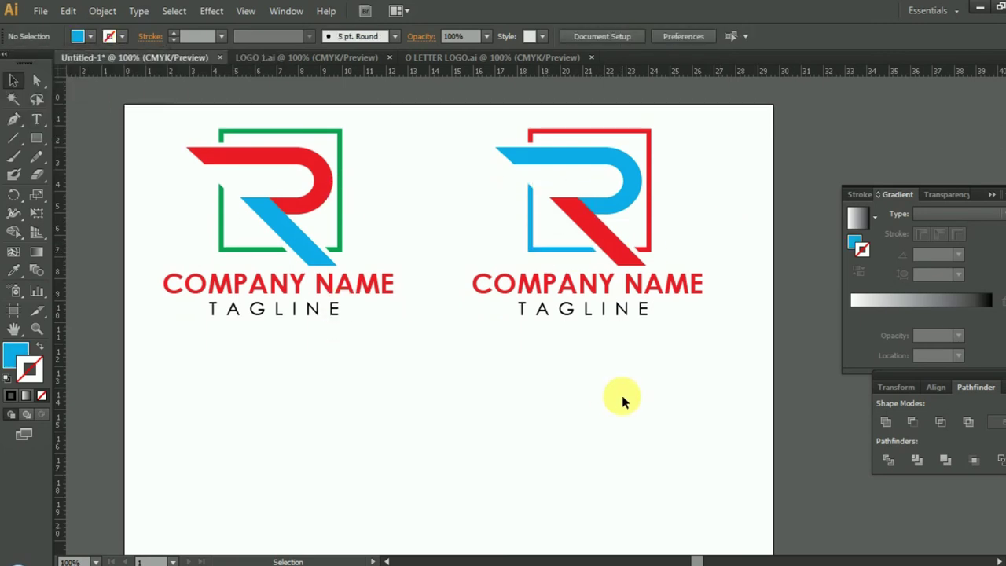
pyautogui.scroll(1, 555, 265)
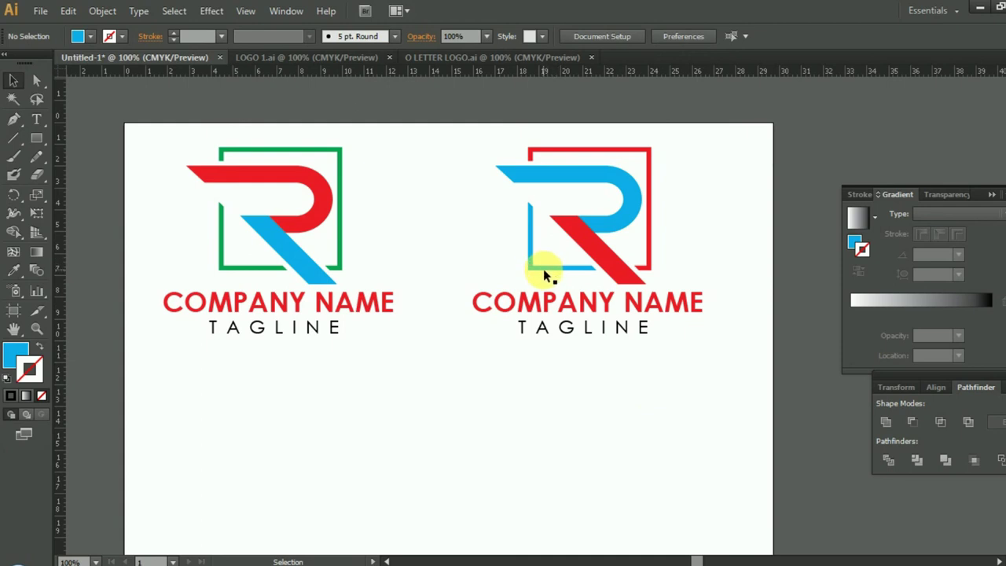
pyautogui.click(542, 305)
# Recolour the right logo's COMPANY NAME red with the Eyedropper
pyautogui.click(15, 272)
pyautogui.click(573, 173)
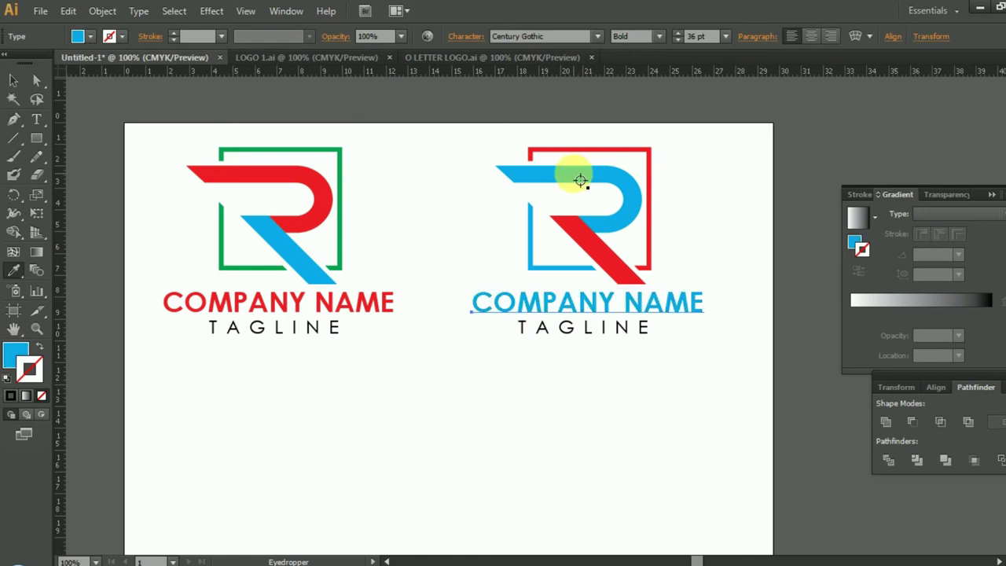
pyautogui.click(588, 156)
pyautogui.press('v')
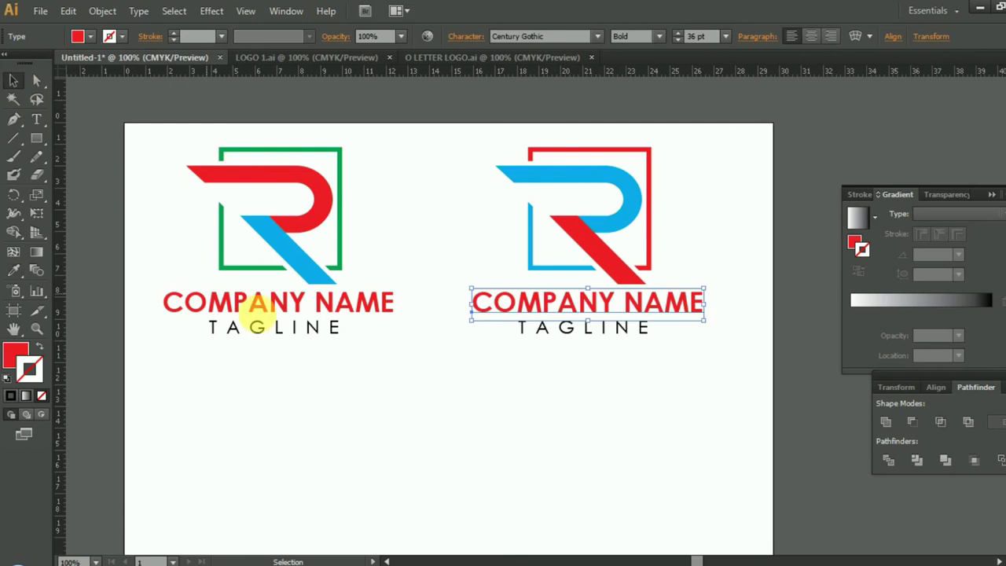
# Try sampling the green frame onto the whole left logo, then undo it
pyautogui.click(258, 314)
pyautogui.click(14, 270)
pyautogui.click(342, 182)
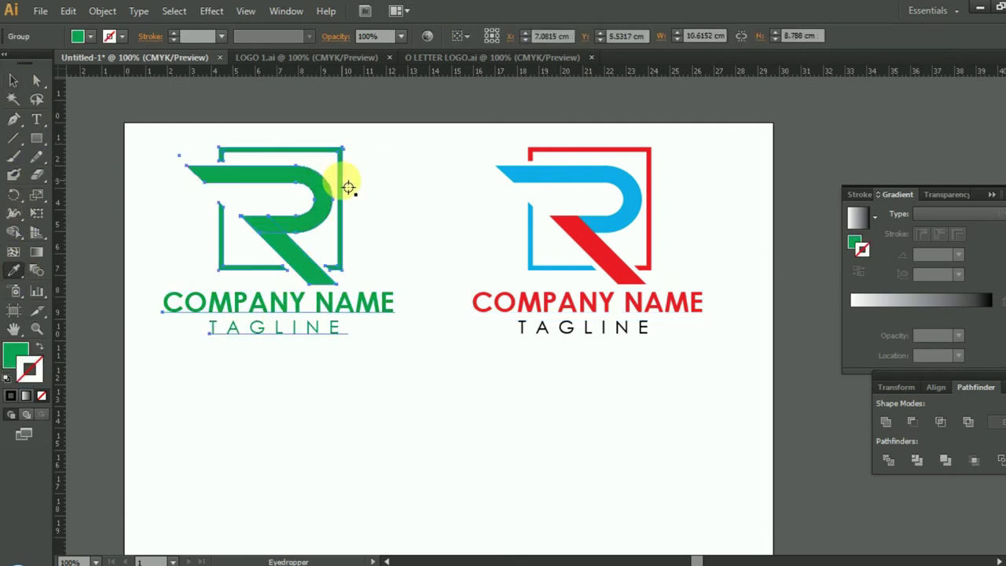
pyautogui.hotkey('ctrl', 'z')
pyautogui.click(13, 80)
# Ungroup the left logo into separate parts
pyautogui.click(99, 148)
pyautogui.click(339, 232)
pyautogui.rightClick(339, 233)
pyautogui.click(393, 319)
pyautogui.click(380, 362)
# Eyedropper the frame's green onto the left logo's COMPANY NAME
pyautogui.click(325, 303)
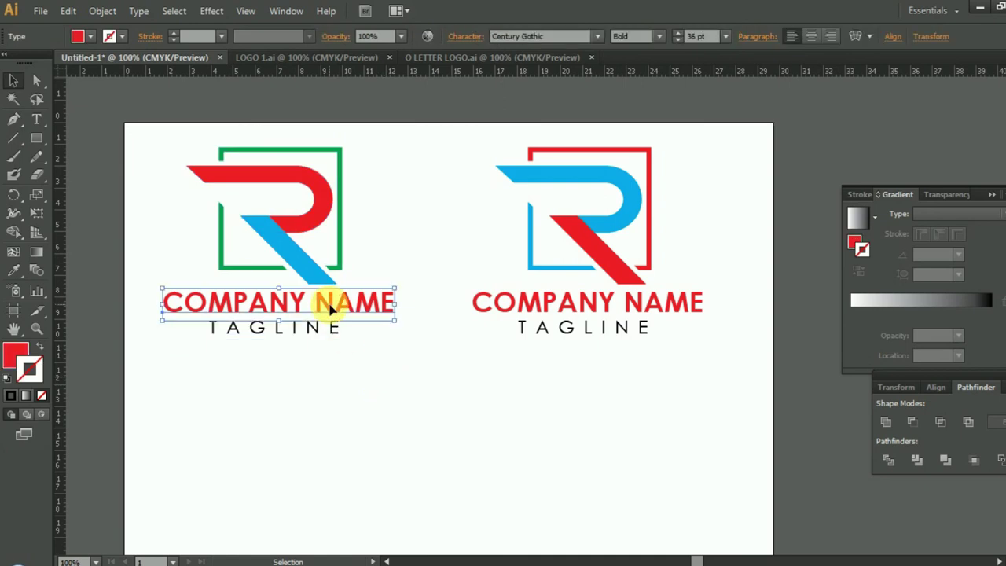
pyautogui.click(14, 270)
pyautogui.click(342, 253)
pyautogui.click(13, 80)
pyautogui.click(353, 400)
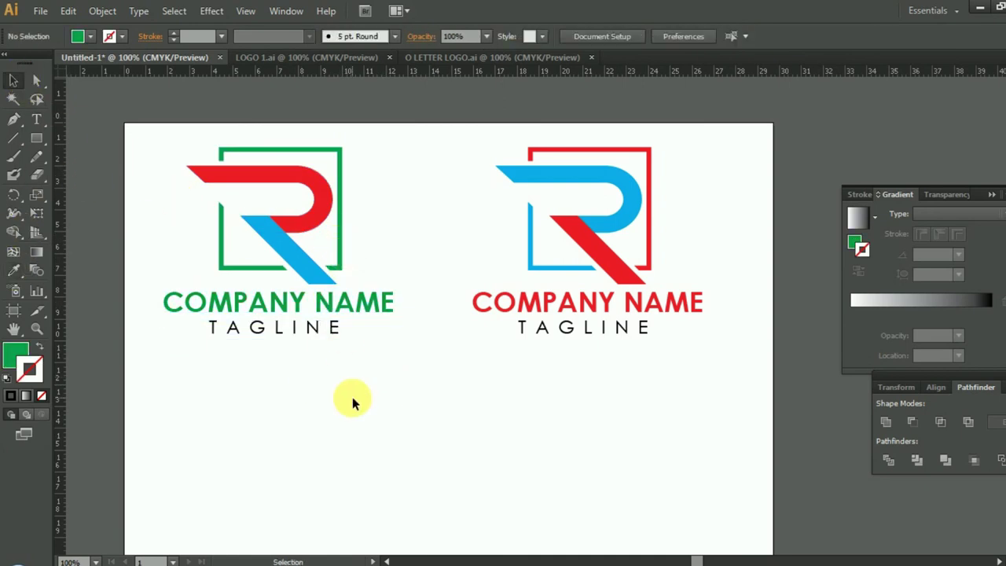
pyautogui.scroll(-1, 353, 402)
# Copy both logos straight down to form a second row
pyautogui.moveTo(139, 116); pyautogui.dragTo(713, 348)
pyautogui.click(698, 365)
pyautogui.moveTo(150, 128); pyautogui.dragTo(669, 315)
pyautogui.scroll(-1, 588, 296)
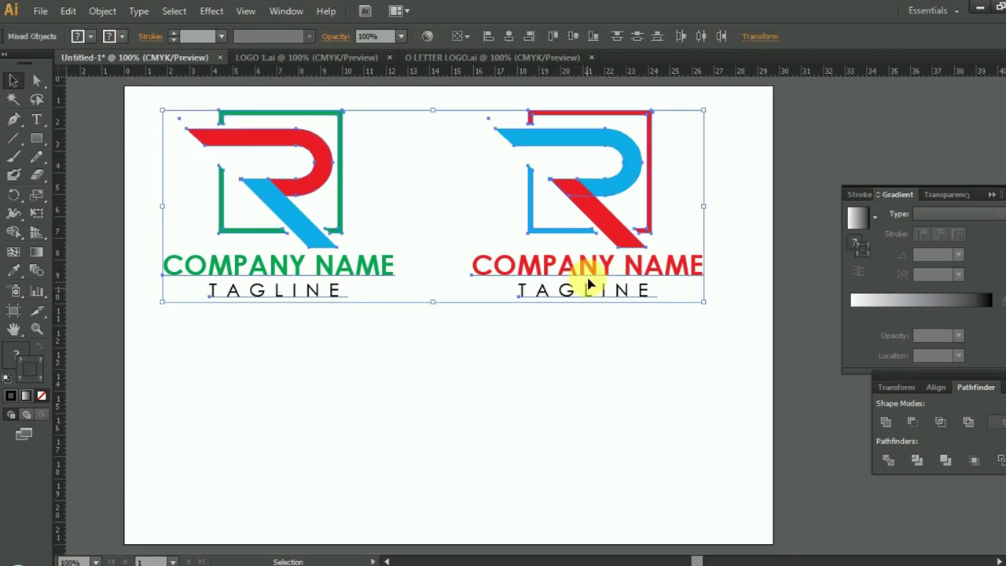
pyautogui.moveTo(591, 279); pyautogui.dragTo(591, 495)
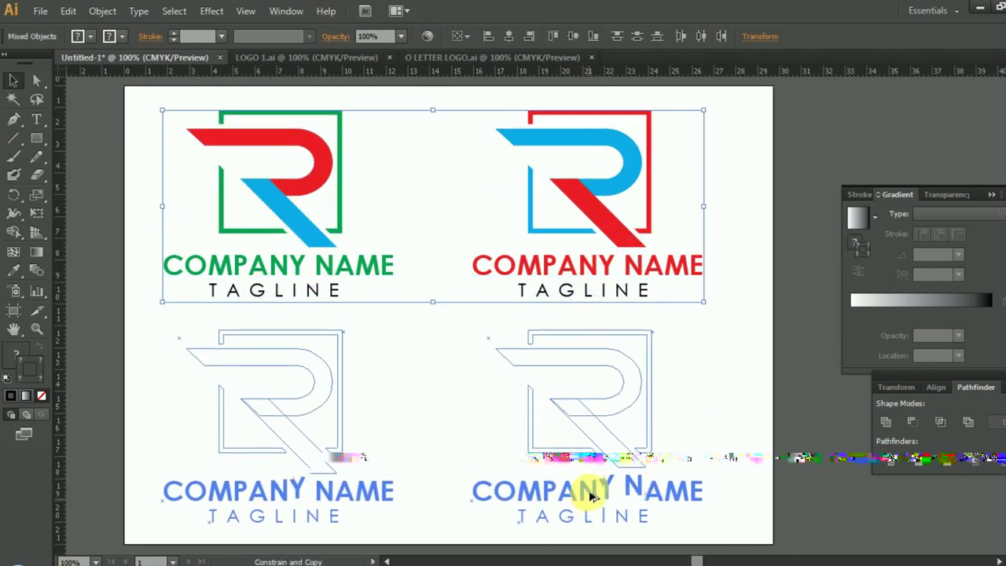
pyautogui.scroll(-1, 591, 495)
# Ungroup the lower-left logo and make its R's top black
pyautogui.click(310, 378)
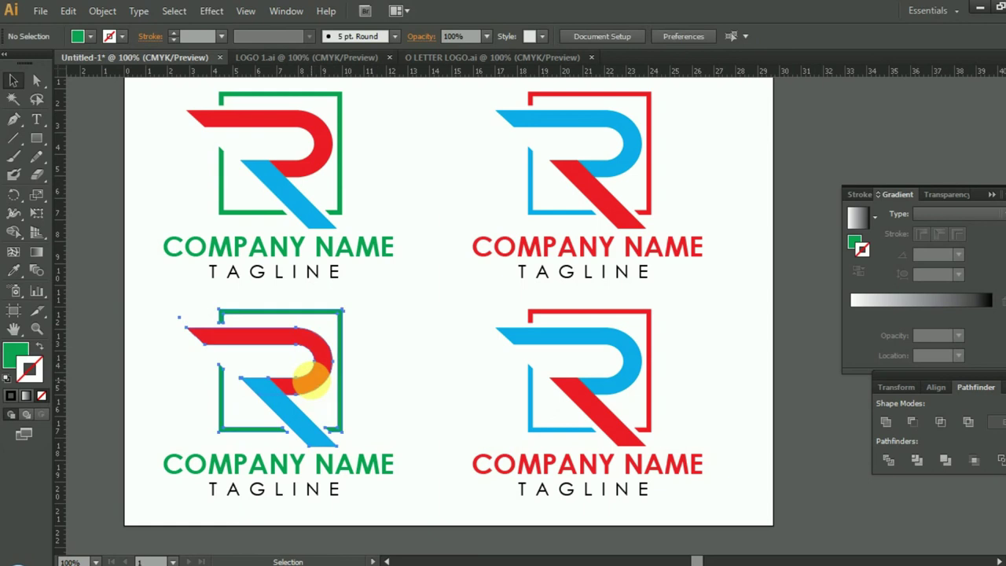
pyautogui.rightClick(310, 382)
pyautogui.click(380, 398)
pyautogui.click(321, 359)
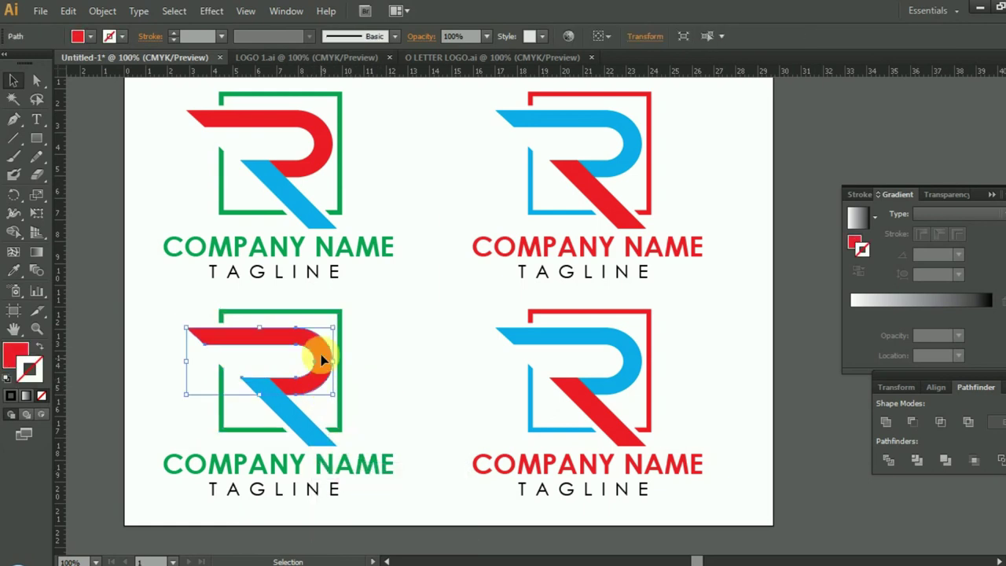
pyautogui.click(91, 36)
pyautogui.click(39, 62)
pyautogui.click(399, 341)
# Make the lower-left R's diagonal red
pyautogui.click(302, 429)
pyautogui.click(90, 36)
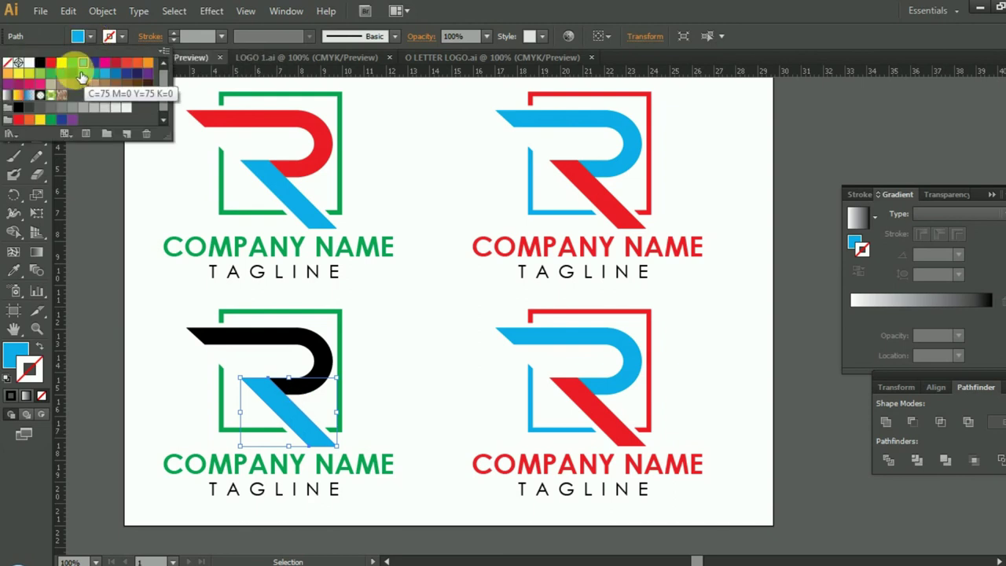
pyautogui.click(52, 63)
pyautogui.click(371, 313)
# Colour both pieces of the lower-left square frame blue
pyautogui.click(340, 316)
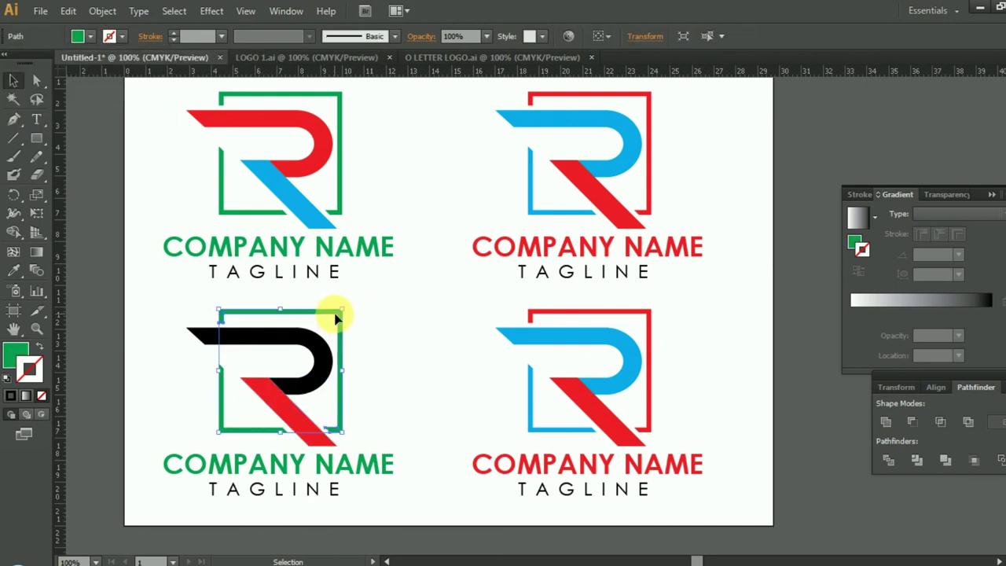
pyautogui.click(90, 36)
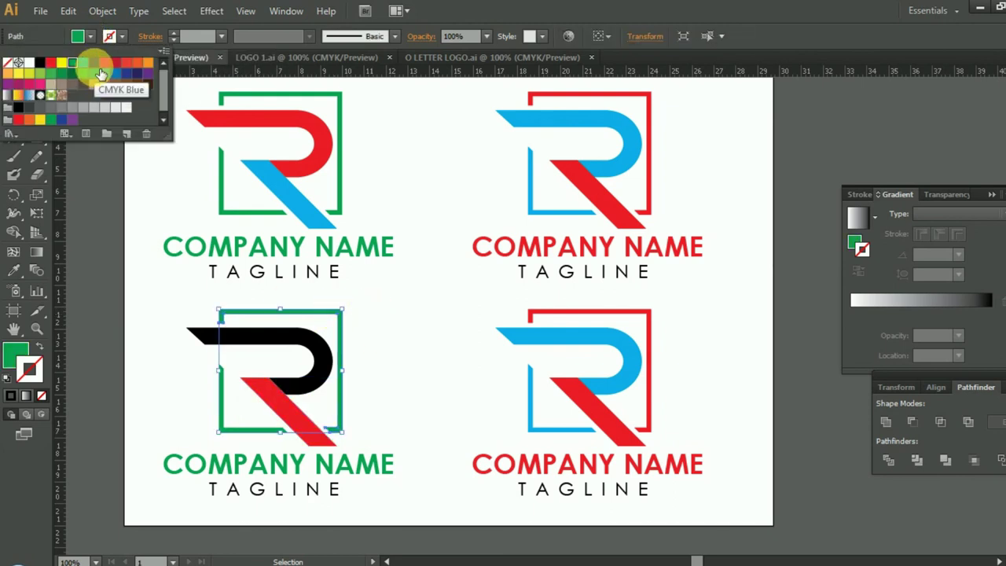
pyautogui.click(100, 72)
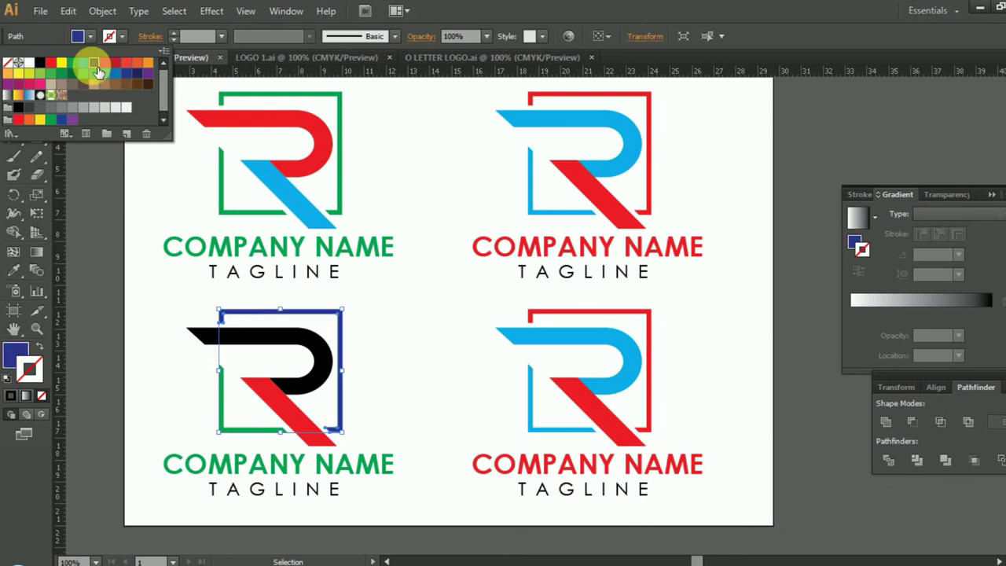
pyautogui.click(53, 66)
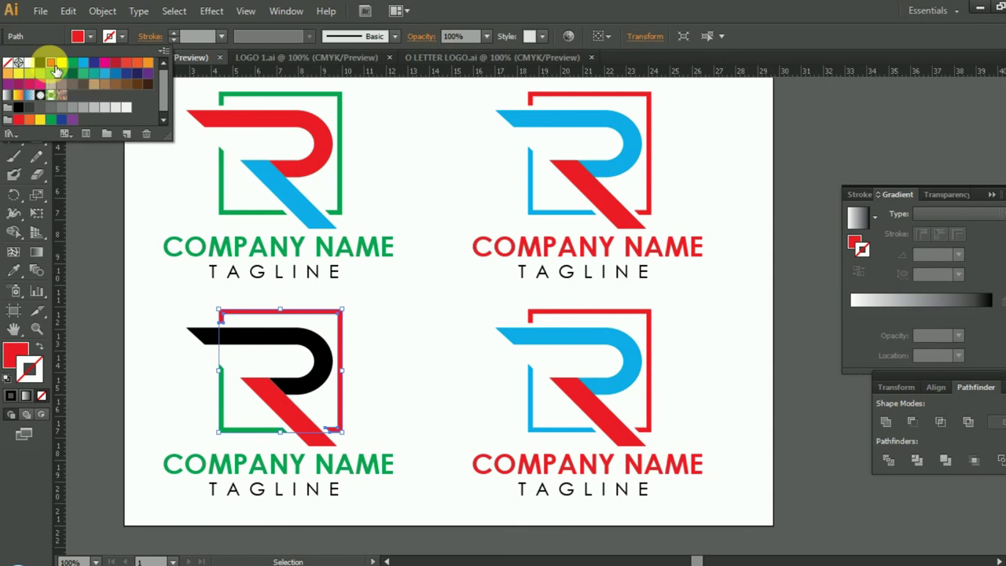
pyautogui.click(100, 72)
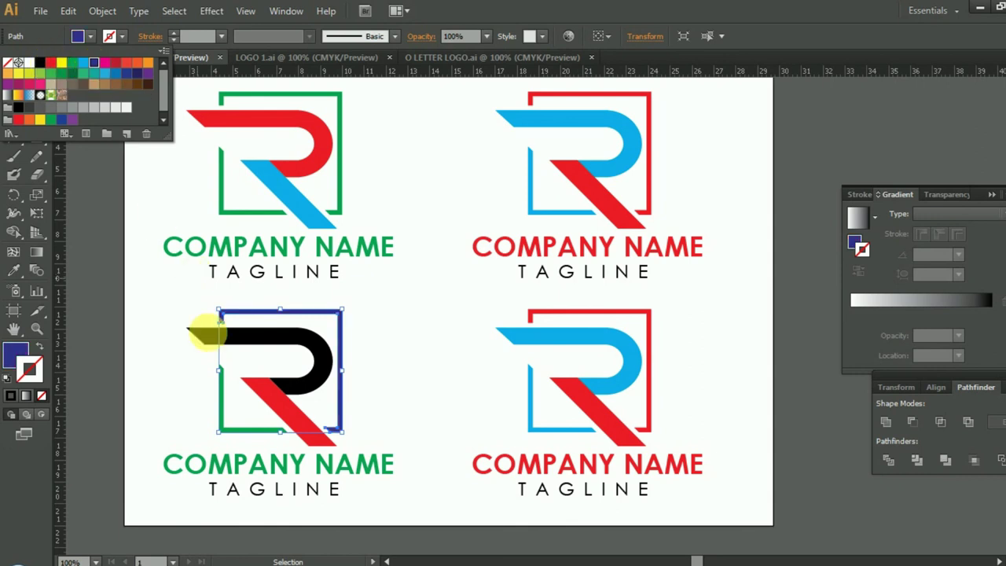
pyautogui.click(217, 411)
pyautogui.click(84, 36)
pyautogui.click(94, 62)
pyautogui.click(398, 362)
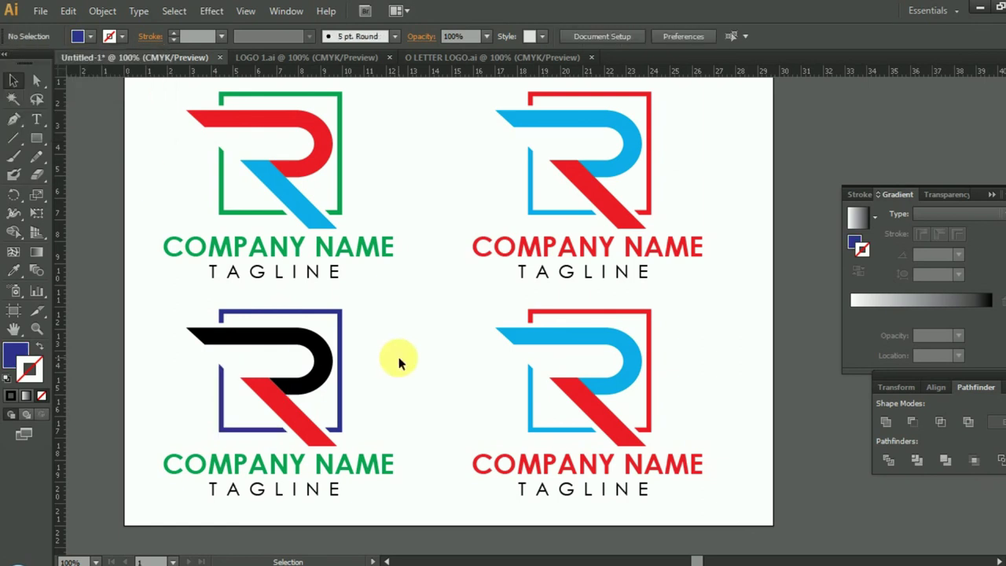
# Change the lower-left R's top to dark blue
pyautogui.click(339, 318)
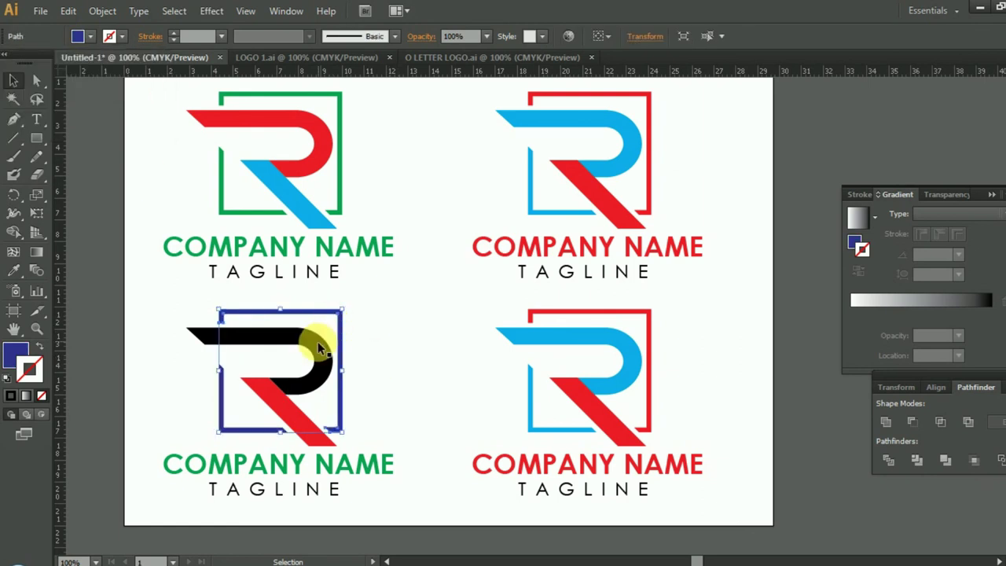
pyautogui.click(318, 346)
pyautogui.click(83, 36)
pyautogui.click(90, 60)
pyautogui.click(392, 361)
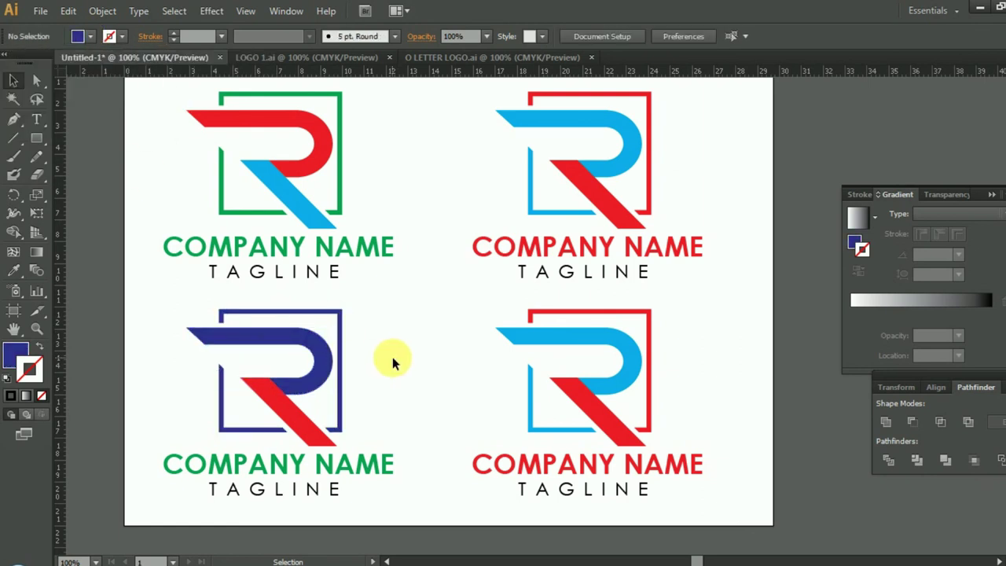
# Change the lower-left R's diagonal to green
pyautogui.click(314, 421)
pyautogui.click(90, 36)
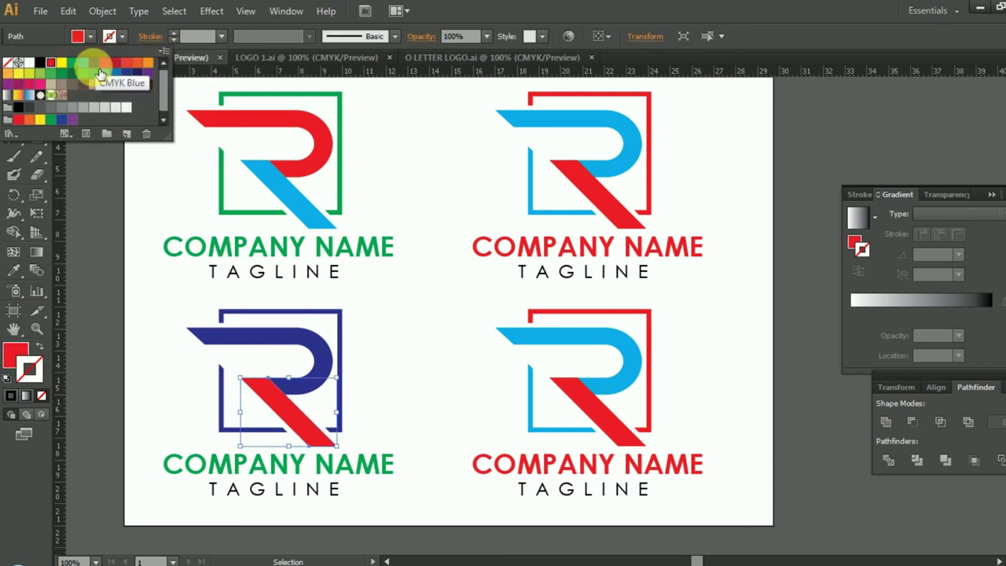
pyautogui.click(102, 72)
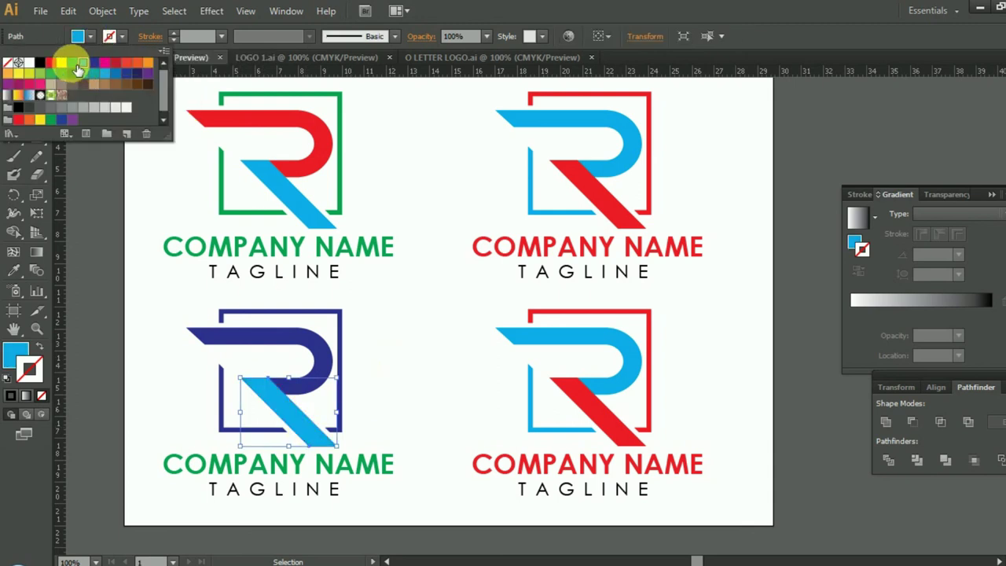
pyautogui.click(80, 65)
pyautogui.click(359, 337)
# Make the lower-left square frame and its corner piece red
pyautogui.click(336, 315)
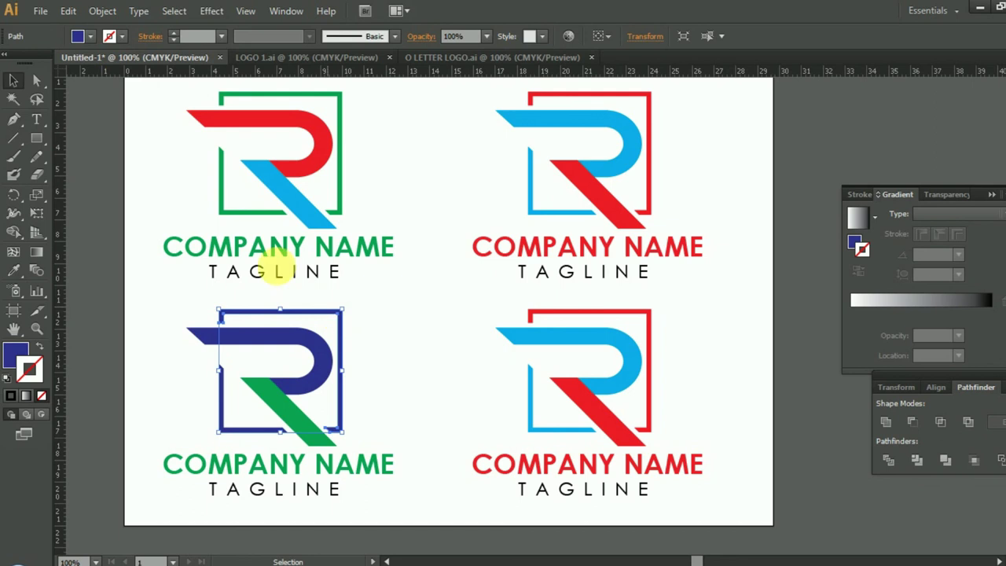
pyautogui.click(77, 36)
pyautogui.click(47, 63)
pyautogui.click(235, 421)
pyautogui.click(91, 36)
pyautogui.click(68, 63)
pyautogui.click(407, 375)
pyautogui.scroll(-1, 407, 374)
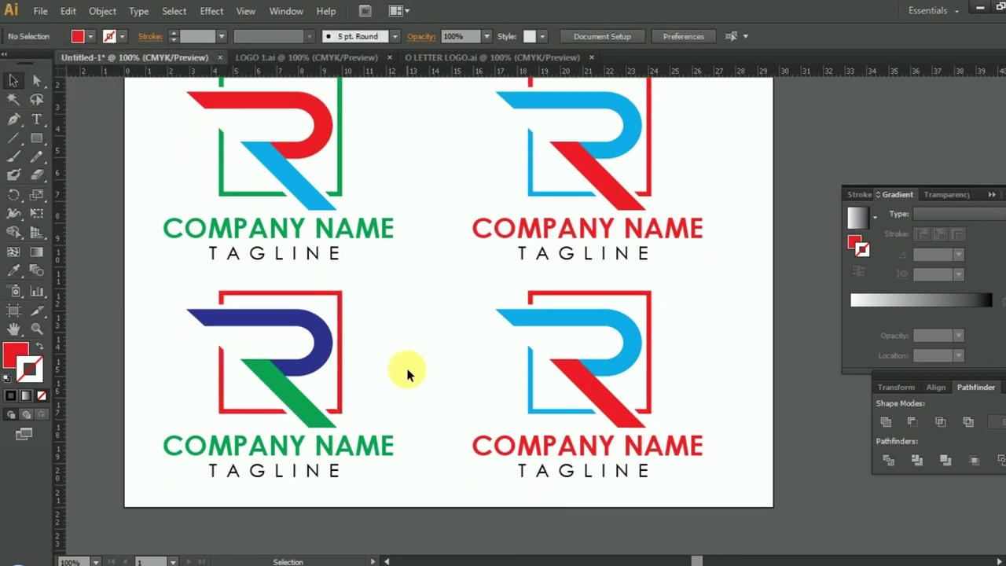
# Try black on the lower-left R's diagonal, then undo it
pyautogui.scroll(-1, 407, 375)
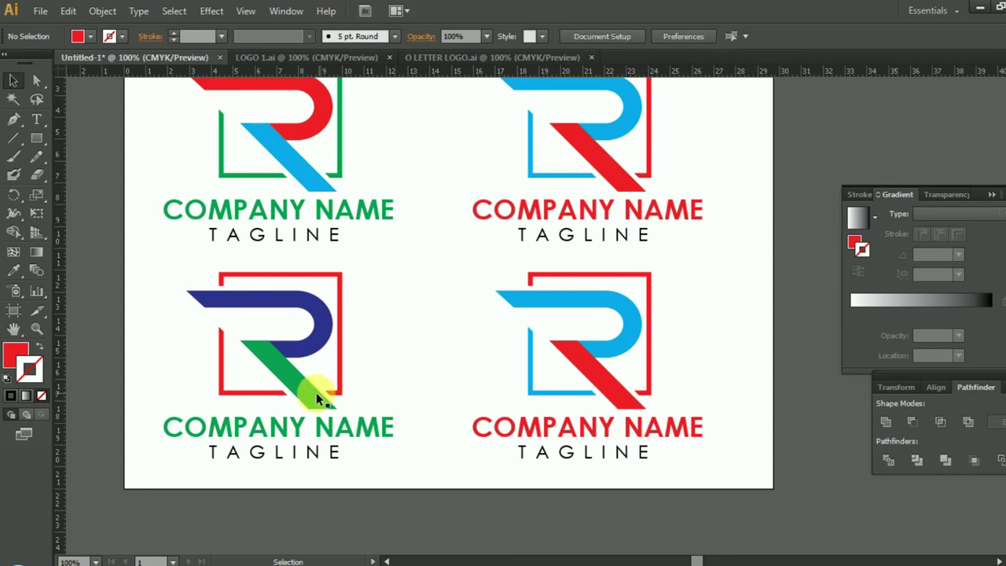
pyautogui.click(307, 390)
pyautogui.click(90, 36)
pyautogui.click(44, 64)
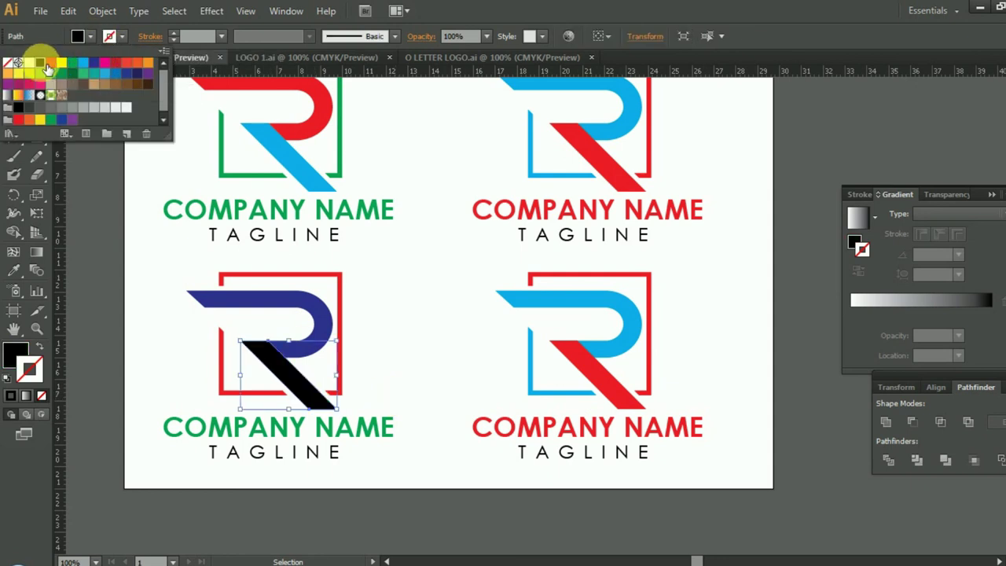
pyautogui.click(406, 339)
pyautogui.hotkey('ctrl', 'z')
# Make the lower-right R's top black
pyautogui.click(595, 308)
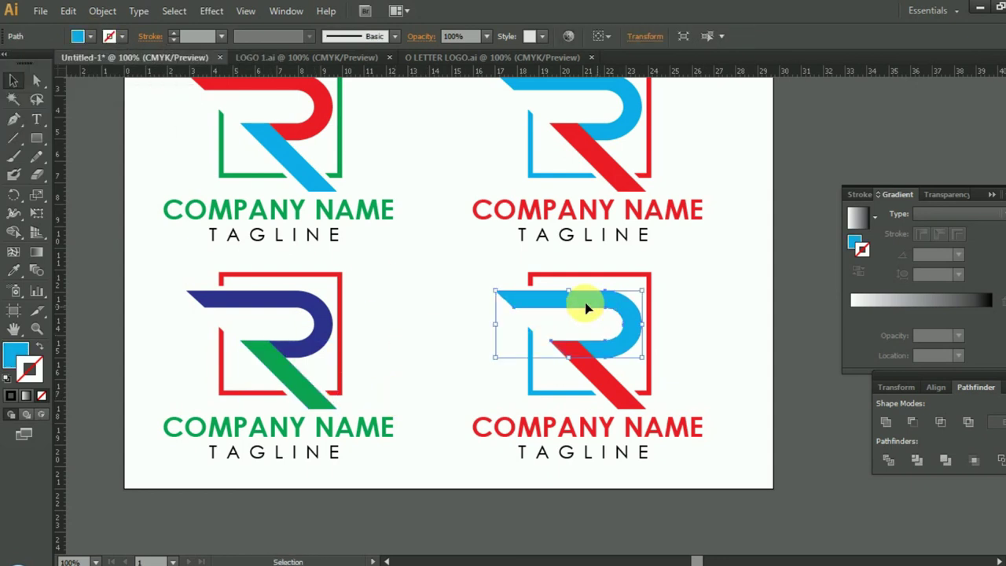
pyautogui.click(91, 36)
pyautogui.click(40, 62)
pyautogui.click(456, 382)
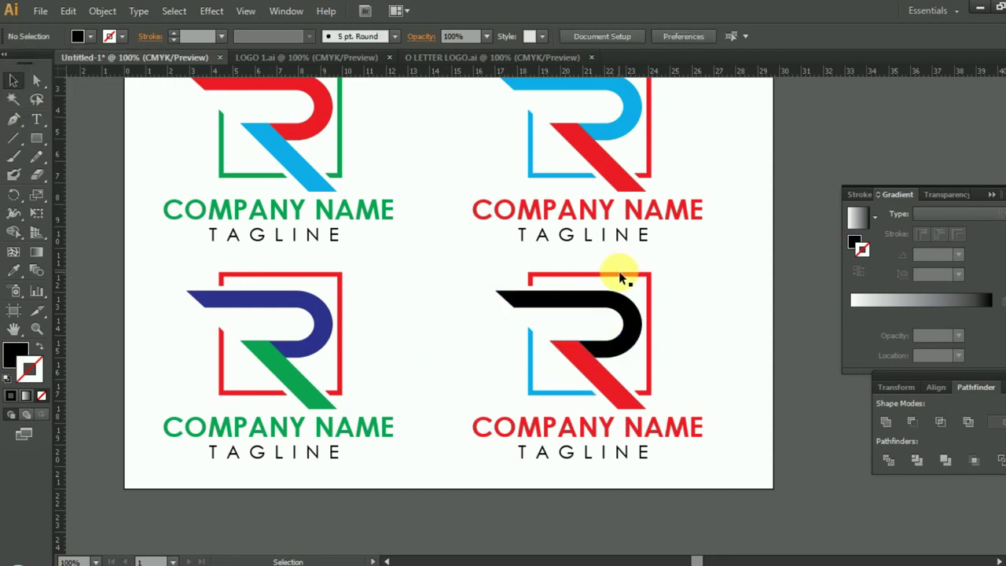
# Make all sides of the lower-right square frame black
pyautogui.click(618, 273)
pyautogui.click(91, 37)
pyautogui.click(40, 63)
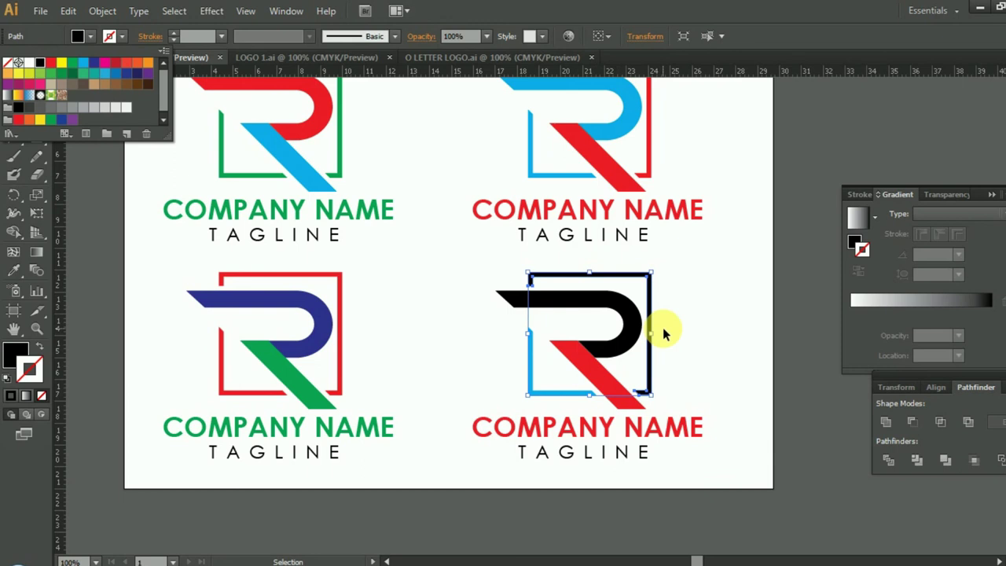
pyautogui.click(535, 385)
pyautogui.click(91, 36)
pyautogui.click(41, 63)
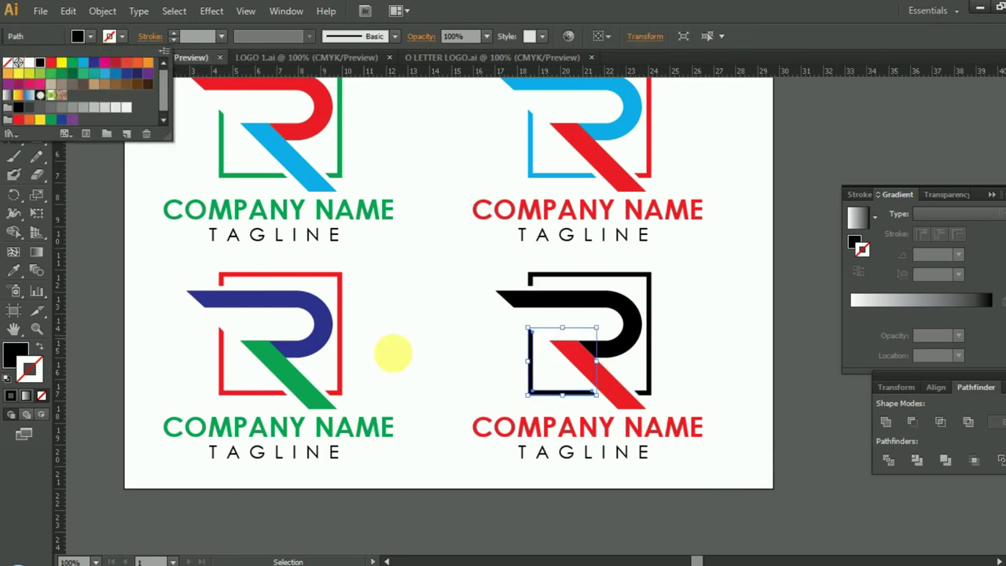
pyautogui.click(417, 360)
pyautogui.scroll(-1, 419, 361)
pyautogui.scroll(1, 463, 396)
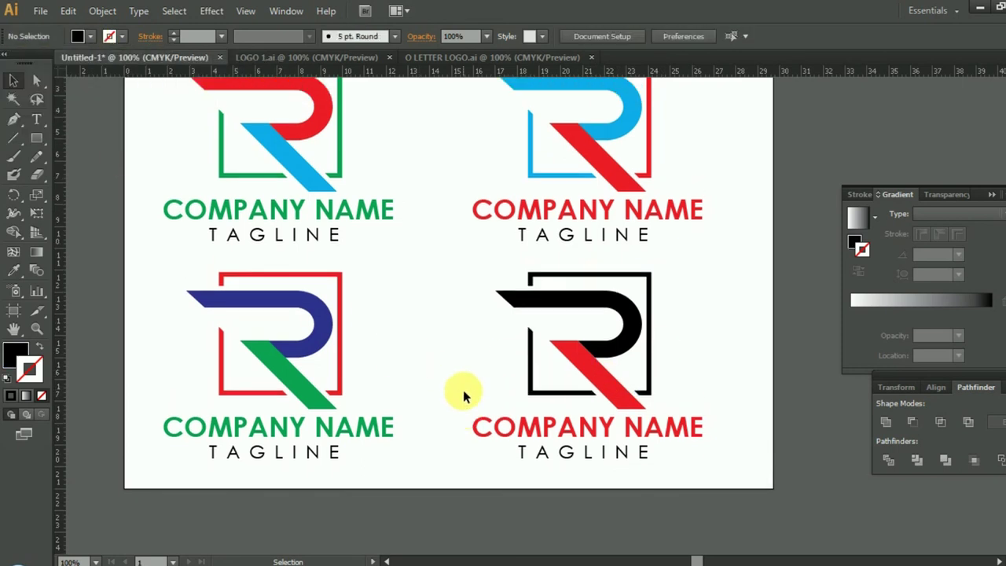
# Eyedropper the R's dark blue onto the lower-left COMPANY NAME
pyautogui.click(301, 433)
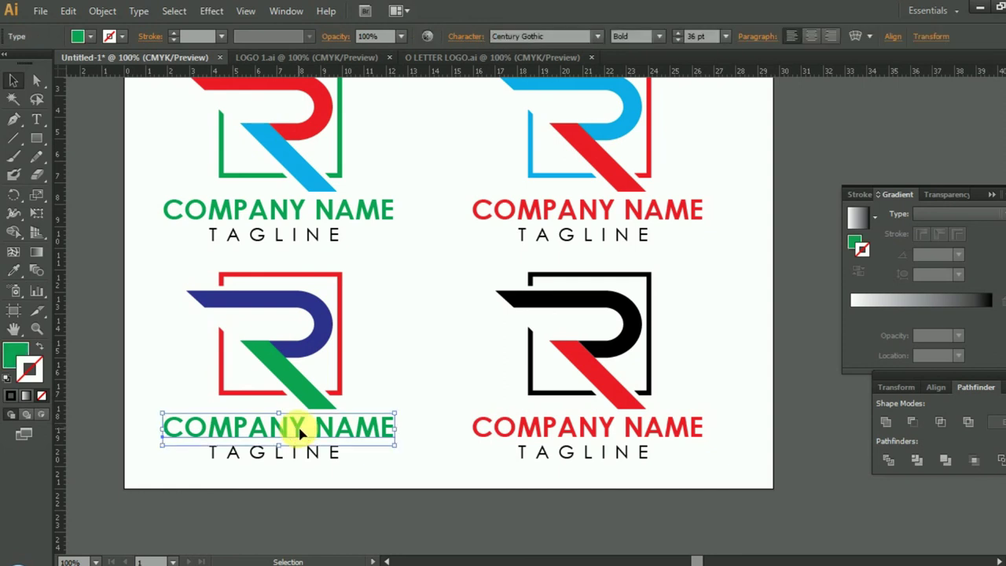
pyautogui.click(14, 270)
pyautogui.click(227, 301)
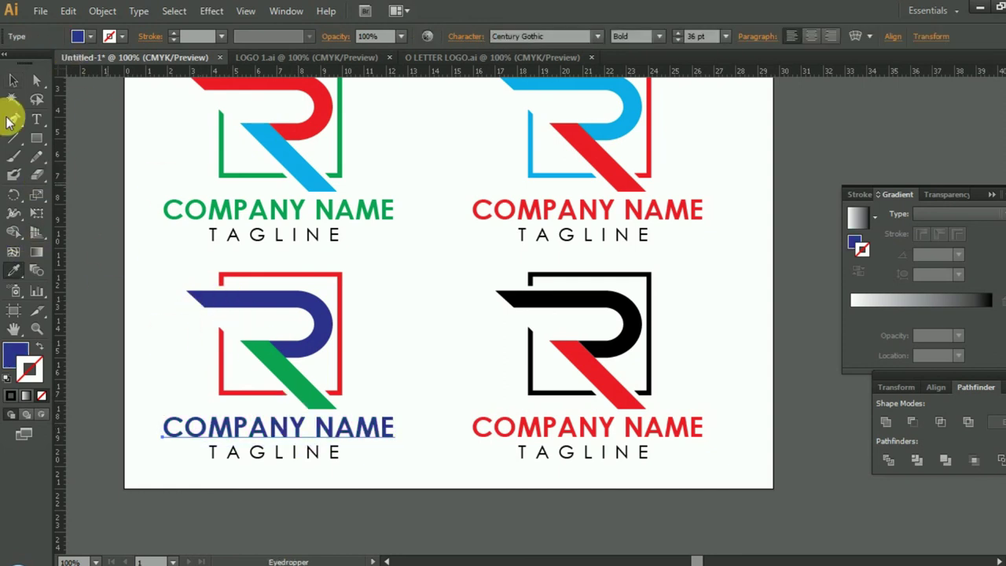
pyautogui.click(13, 80)
pyautogui.click(410, 372)
# Eyedropper black from the lower-right R onto its COMPANY NAME
pyautogui.click(541, 433)
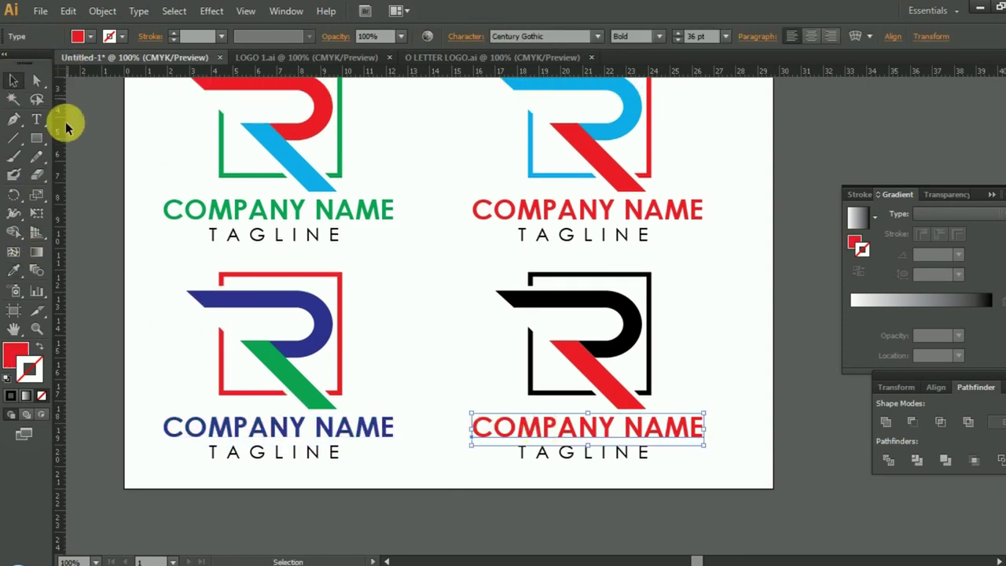
pyautogui.click(13, 269)
pyautogui.click(564, 300)
pyautogui.click(13, 80)
pyautogui.click(428, 315)
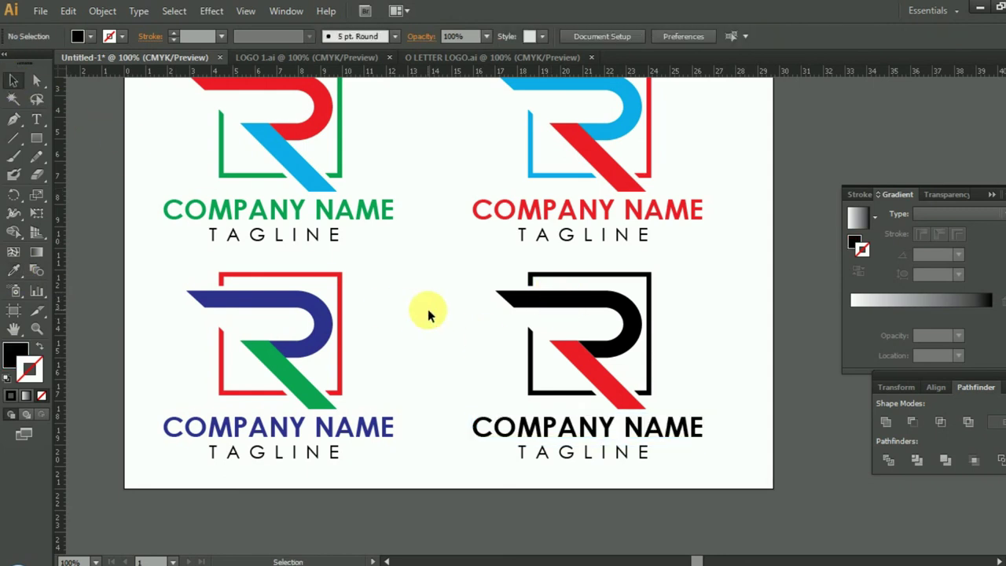
pyautogui.scroll(2, 428, 315)
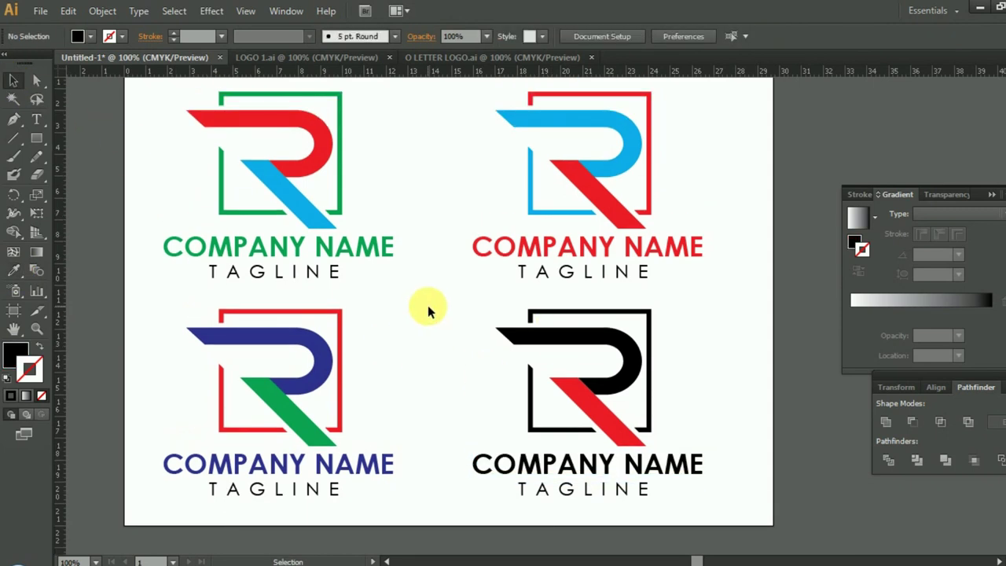